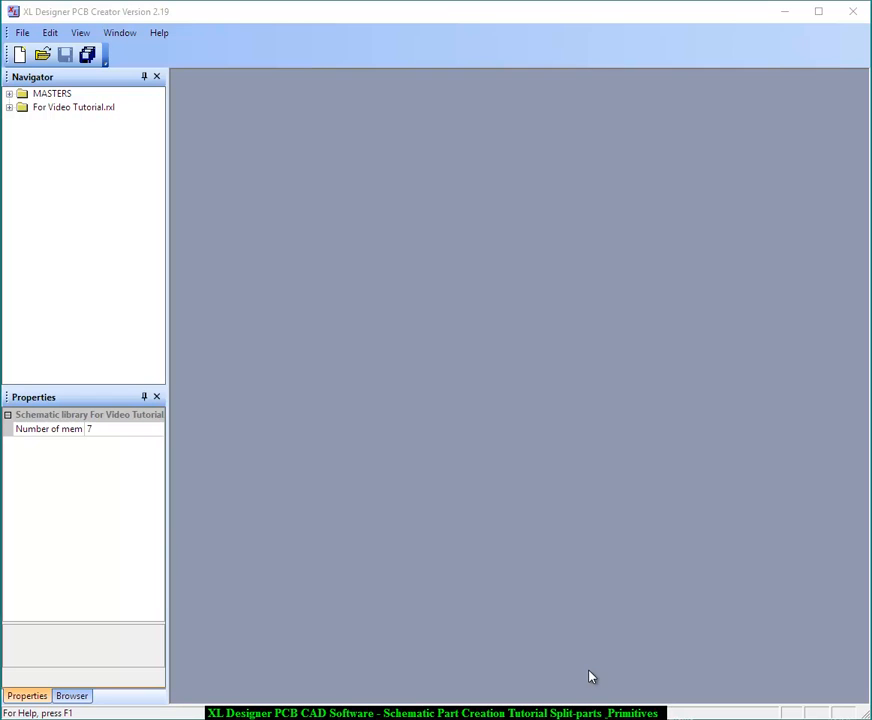
Create a new schematic primitive named Coil in the Primitives folder of the For Video Tutorial.rxl schematic
{"action": "left_click", "coordinate": [9, 107]}
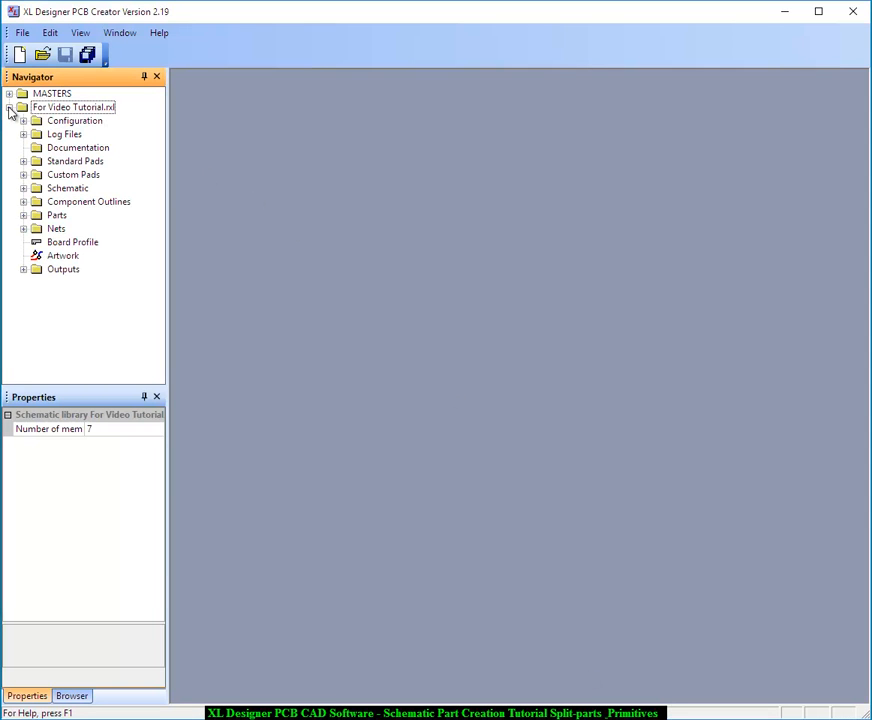
{"action": "left_click", "coordinate": [23, 188]}
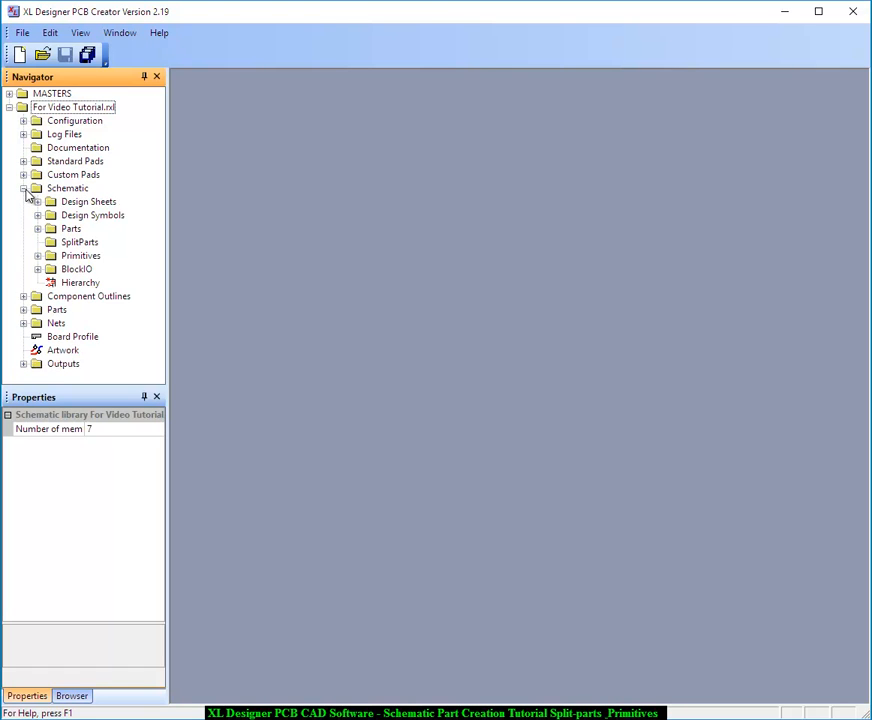
{"action": "left_click", "coordinate": [37, 256]}
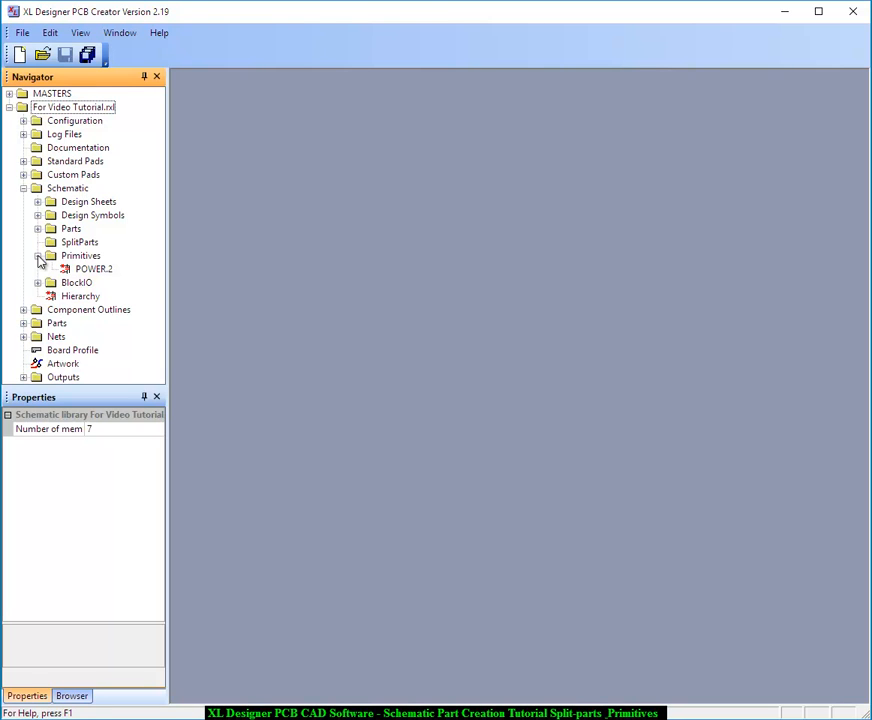
{"action": "left_click", "coordinate": [64, 258]}
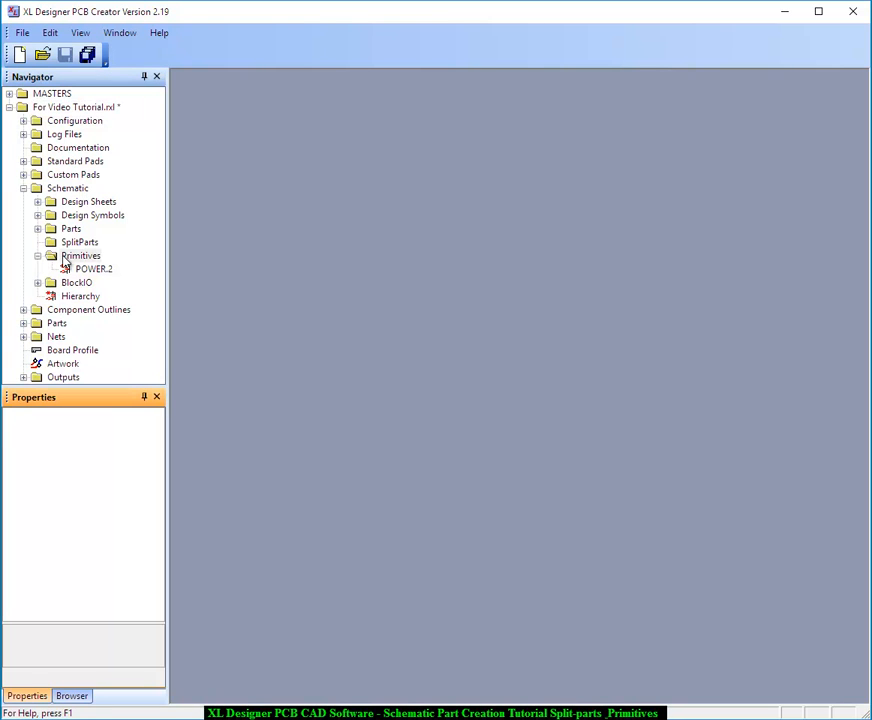
{"action": "right_click", "coordinate": [64, 259]}
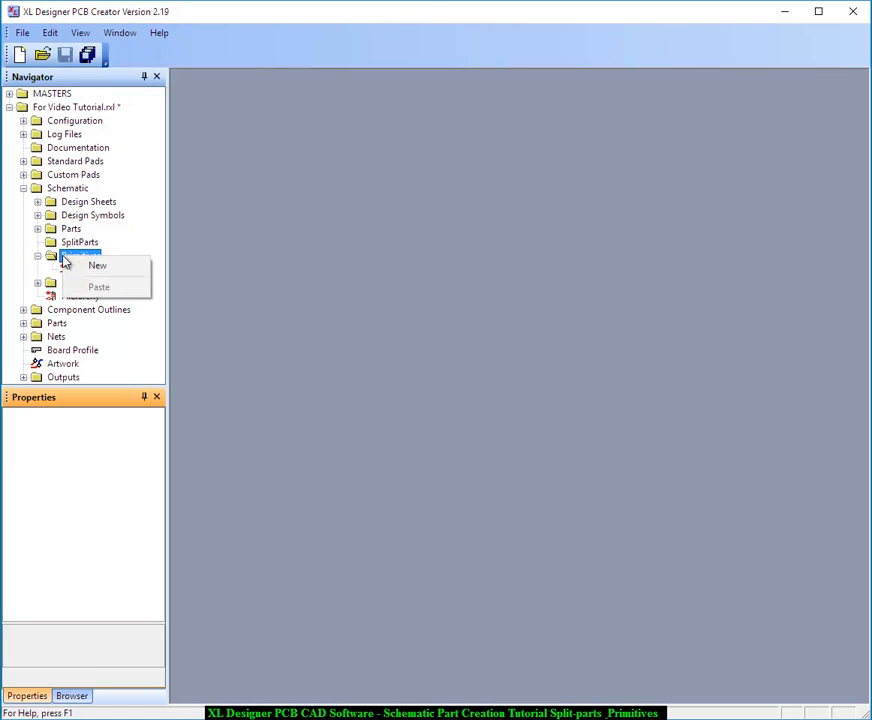
{"action": "left_click", "coordinate": [97, 266]}
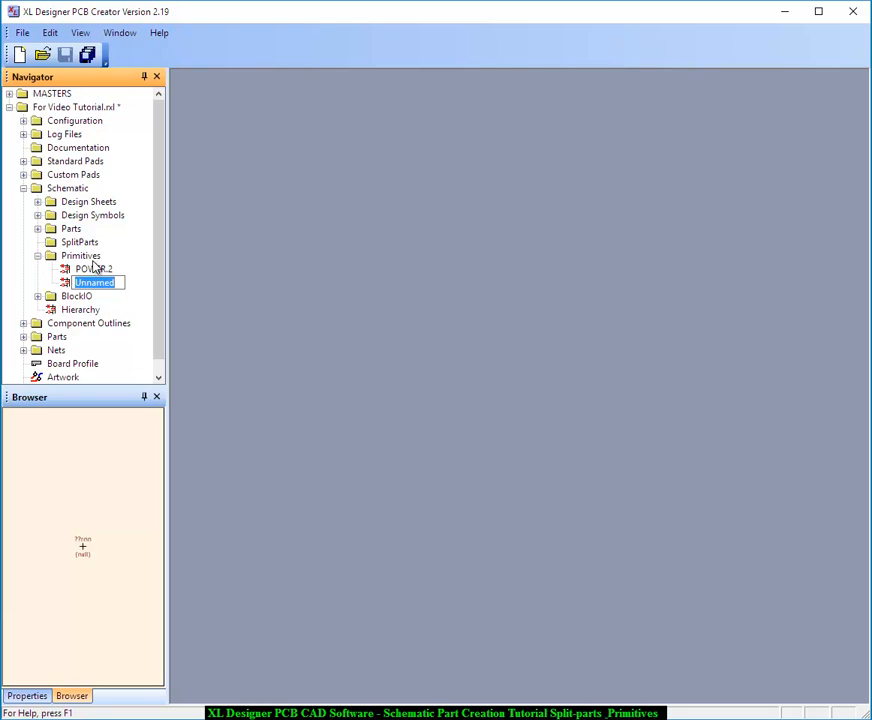
{"action": "type", "text": "Coil"}
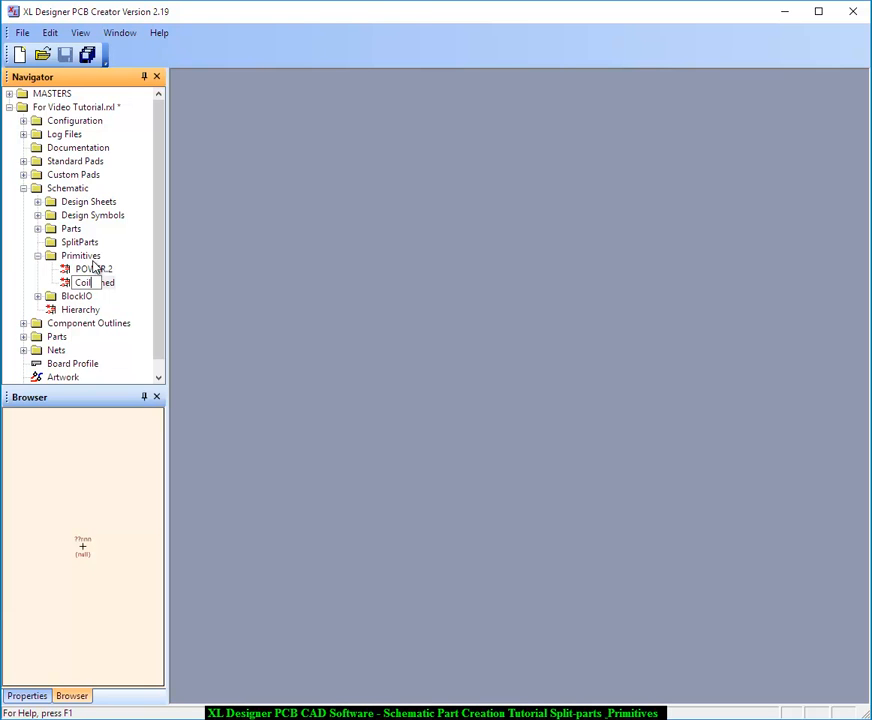
{"action": "key", "text": "Return"}
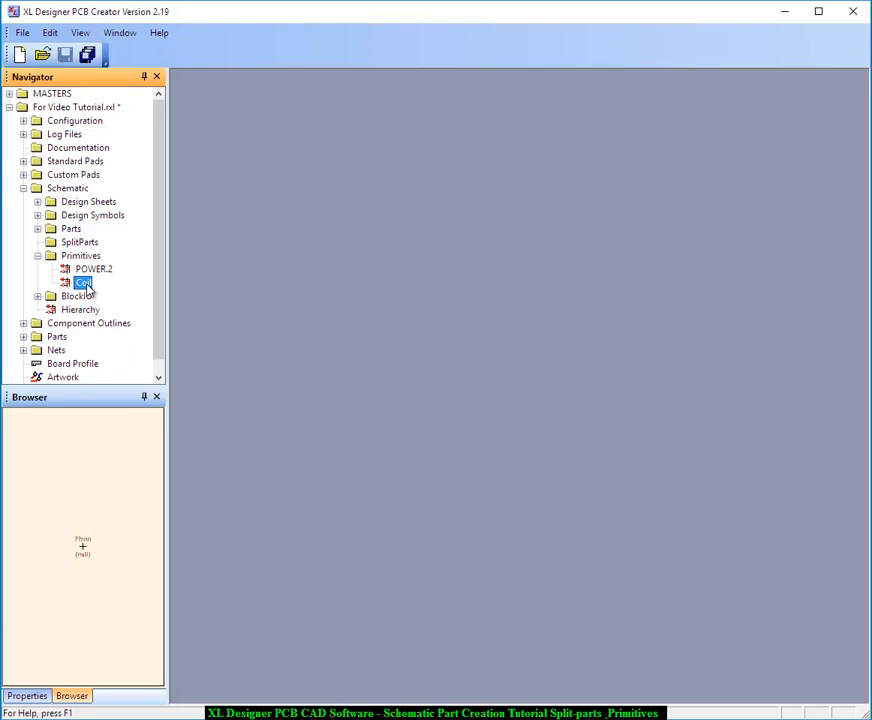
Open the Coil primitive for editing in a maximized window with the symbol origin centred
{"action": "double_click", "coordinate": [84, 284]}
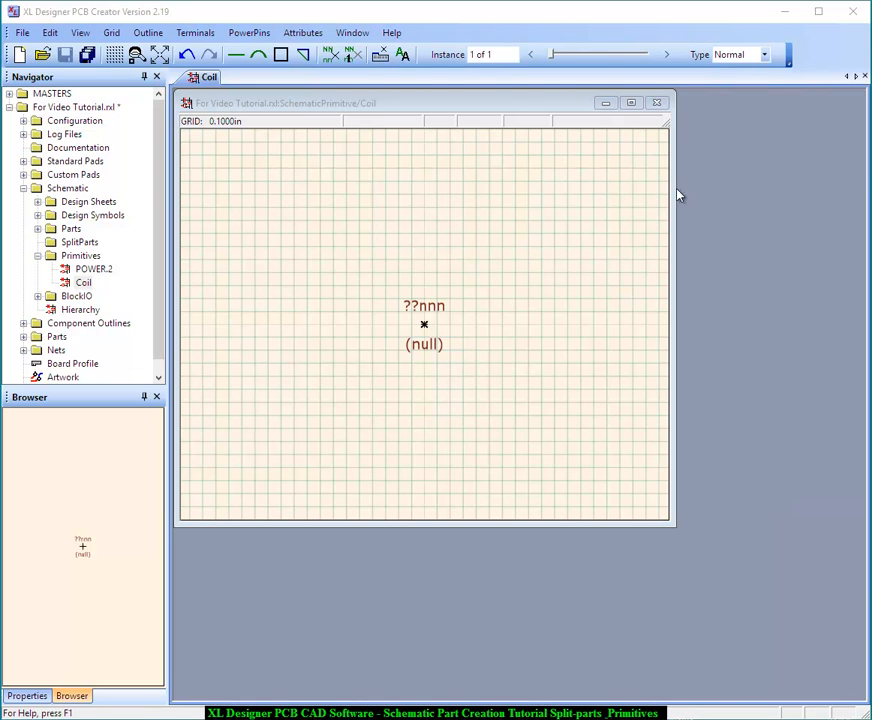
{"action": "left_click", "coordinate": [626, 103]}
{"action": "left_click", "coordinate": [632, 104]}
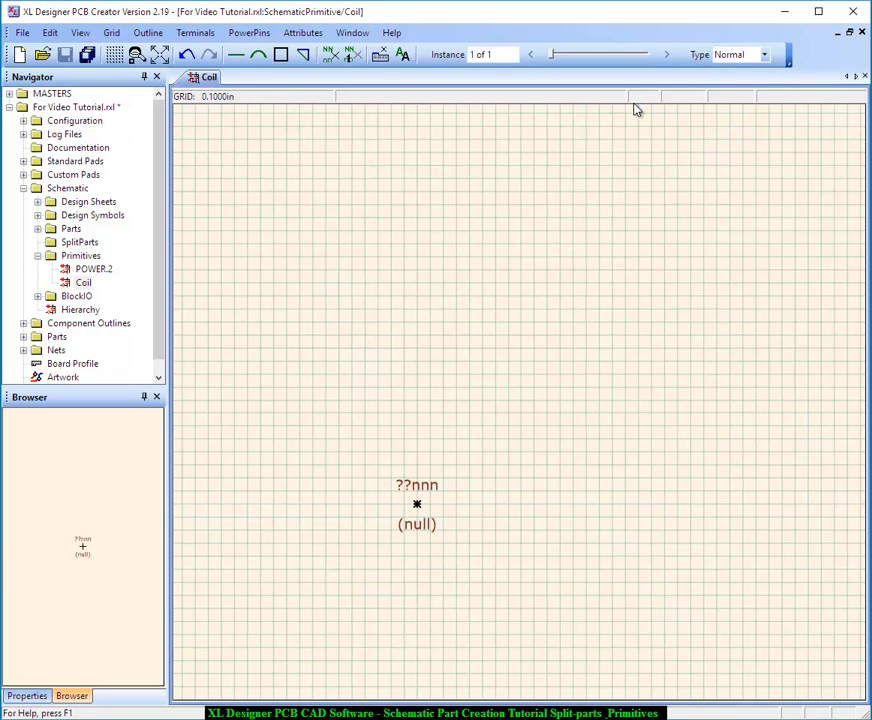
{"action": "key", "text": "Home"}
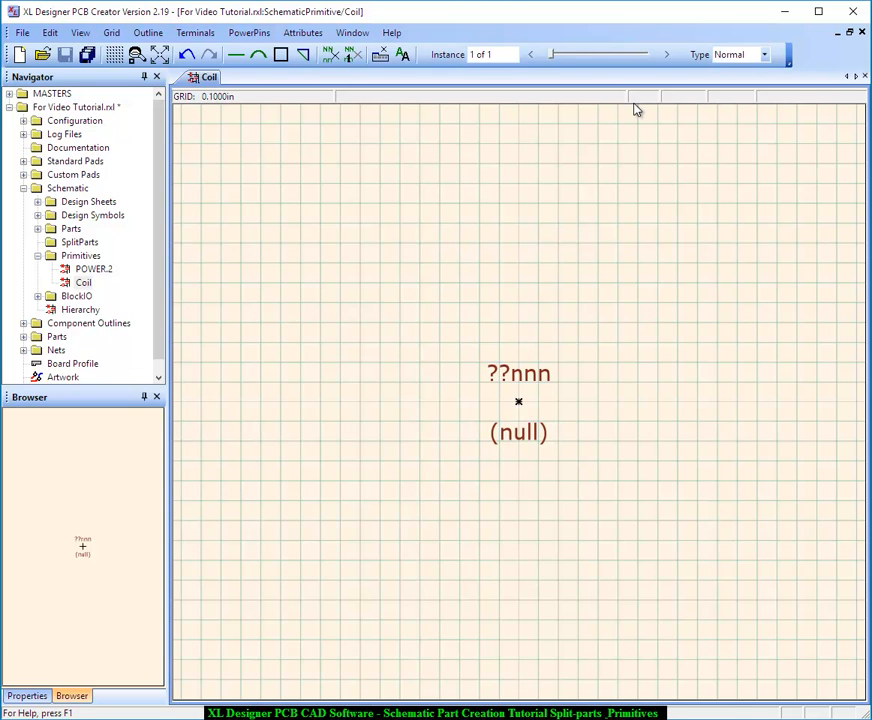
Set the Coil symbol's Value attribute to DPCO
{"action": "left_click", "coordinate": [311, 37]}
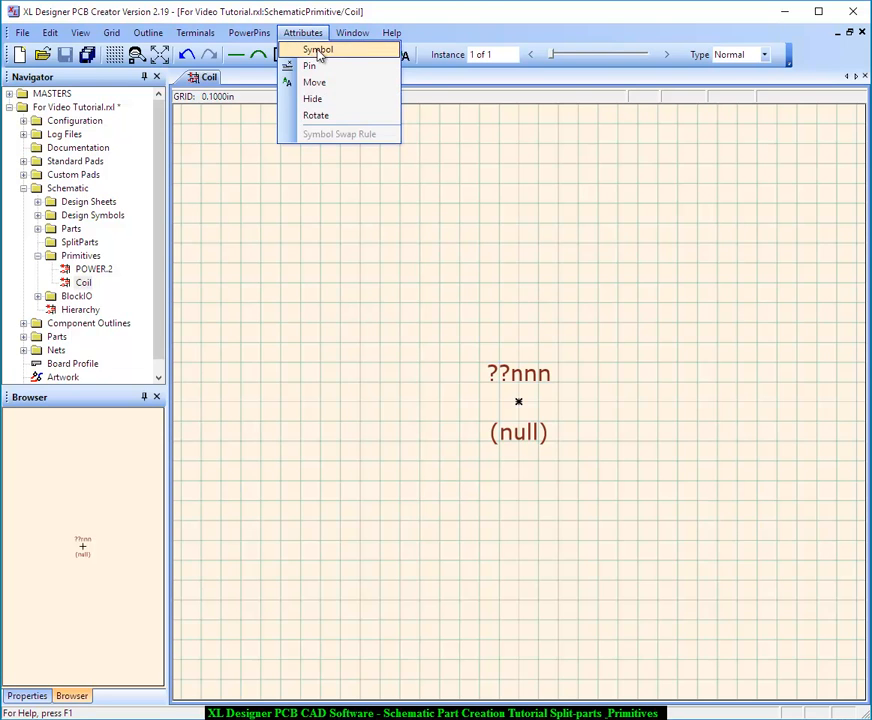
{"action": "left_click", "coordinate": [314, 50]}
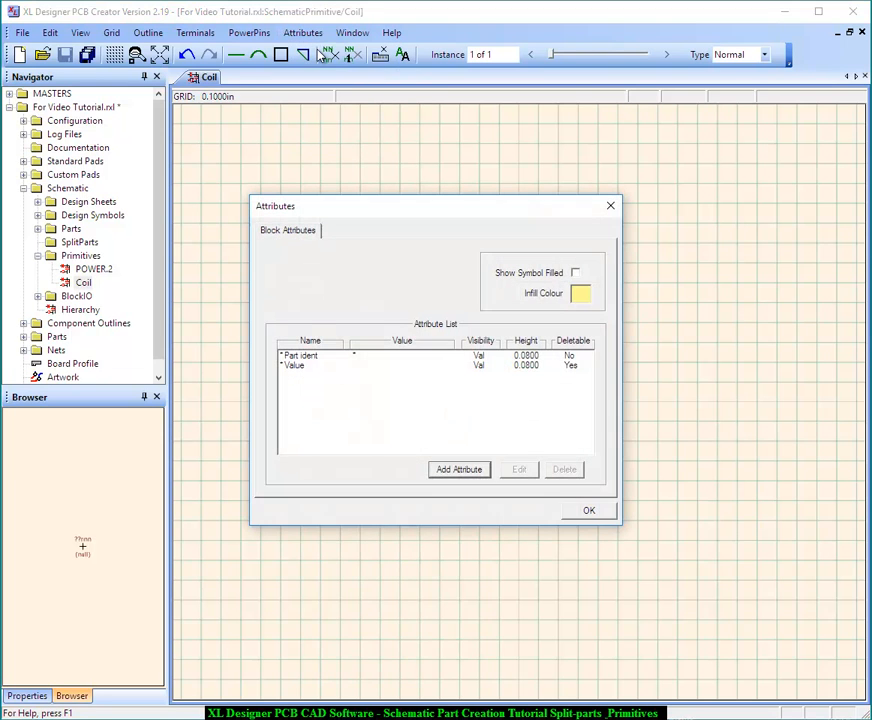
{"action": "double_click", "coordinate": [314, 366]}
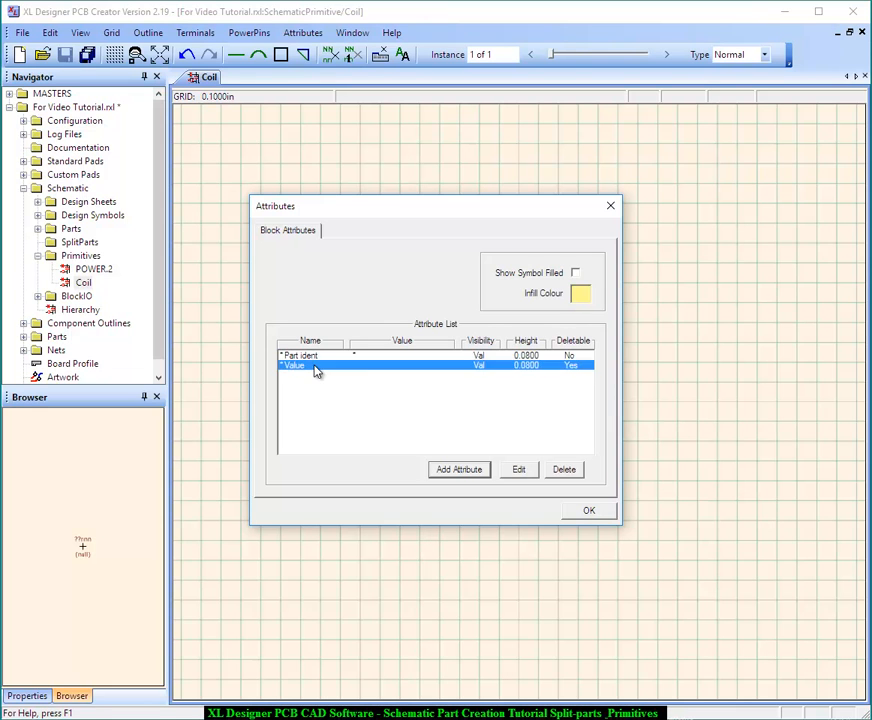
{"action": "type", "text": "DPCO"}
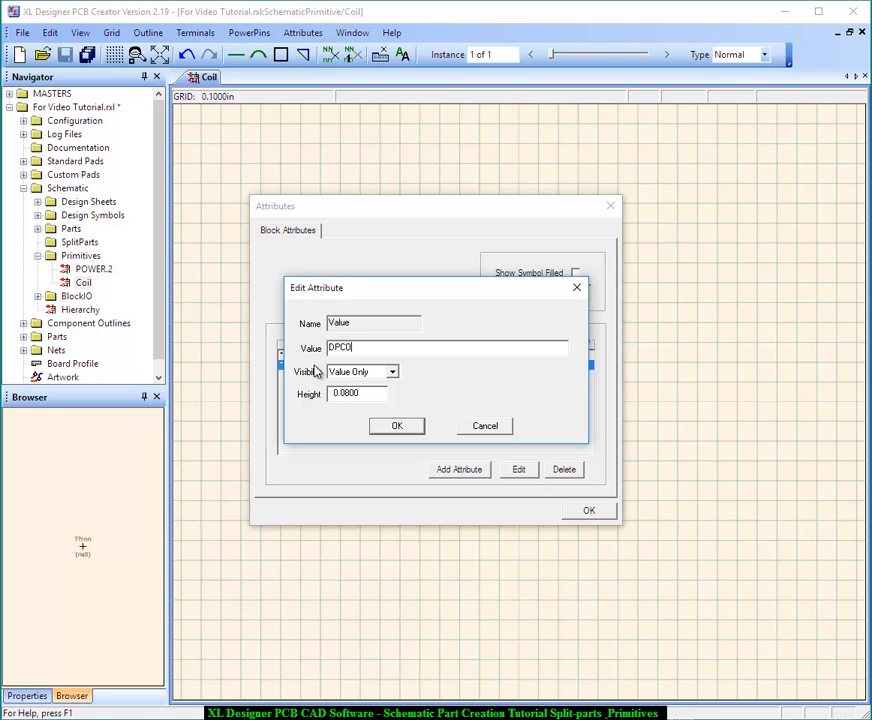
{"action": "left_click", "coordinate": [397, 426]}
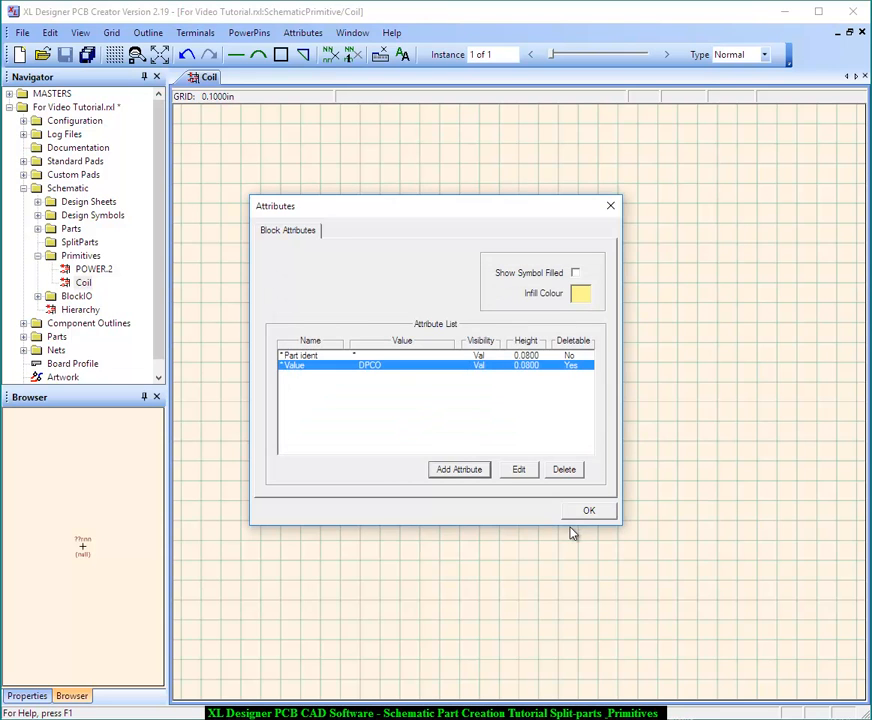
{"action": "left_click", "coordinate": [588, 511]}
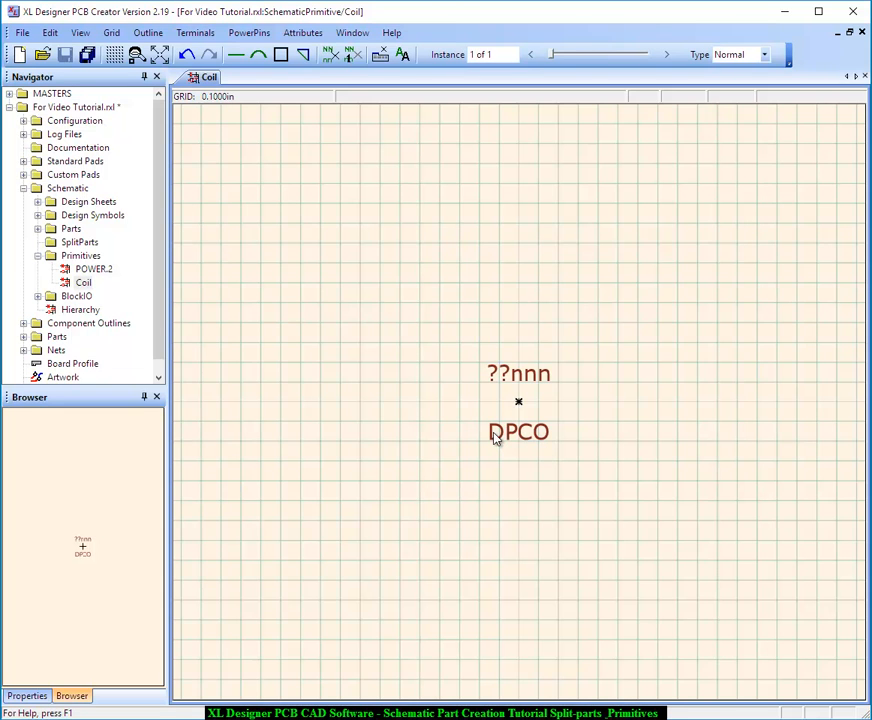
Draw the coil outline through the symbol origin as four arc loops with short end leads, about 0.6 in wide overall
{"action": "left_click", "coordinate": [149, 33]}
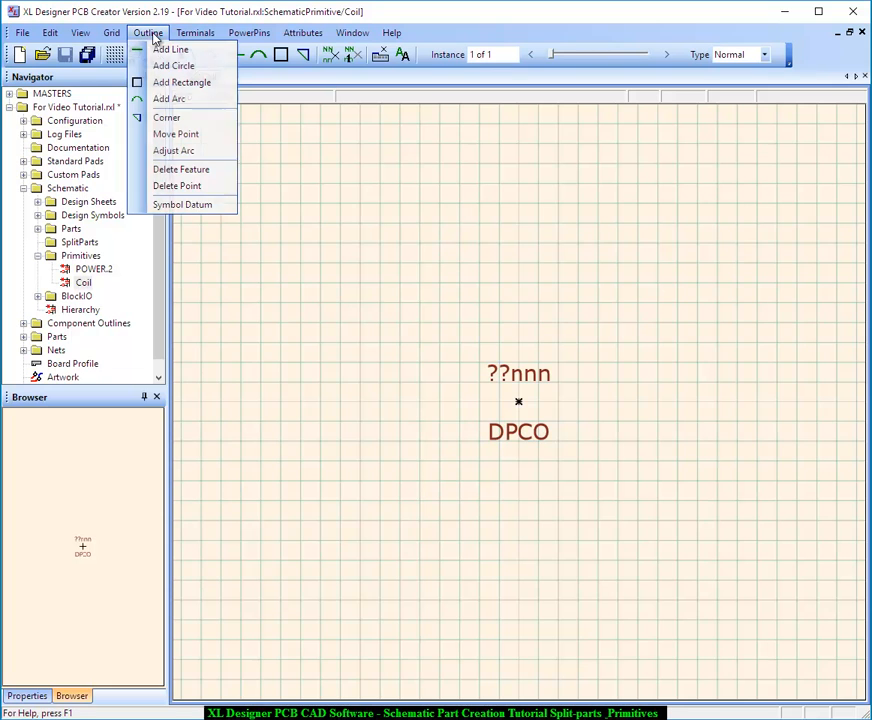
{"action": "left_click", "coordinate": [180, 101]}
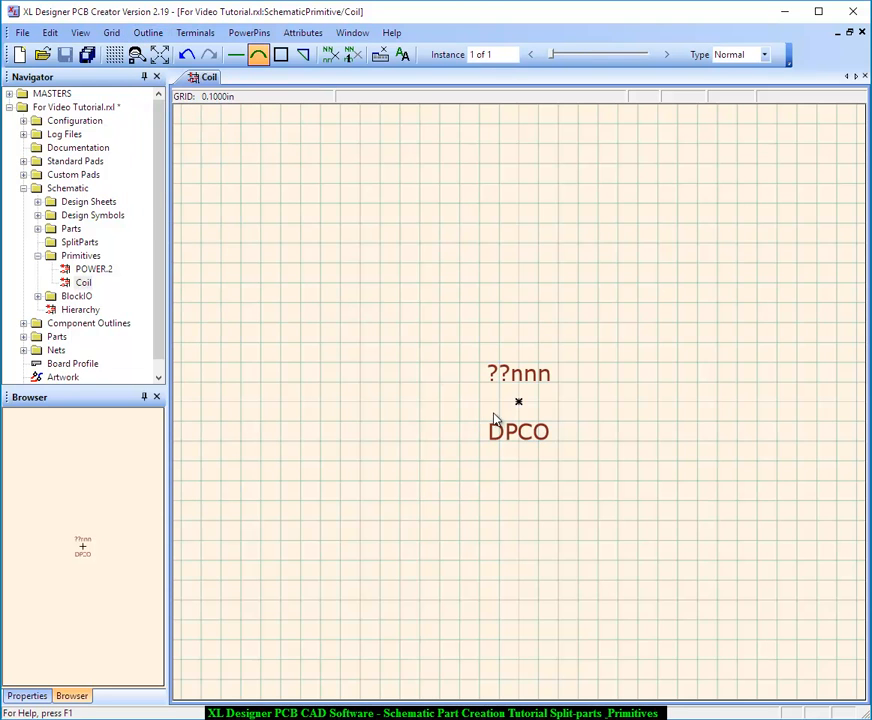
{"action": "left_click", "coordinate": [461, 403]}
{"action": "left_click", "coordinate": [489, 393]}
{"action": "left_click", "coordinate": [519, 401]}
{"action": "left_click", "coordinate": [540, 402]}
{"action": "left_click", "coordinate": [561, 401]}
{"action": "left_click", "coordinate": [577, 402]}
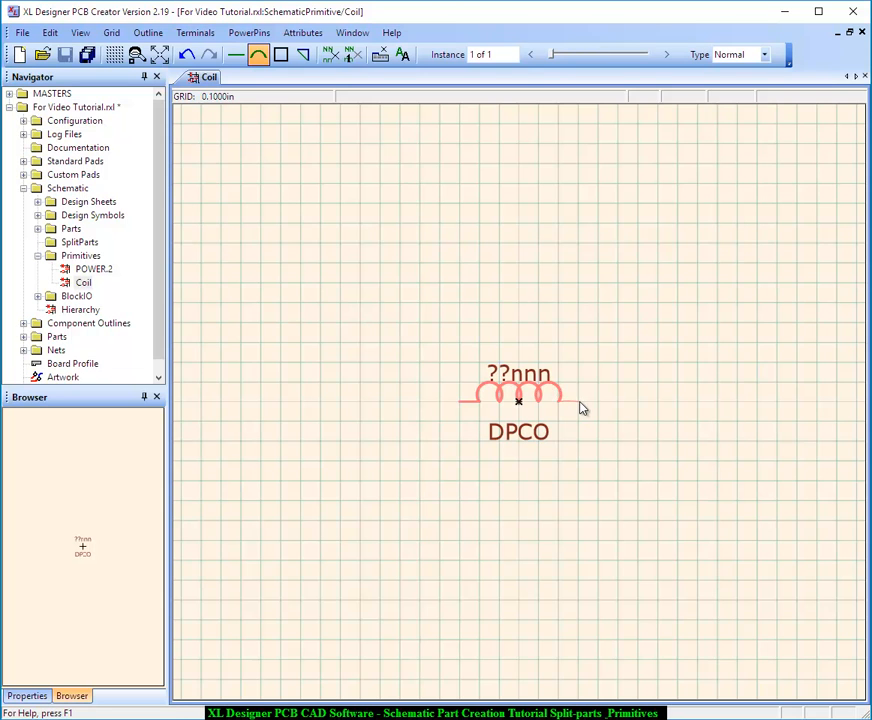
{"action": "key", "text": "Escape"}
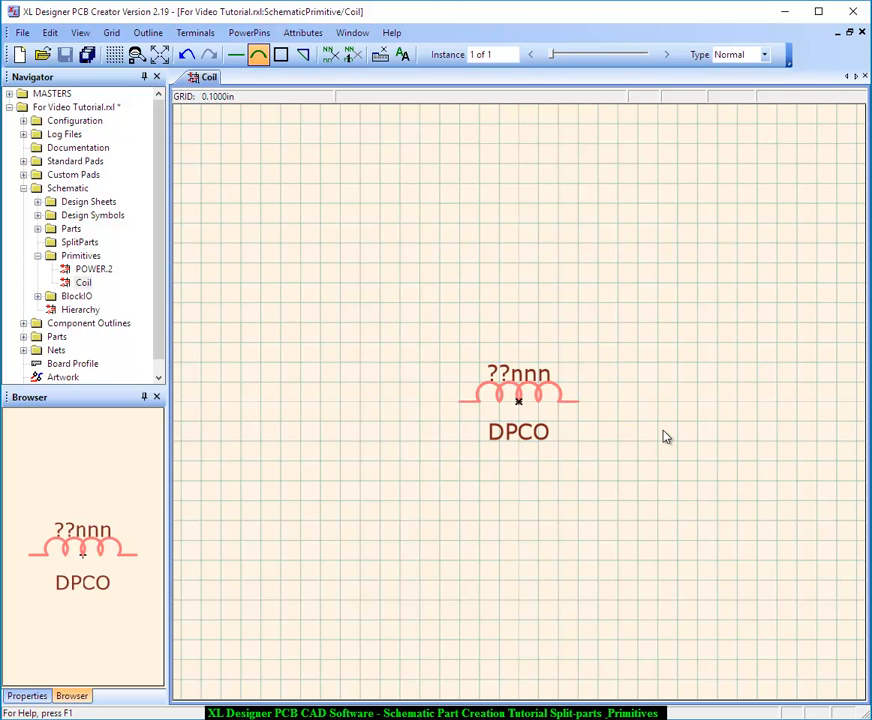
Add a terminal at each outer end of the coil outline
{"action": "left_click", "coordinate": [195, 32]}
{"action": "left_click", "coordinate": [214, 50]}
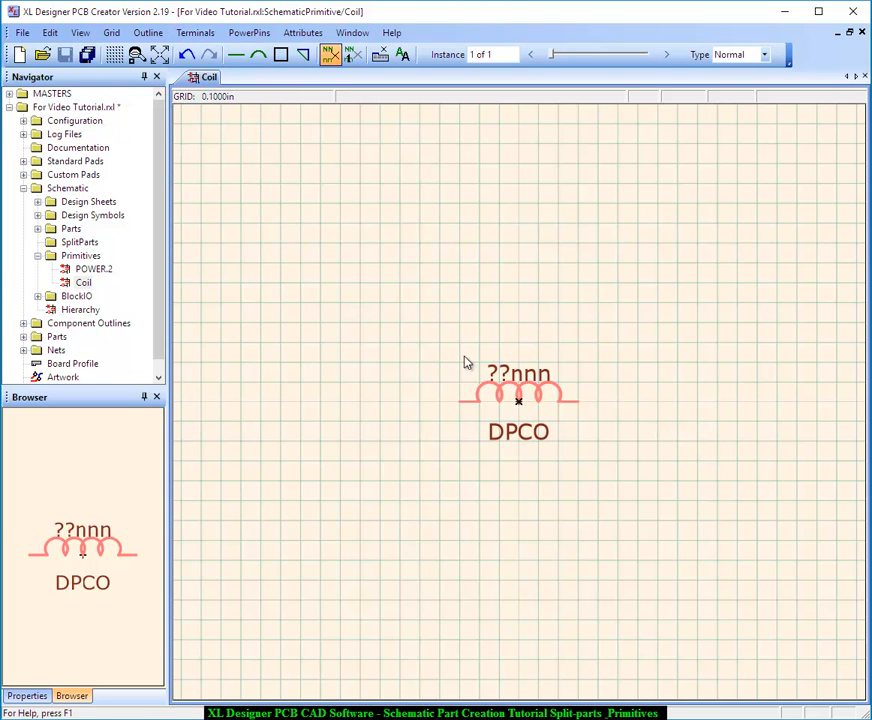
{"action": "left_click", "coordinate": [462, 407]}
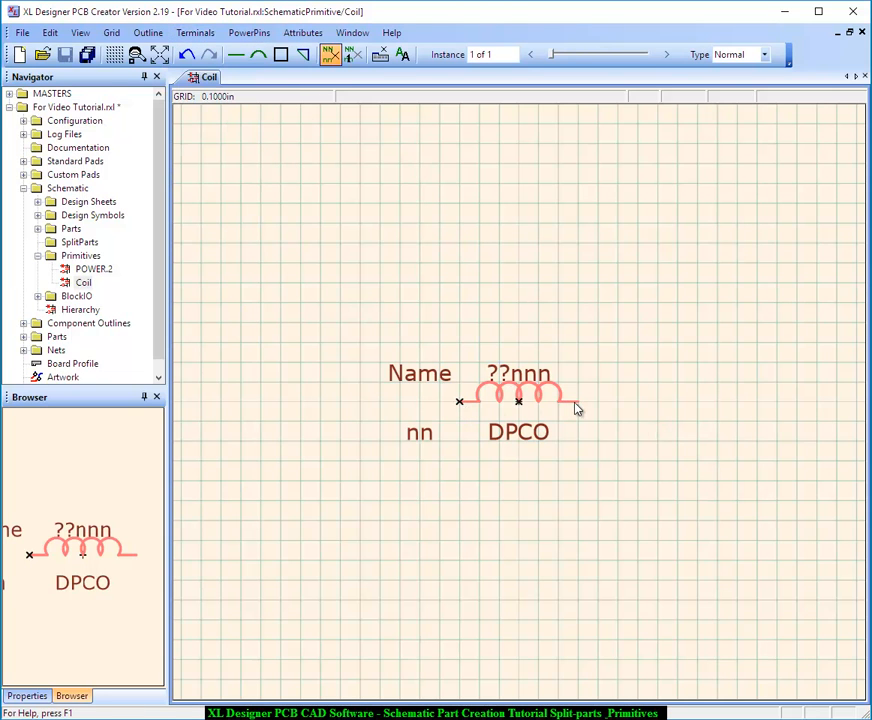
{"action": "left_click", "coordinate": [577, 406]}
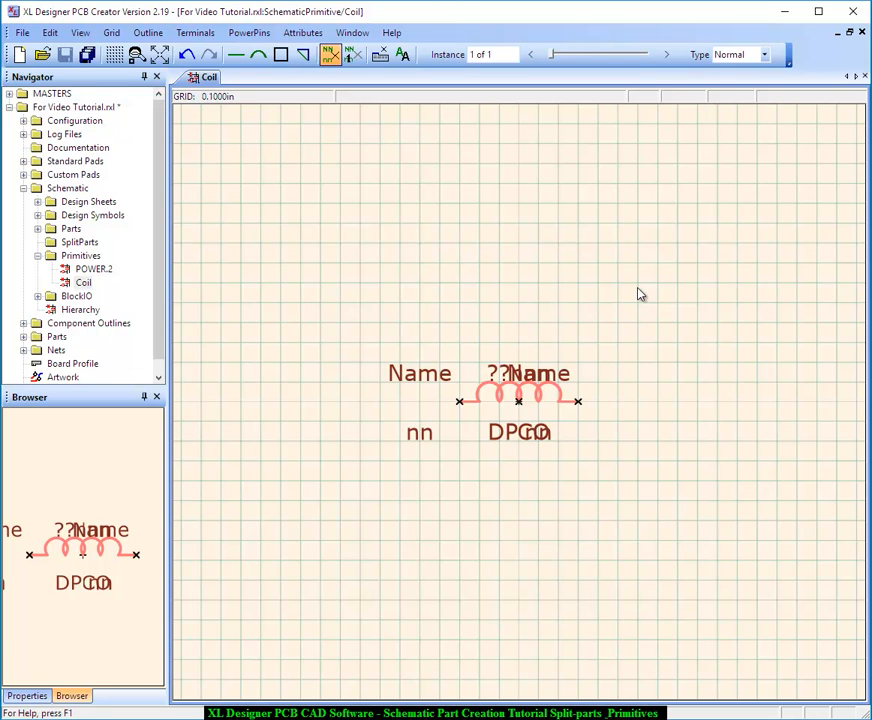
Move both terminals' Name labels up clear of the coil and place their nn pin labels directly above the terminals
{"action": "left_click", "coordinate": [402, 55]}
{"action": "left_click", "coordinate": [578, 400]}
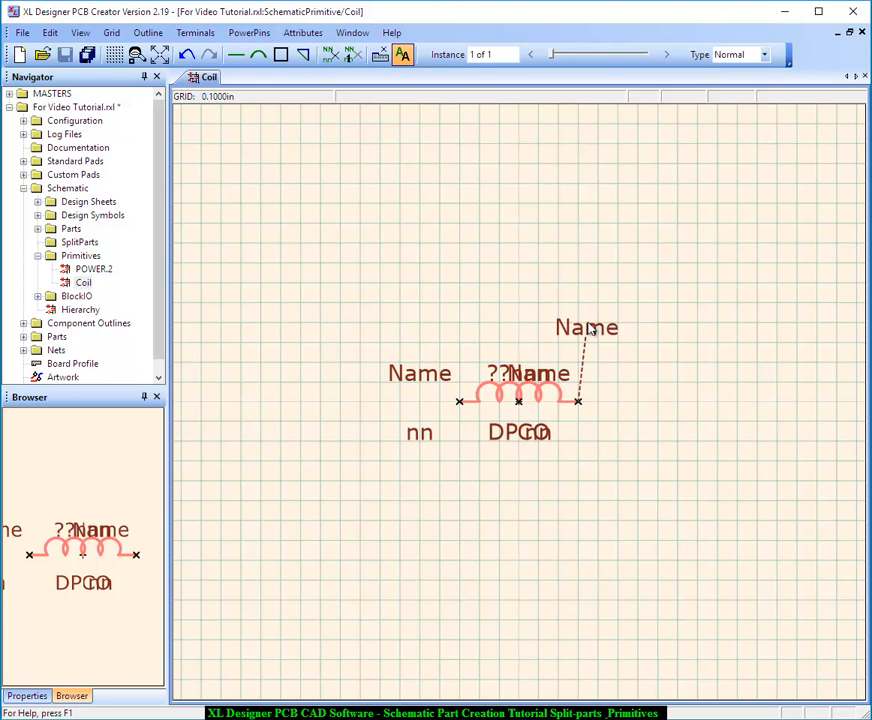
{"action": "left_click", "coordinate": [589, 327]}
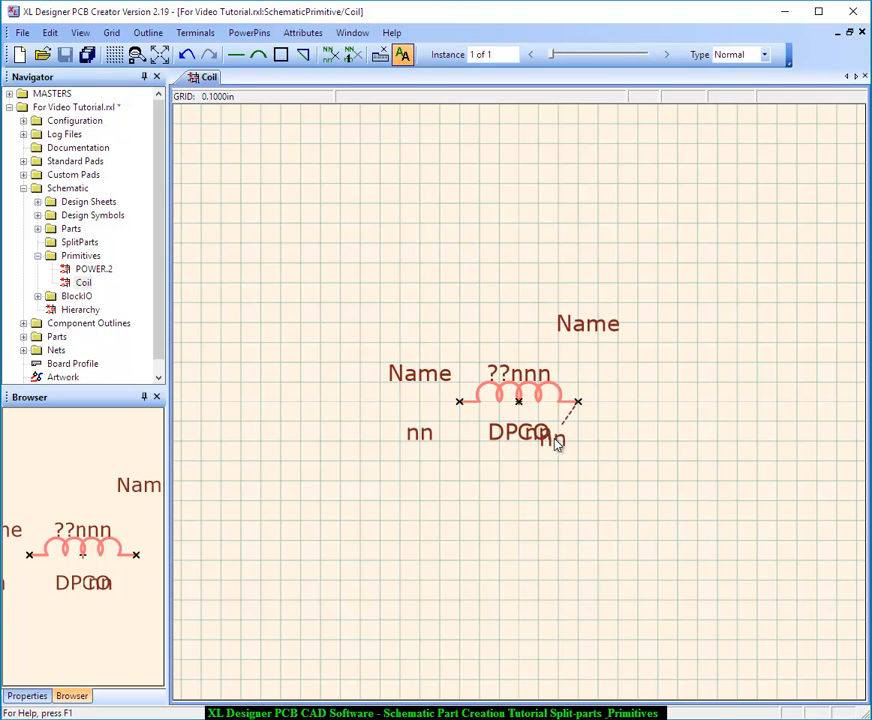
{"action": "left_click", "coordinate": [580, 397]}
{"action": "left_click", "coordinate": [425, 435]}
{"action": "left_click", "coordinate": [461, 385]}
{"action": "left_click", "coordinate": [435, 383]}
{"action": "left_click", "coordinate": [430, 335]}
Move the ??nnn part ident slightly higher above the coil and the DPCO value closer beneath it
{"action": "left_click", "coordinate": [512, 376]}
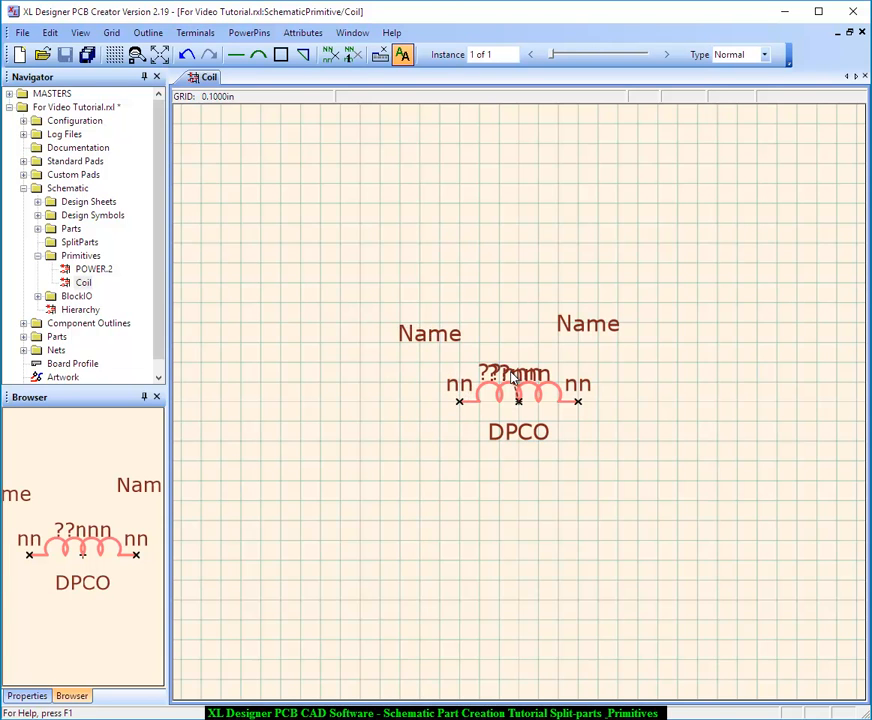
{"action": "left_click", "coordinate": [512, 367]}
{"action": "left_click", "coordinate": [521, 436]}
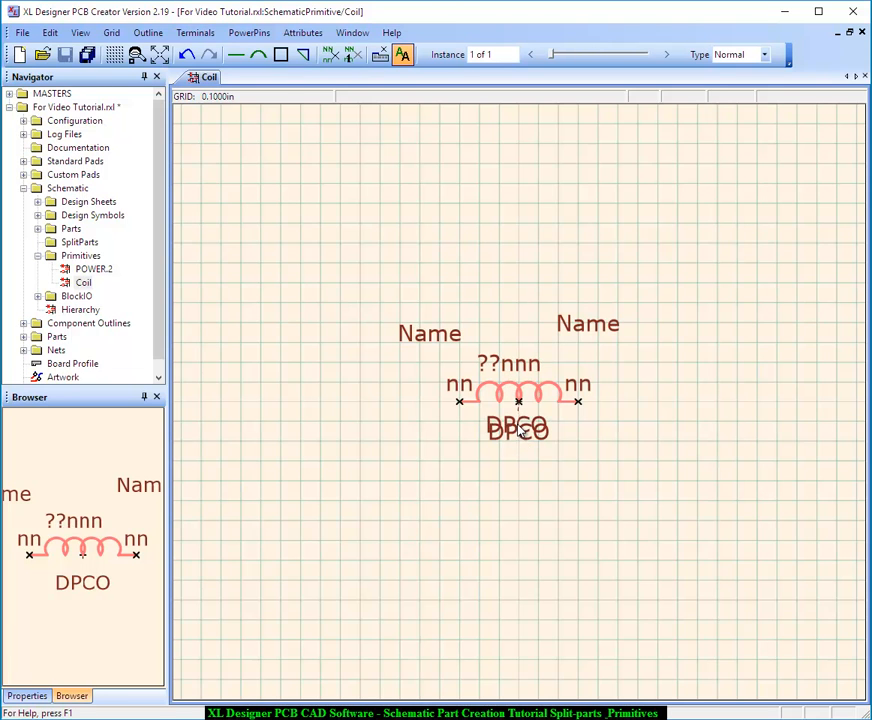
{"action": "left_click", "coordinate": [521, 428]}
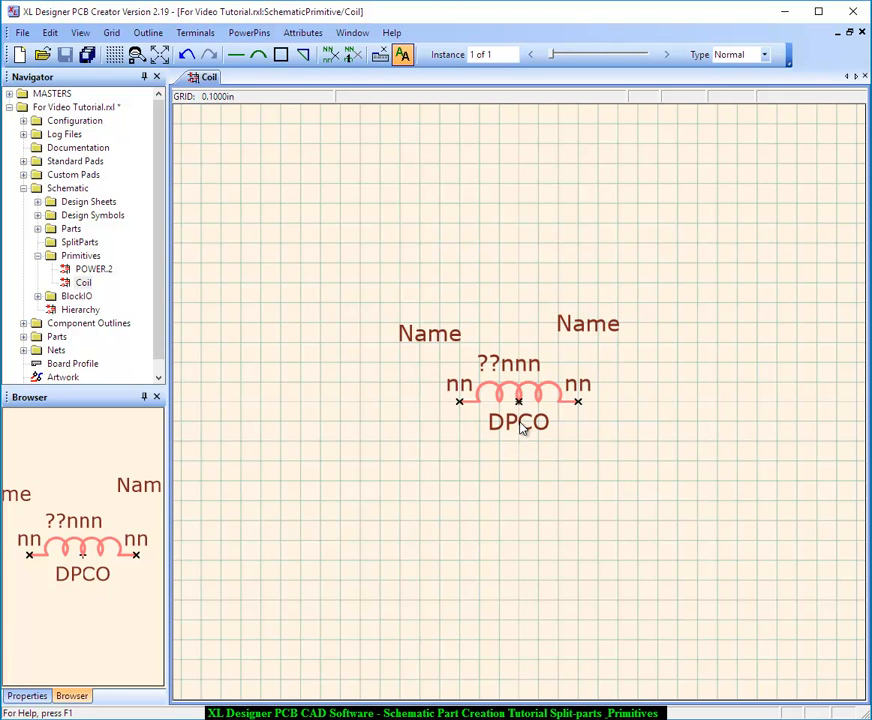
Hide the Name labels of both coil terminals
{"action": "left_click", "coordinate": [305, 33]}
{"action": "left_click", "coordinate": [312, 98]}
{"action": "left_click", "coordinate": [411, 330]}
{"action": "left_click", "coordinate": [588, 323]}
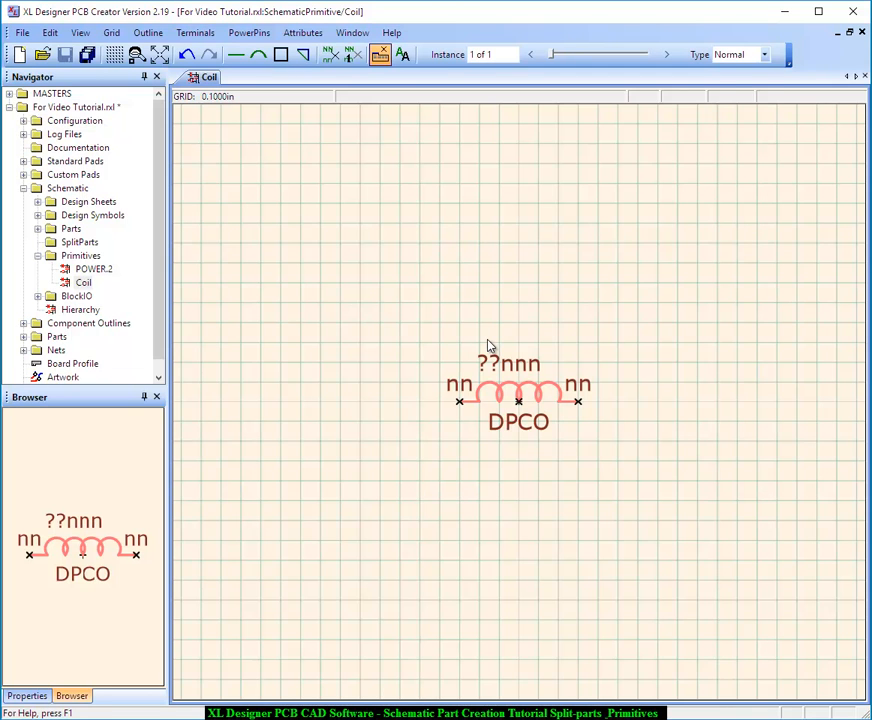
Set the Logic type of the coil's left terminal to IO pin
{"action": "left_click", "coordinate": [302, 33]}
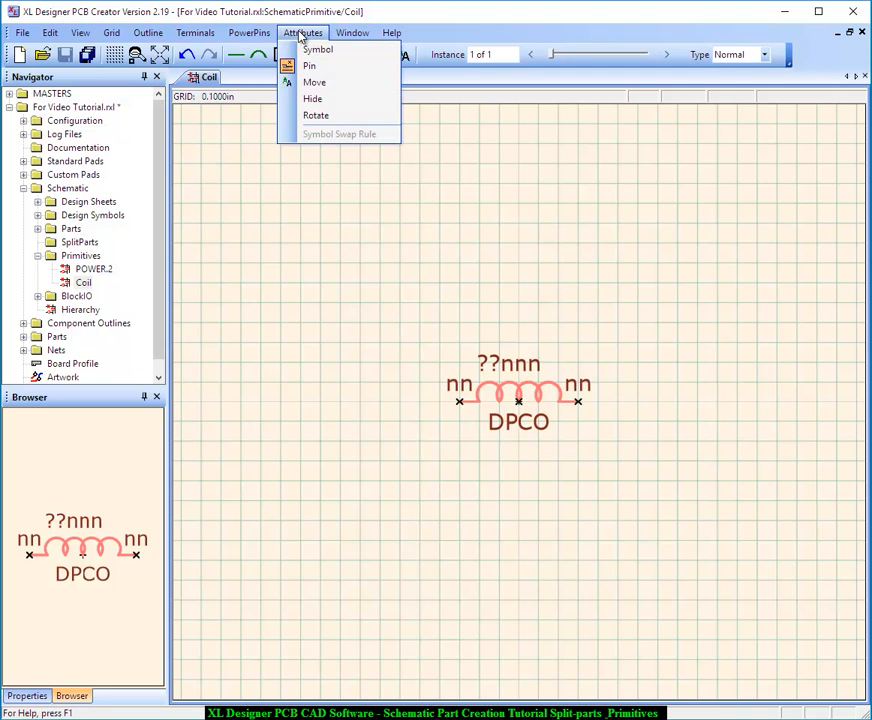
{"action": "left_click", "coordinate": [311, 65]}
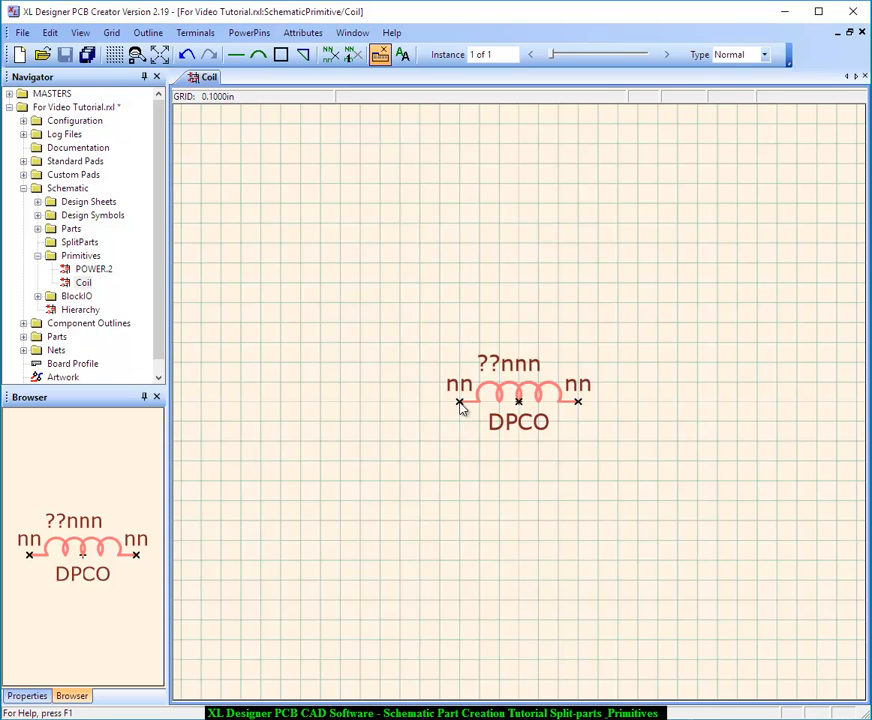
{"action": "left_click", "coordinate": [460, 403]}
{"action": "double_click", "coordinate": [396, 377]}
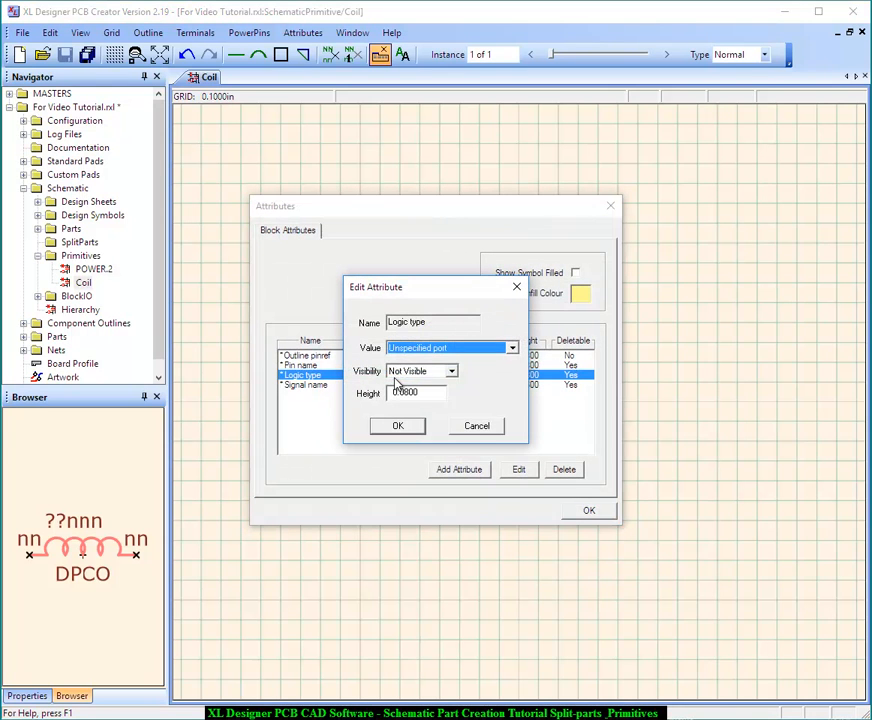
{"action": "left_click", "coordinate": [512, 347]}
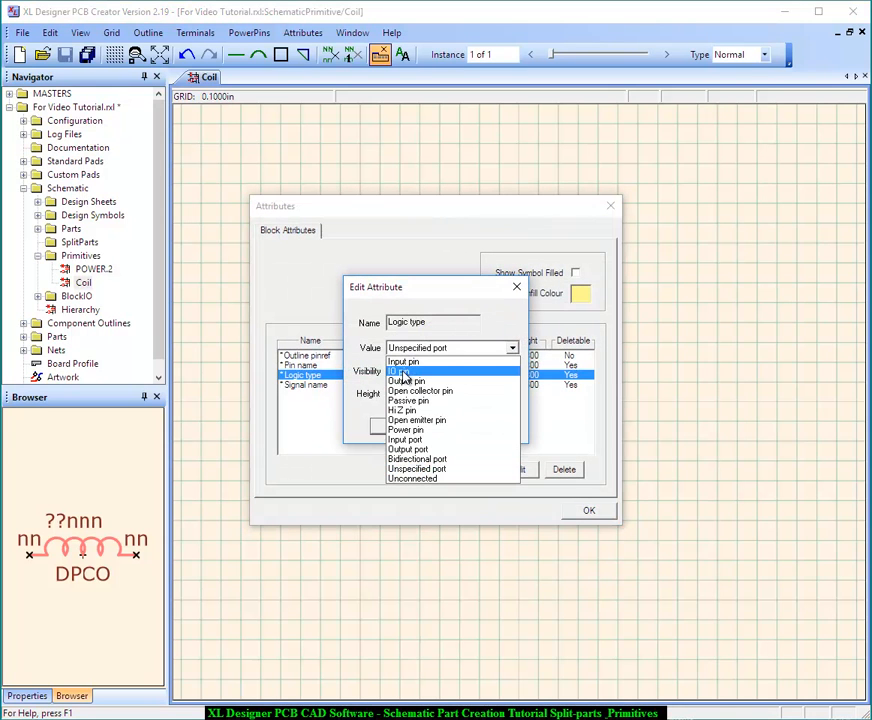
{"action": "left_click", "coordinate": [401, 371]}
{"action": "left_click", "coordinate": [401, 426]}
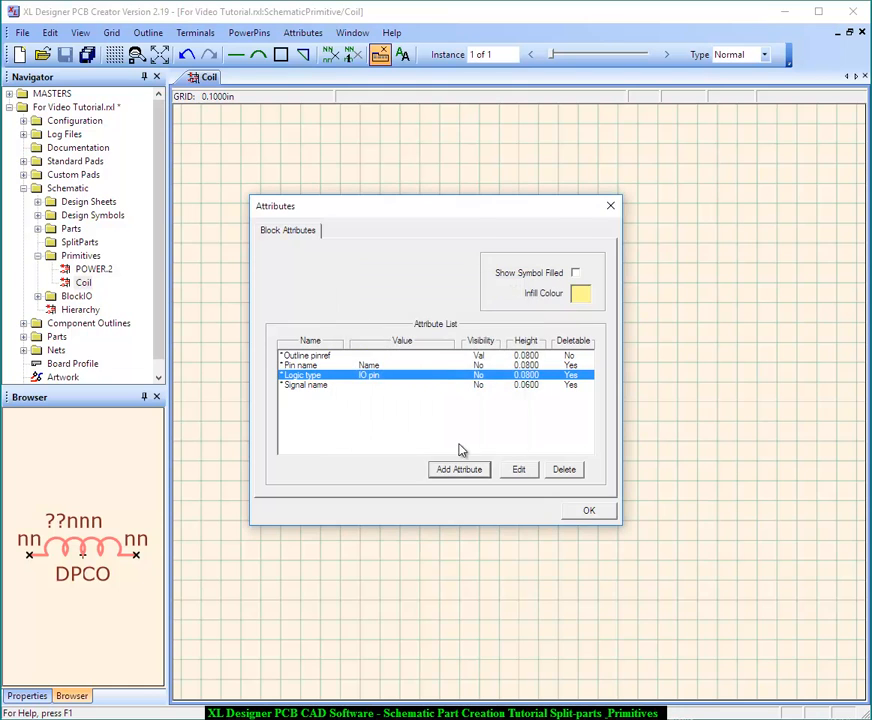
{"action": "left_click", "coordinate": [588, 511]}
Set the Logic type of the coil's right terminal to IO pin
{"action": "left_click", "coordinate": [580, 405]}
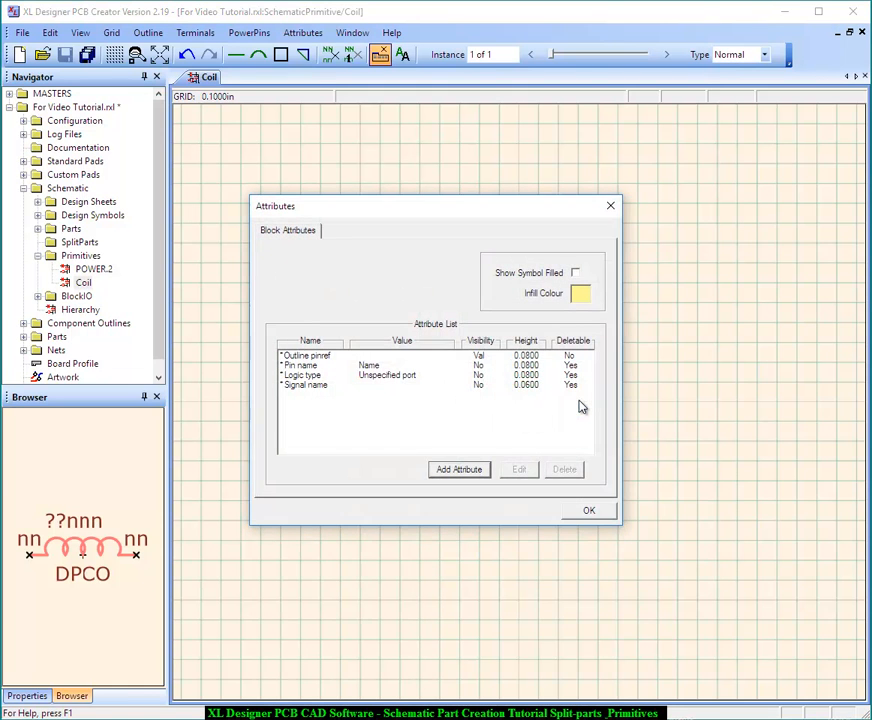
{"action": "double_click", "coordinate": [405, 376]}
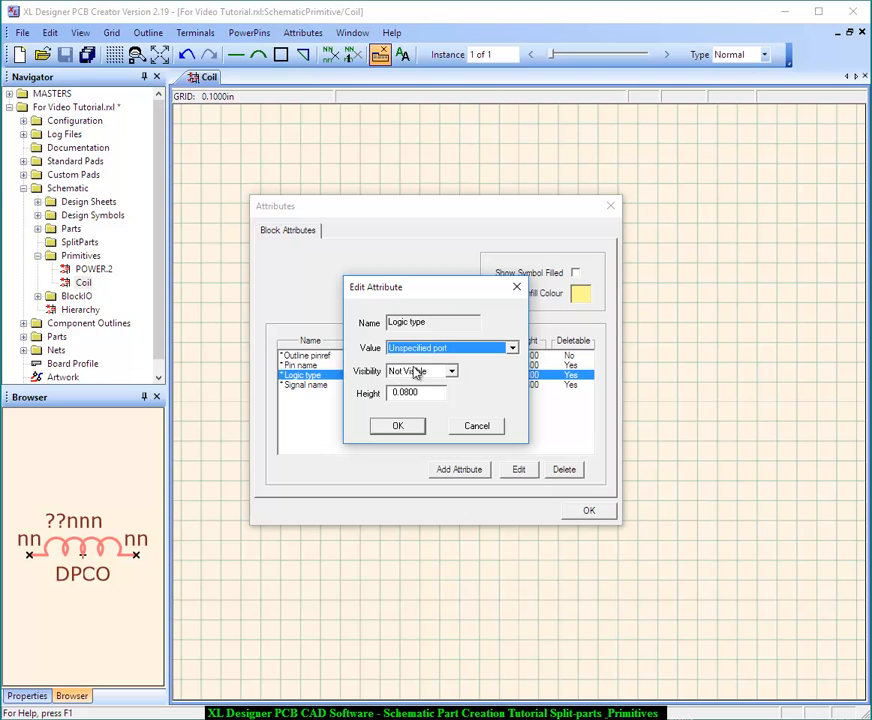
{"action": "left_click", "coordinate": [440, 348]}
{"action": "left_click", "coordinate": [434, 368]}
{"action": "left_click", "coordinate": [410, 433]}
{"action": "left_click", "coordinate": [594, 515]}
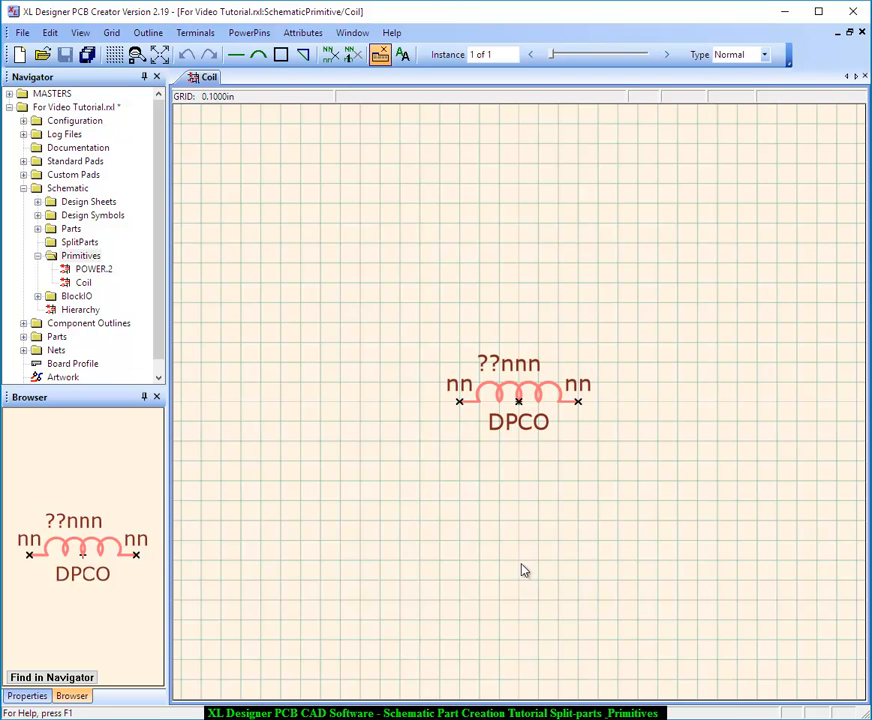
Create a new schematic primitive named Contact and open it for editing
{"action": "right_click", "coordinate": [87, 258]}
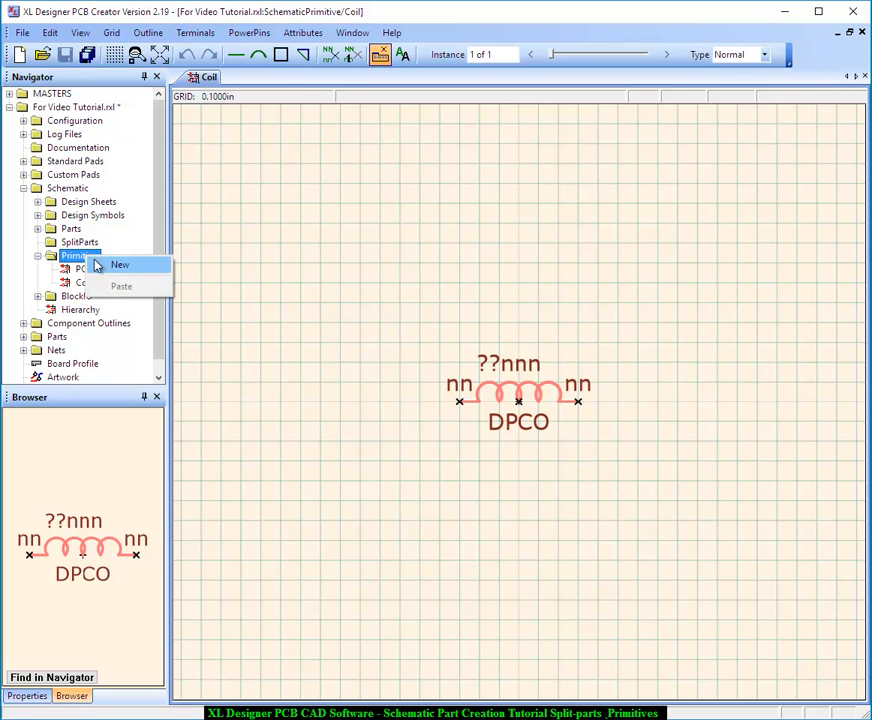
{"action": "left_click", "coordinate": [131, 270]}
{"action": "type", "text": "Contact"}
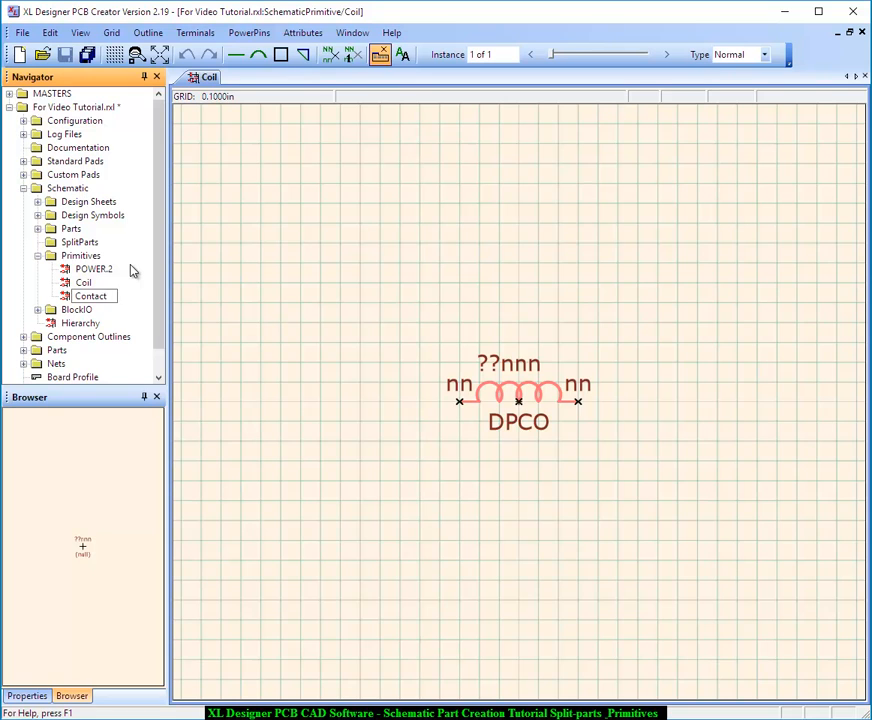
{"action": "key", "text": "Return"}
{"action": "double_click", "coordinate": [88, 297]}
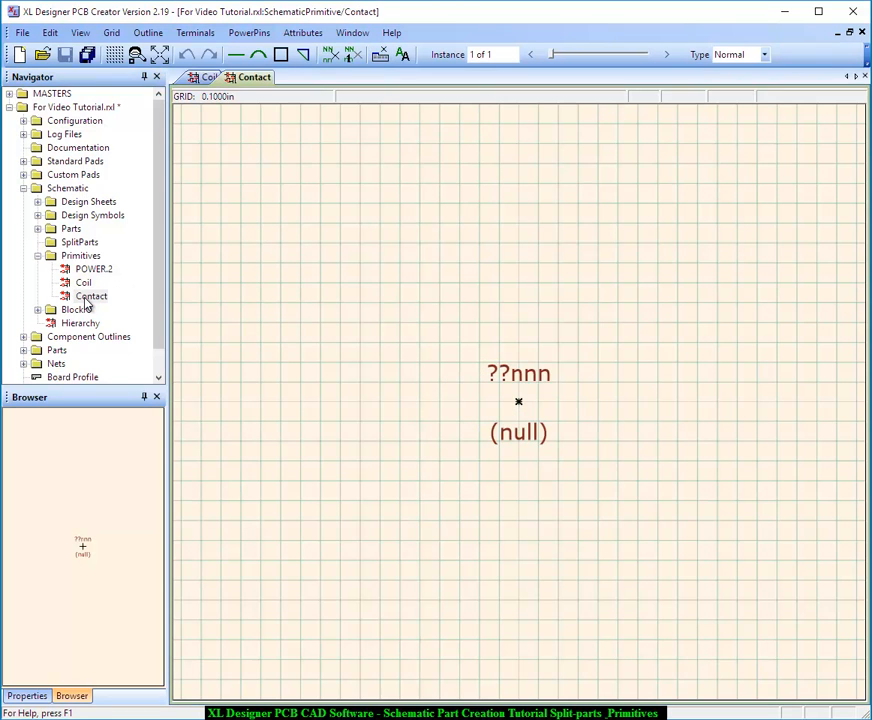
Set the Contact symbol's Value attribute to DPCO
{"action": "left_click", "coordinate": [304, 33]}
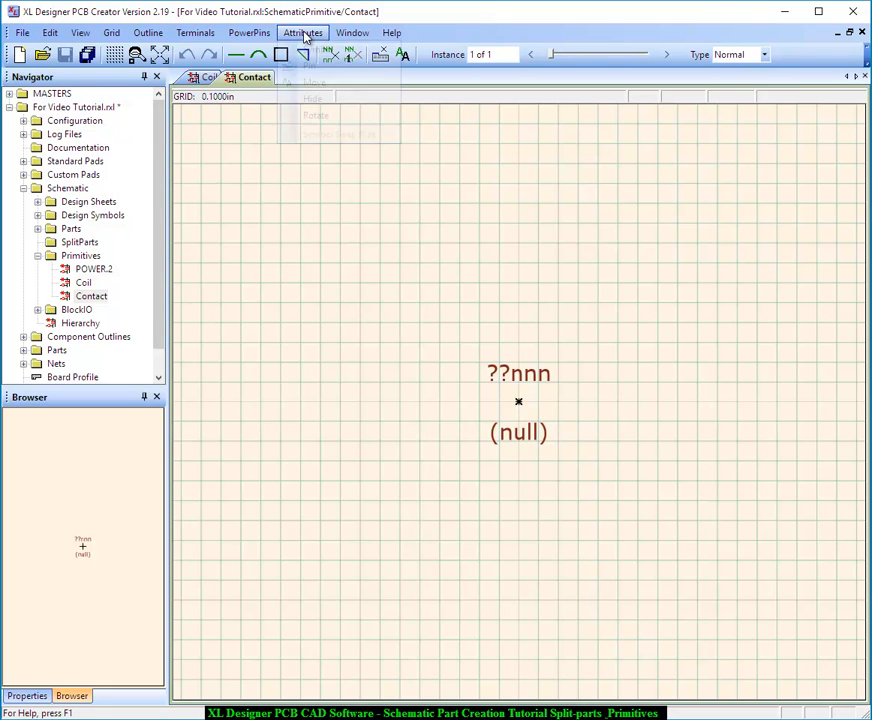
{"action": "left_click", "coordinate": [305, 49]}
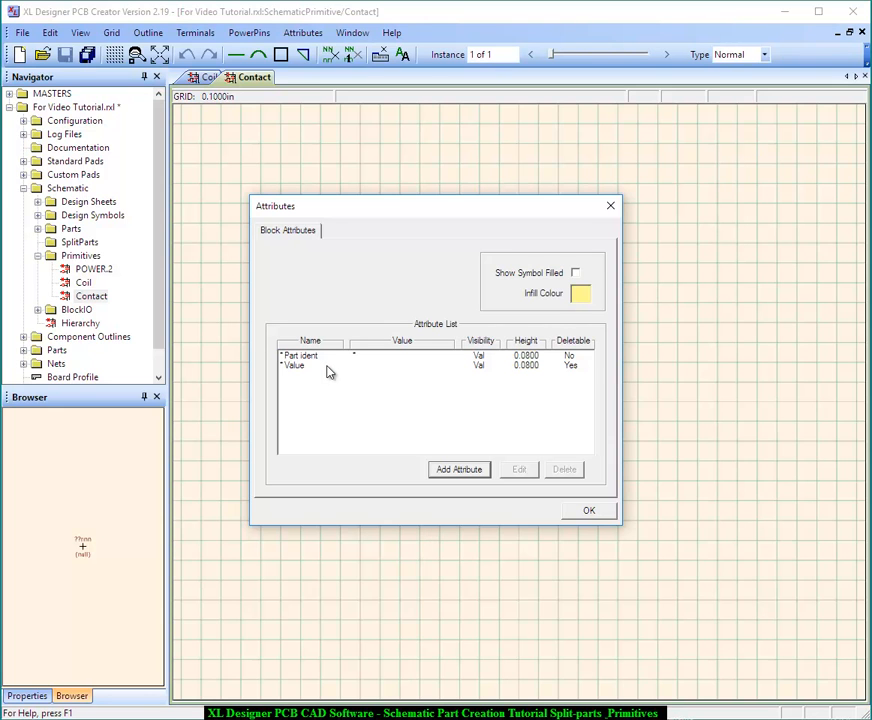
{"action": "double_click", "coordinate": [330, 368]}
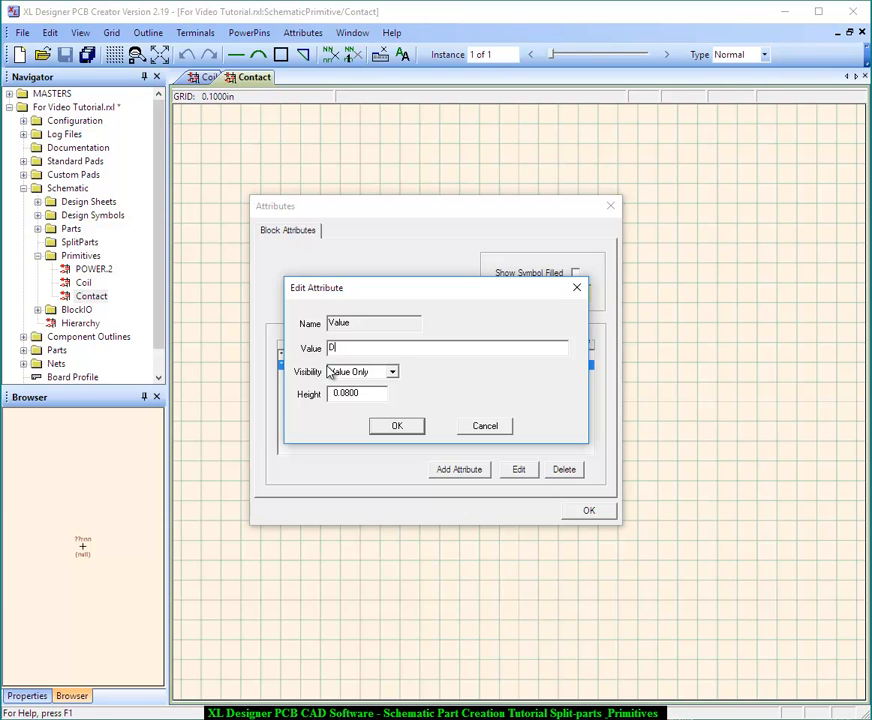
{"action": "key", "text": "Return"}
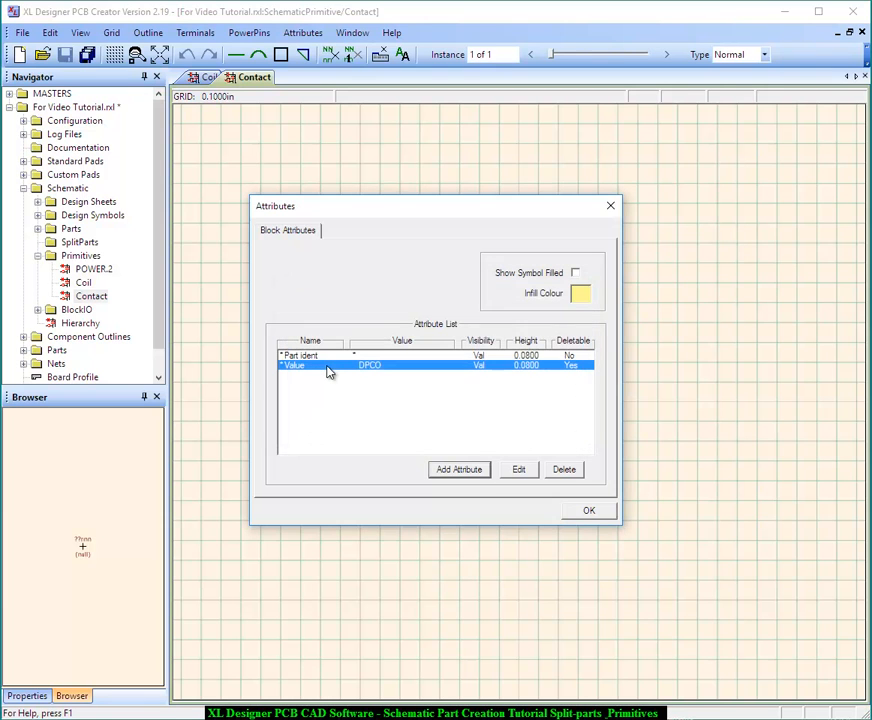
{"action": "left_click", "coordinate": [589, 512]}
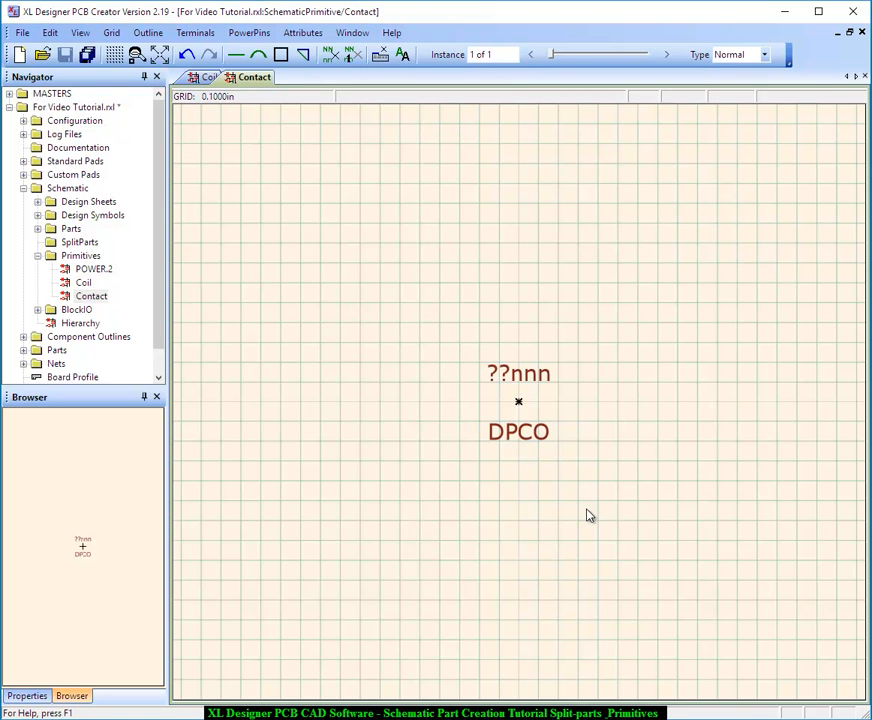
Add three terminals: one three grid squares above the datum, and two one square below it, three squares out on either side
{"action": "left_click", "coordinate": [196, 33]}
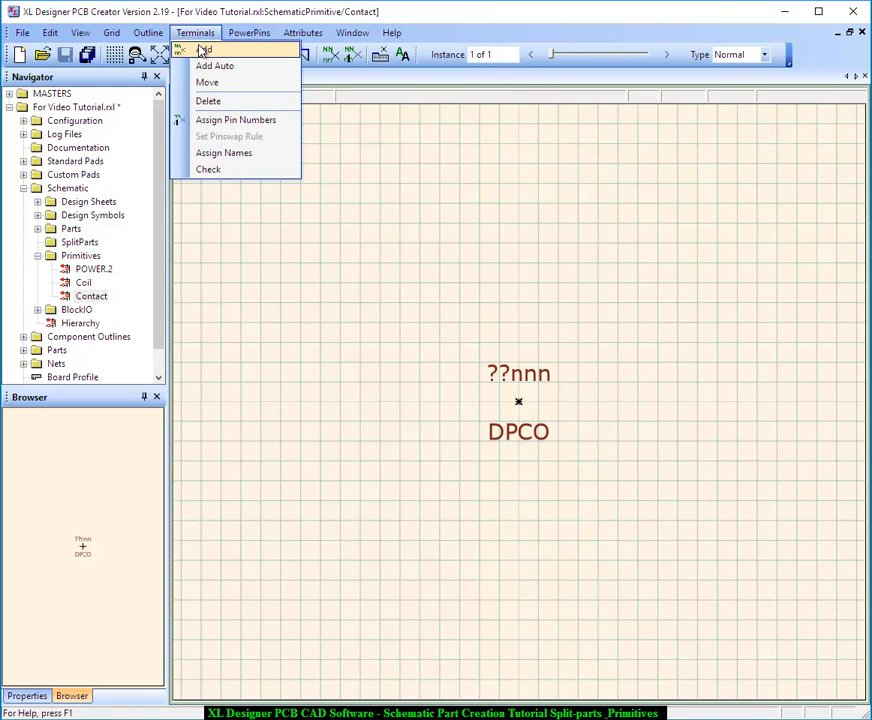
{"action": "left_click", "coordinate": [203, 50]}
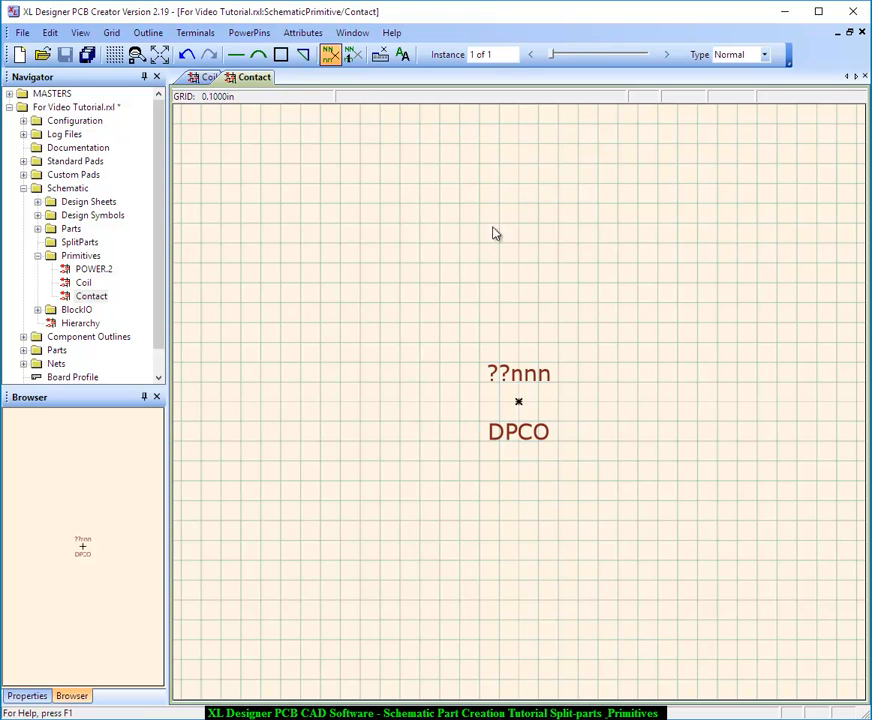
{"action": "left_click", "coordinate": [518, 343]}
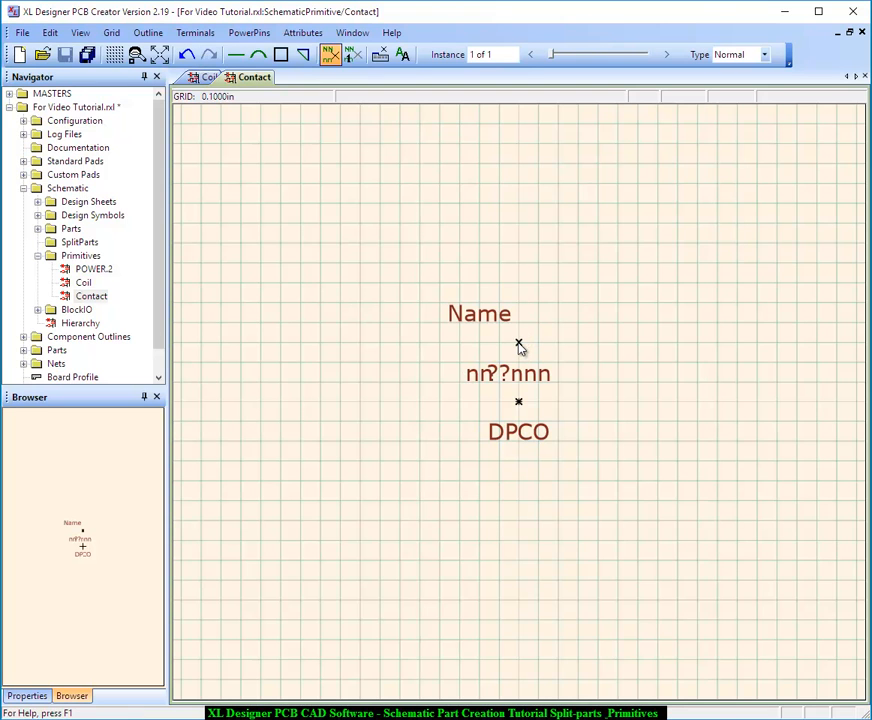
{"action": "left_click", "coordinate": [459, 422]}
{"action": "left_click", "coordinate": [578, 421]}
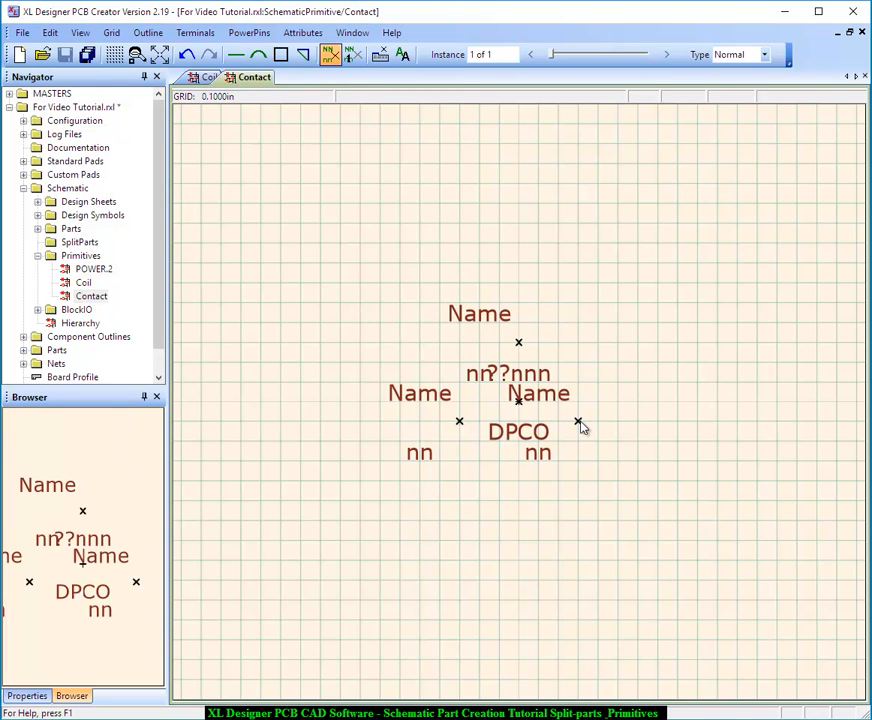
Hide the Name labels of all three contact terminals
{"action": "left_click", "coordinate": [303, 33]}
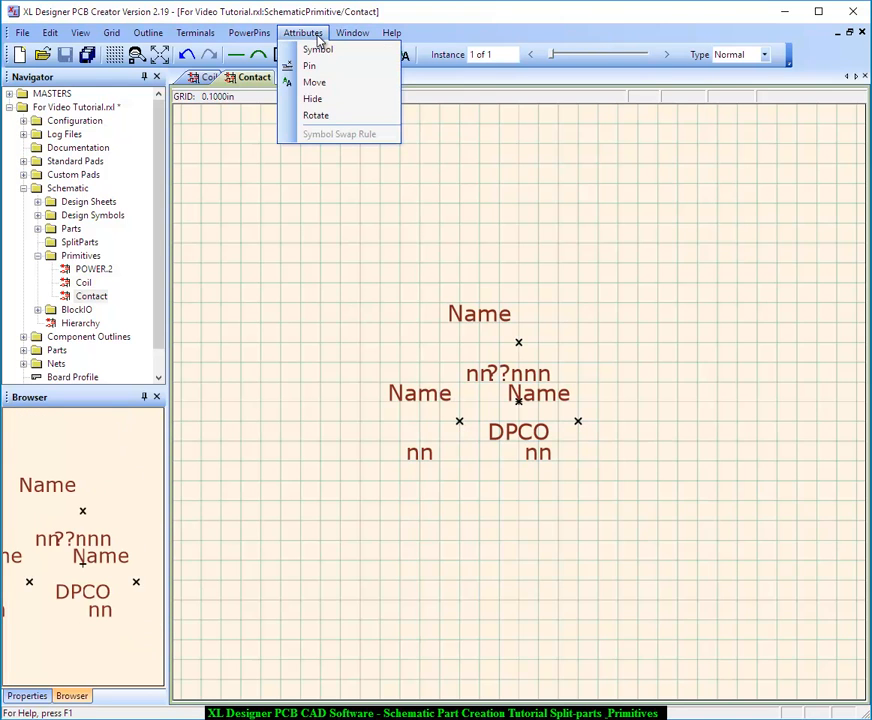
{"action": "left_click", "coordinate": [314, 99]}
{"action": "left_click", "coordinate": [486, 312]}
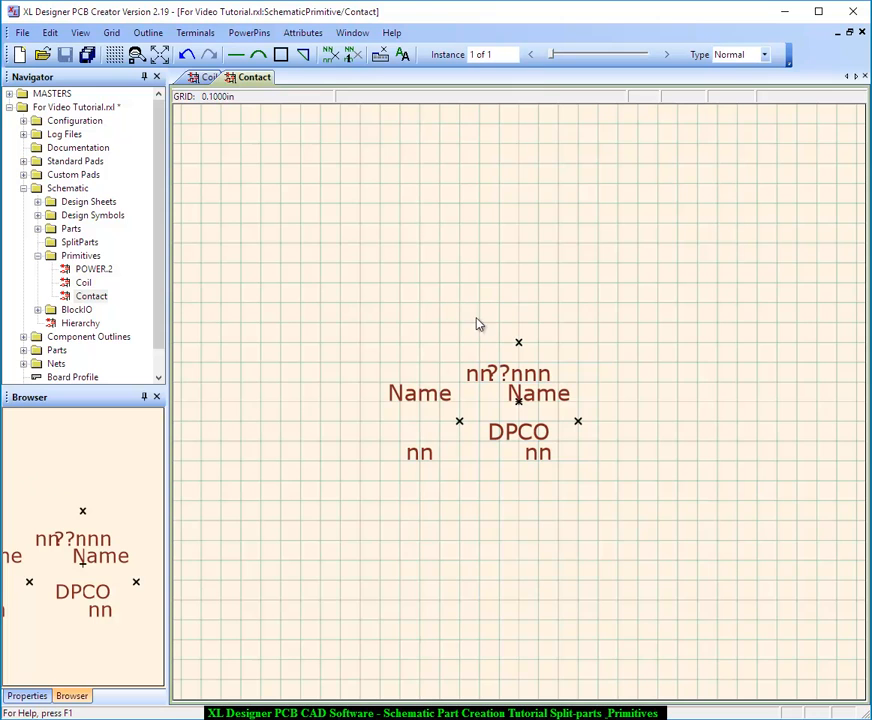
{"action": "left_click", "coordinate": [401, 395]}
{"action": "left_click", "coordinate": [566, 398]}
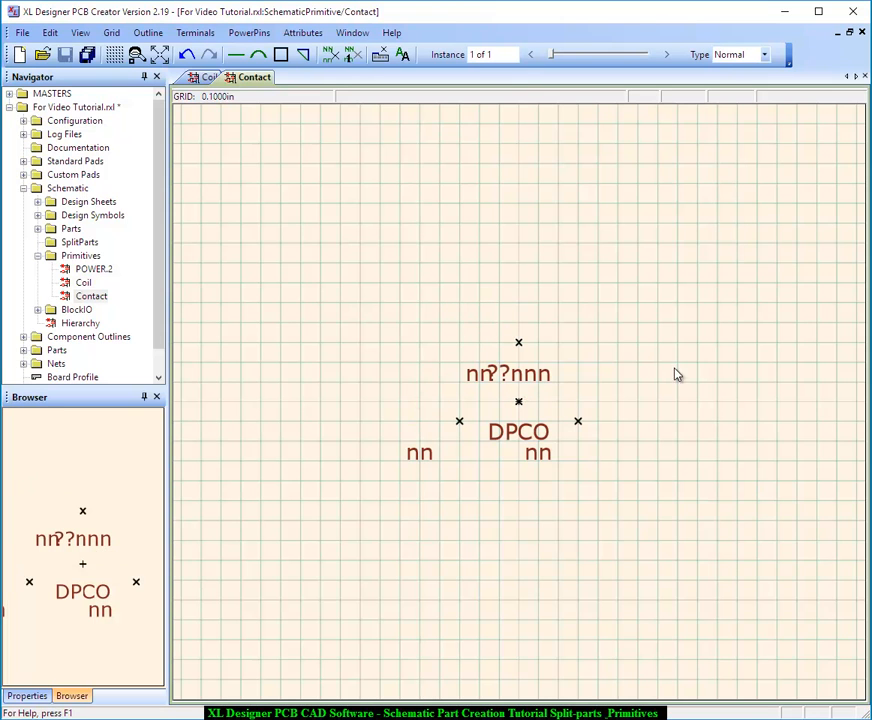
Move the ??nnn ident and DPCO value right of the datum and place each nn pin label just above its terminal
{"action": "left_click", "coordinate": [403, 55]}
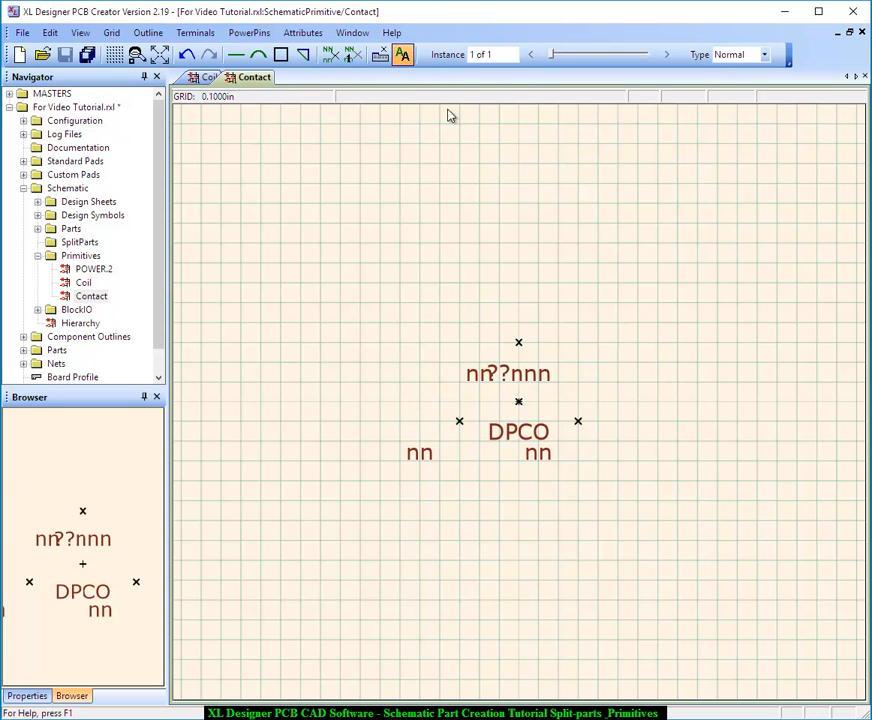
{"action": "left_click_drag", "start_coordinate": [533, 369], "coordinate": [580, 364]}
{"action": "left_click_drag", "start_coordinate": [542, 436], "coordinate": [580, 389]}
{"action": "left_click_drag", "start_coordinate": [481, 376], "coordinate": [543, 328]}
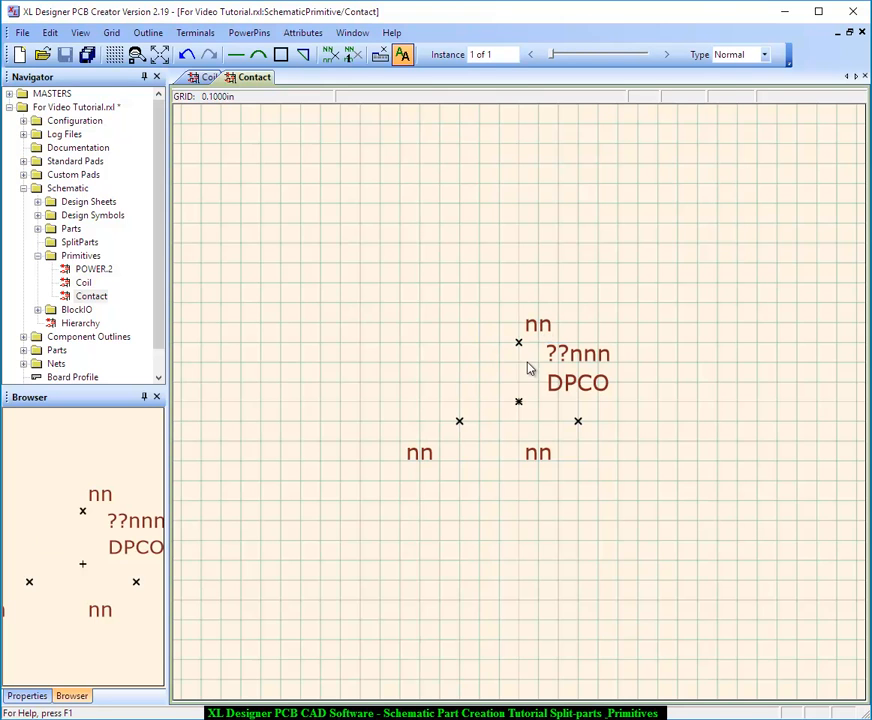
{"action": "left_click_drag", "start_coordinate": [428, 452], "coordinate": [452, 408]}
{"action": "left_click_drag", "start_coordinate": [538, 454], "coordinate": [582, 408]}
Draw the moving contact as a line from the upper terminal two grid squares straight down, then diagonally to the lower left
{"action": "left_click", "coordinate": [148, 32]}
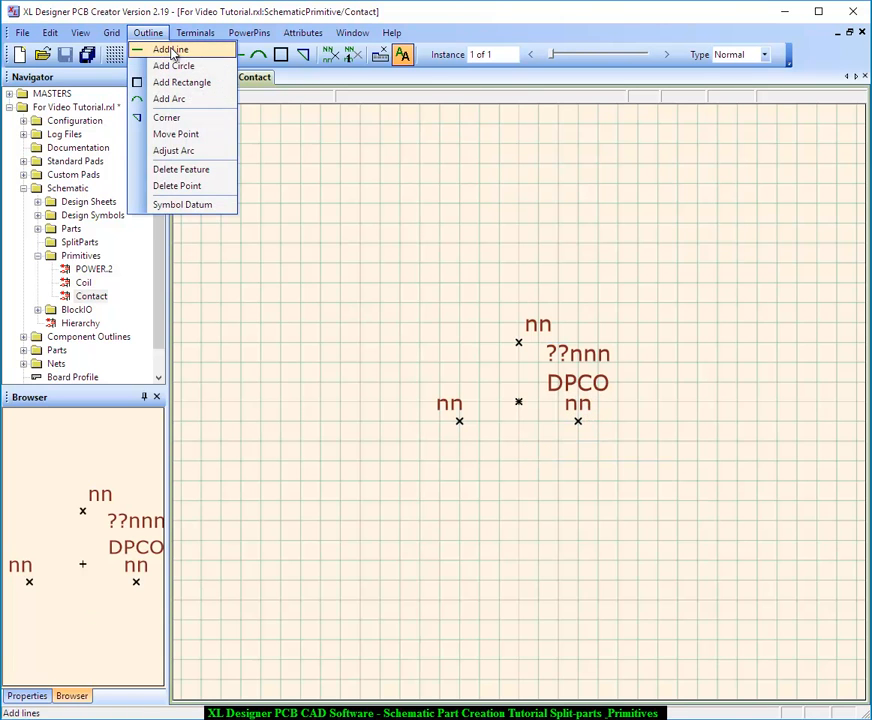
{"action": "left_click", "coordinate": [160, 52]}
{"action": "left_click", "coordinate": [519, 343]}
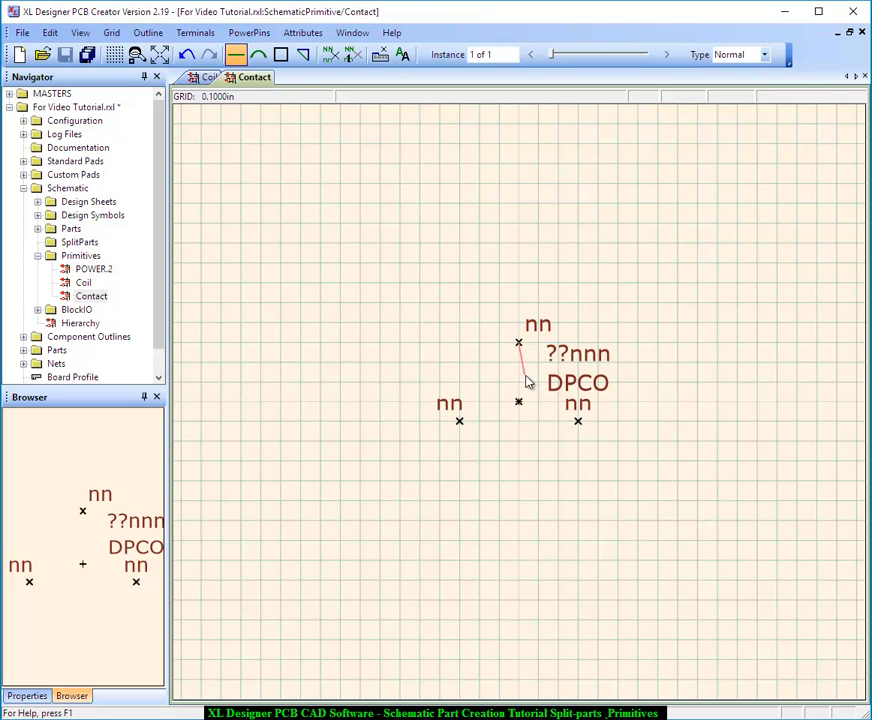
{"action": "left_click", "coordinate": [519, 386]}
{"action": "left_click", "coordinate": [490, 455]}
{"action": "right_click", "coordinate": [551, 447]}
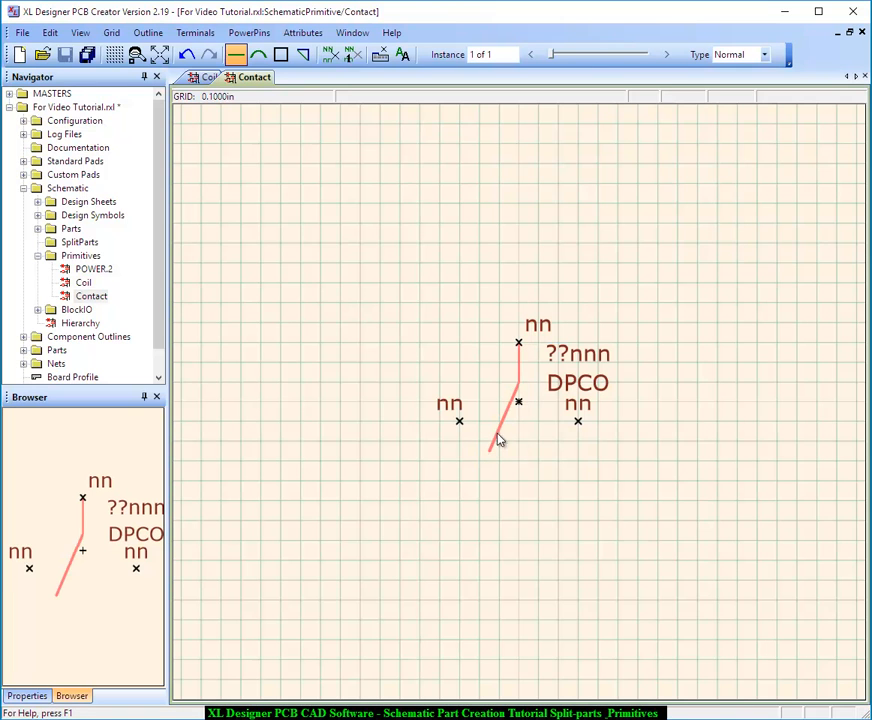
Draw a horizontal line about two grid squares long inward from each of the two lower terminals
{"action": "left_click", "coordinate": [460, 422]}
{"action": "left_click", "coordinate": [503, 422]}
{"action": "right_click", "coordinate": [506, 428]}
{"action": "left_click", "coordinate": [579, 421]}
{"action": "left_click", "coordinate": [540, 423]}
{"action": "right_click", "coordinate": [567, 424]}
Draw arrowheads on the inner ends of both horizontal contact lines, pointing toward the moving contact
{"action": "scroll", "coordinate": [518, 421], "scroll_direction": "up", "scroll_amount": 1}
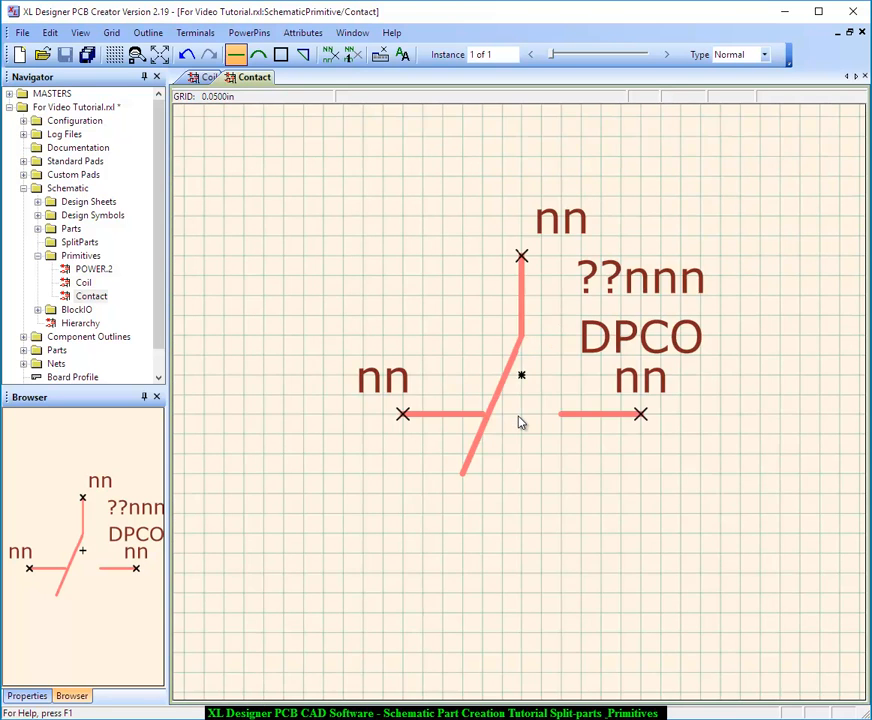
{"action": "scroll", "coordinate": [520, 420], "scroll_direction": "up", "scroll_amount": 1}
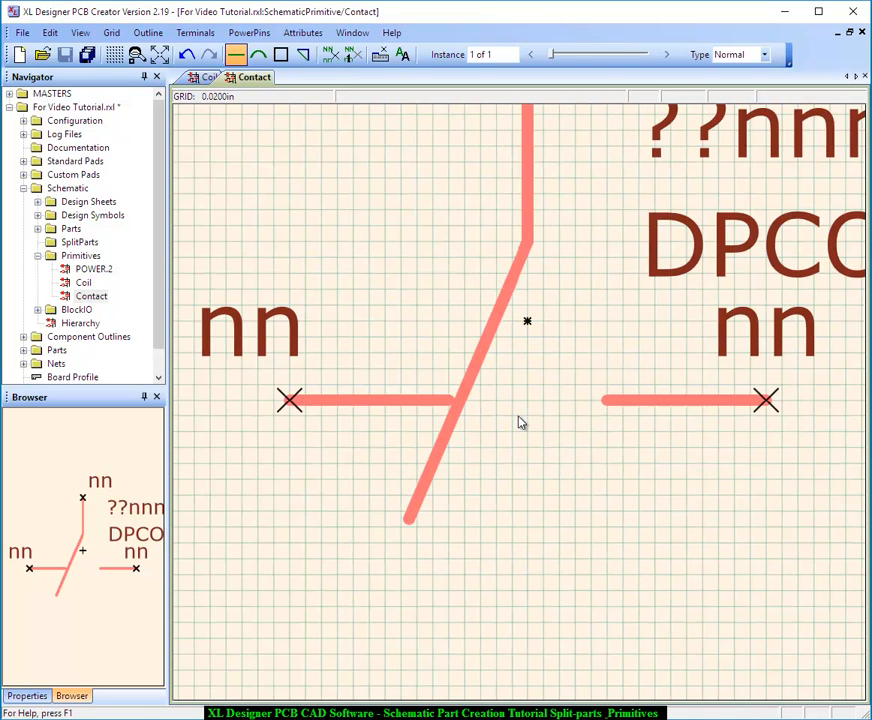
{"action": "left_click", "coordinate": [418, 371]}
{"action": "left_click", "coordinate": [457, 399]}
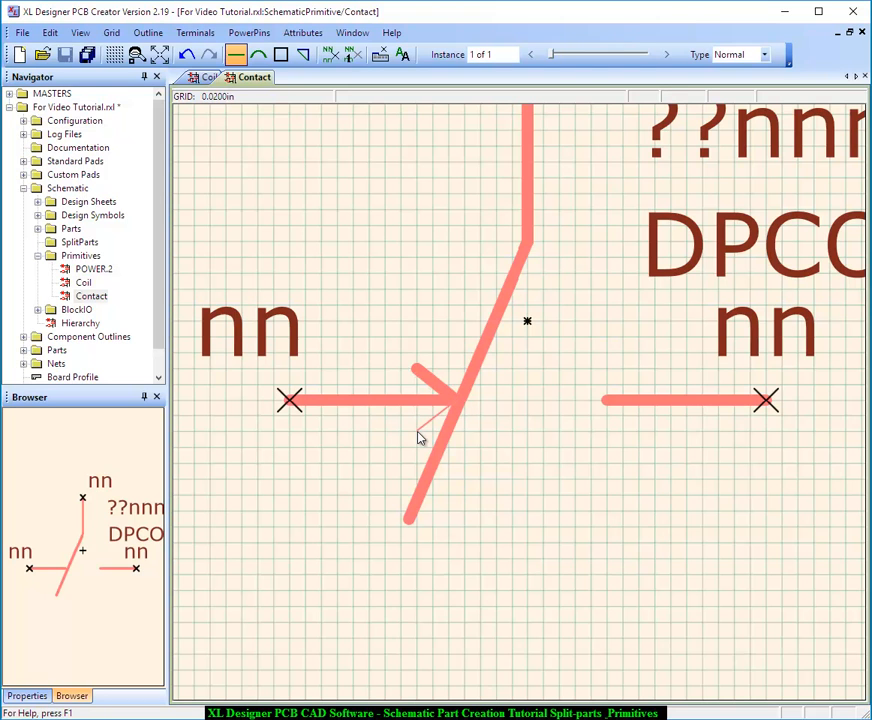
{"action": "left_click", "coordinate": [655, 370]}
{"action": "left_click", "coordinate": [605, 401]}
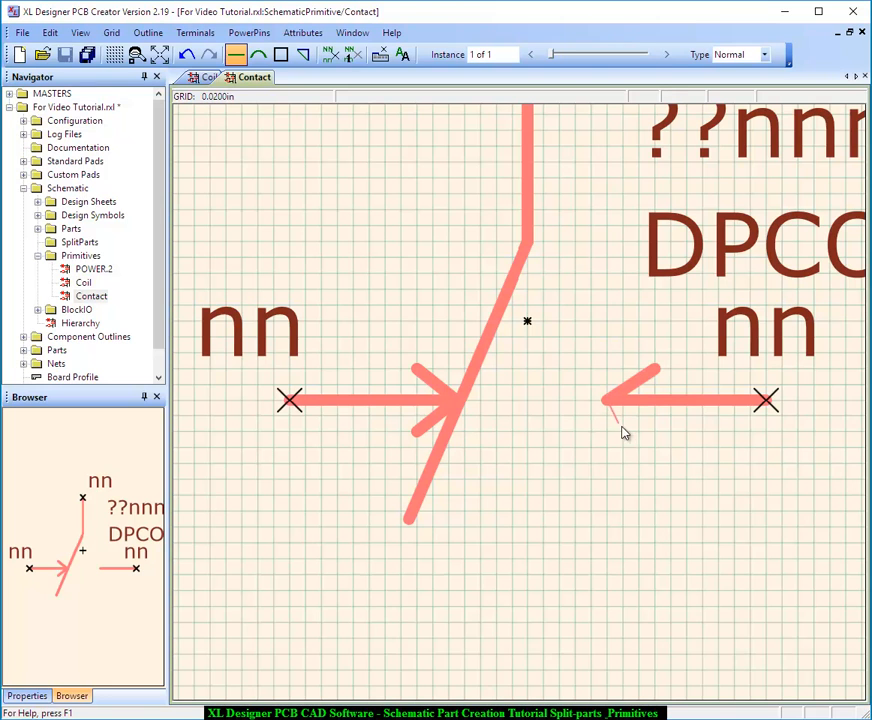
{"action": "left_click", "coordinate": [657, 433]}
{"action": "key", "text": "Escape"}
Move the ??nnn ident to the left of the vertical contact line and the DPCO value to its right
{"action": "scroll", "coordinate": [541, 402], "scroll_direction": "down", "scroll_amount": 1}
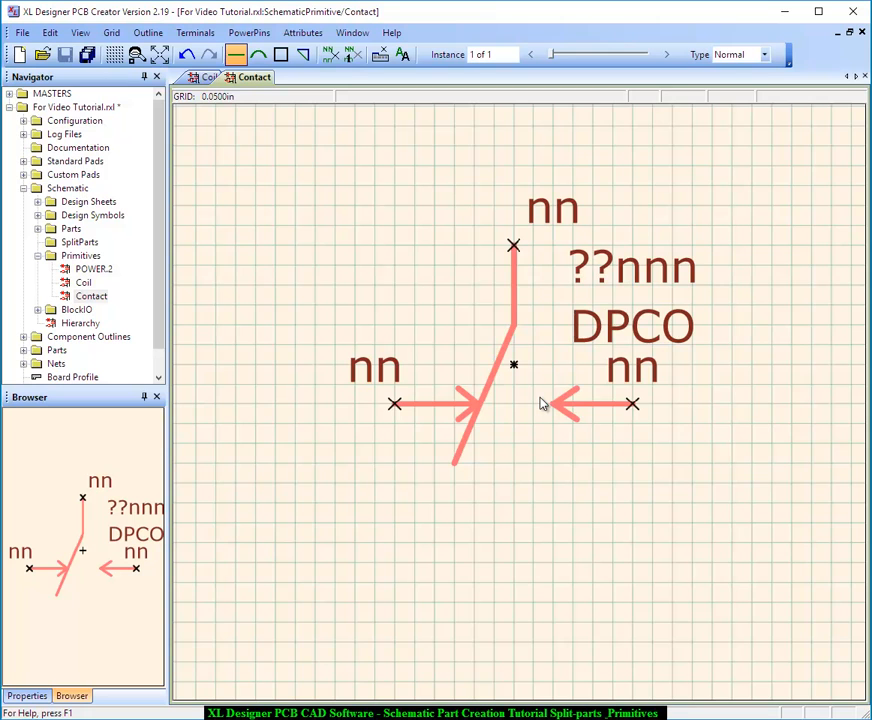
{"action": "scroll", "coordinate": [540, 403], "scroll_direction": "down", "scroll_amount": 1}
{"action": "left_click", "coordinate": [402, 54]}
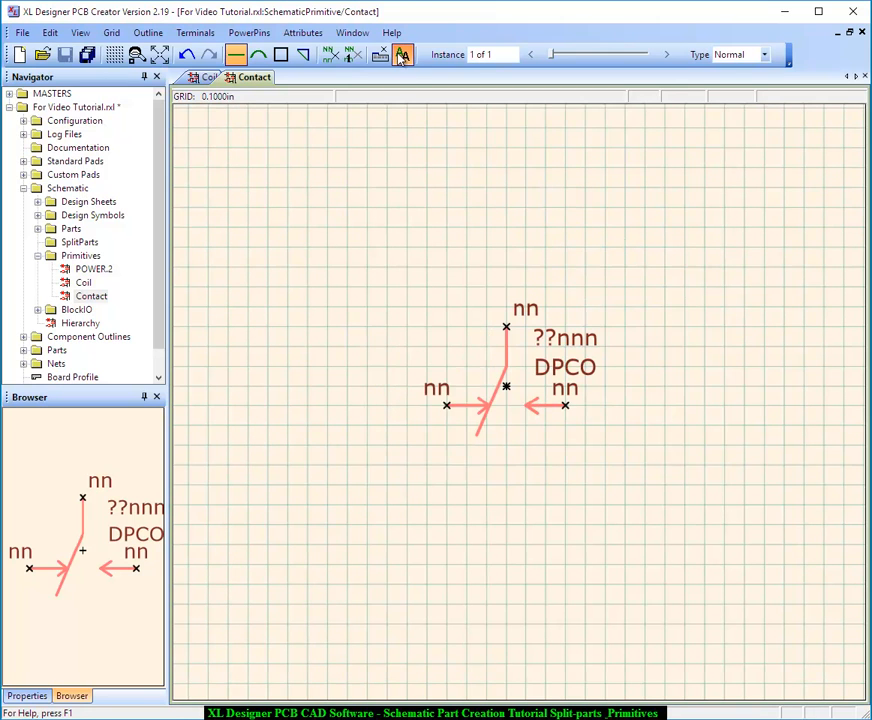
{"action": "left_click_drag", "start_coordinate": [572, 347], "coordinate": [463, 347]}
{"action": "left_click_drag", "start_coordinate": [565, 372], "coordinate": [556, 346]}
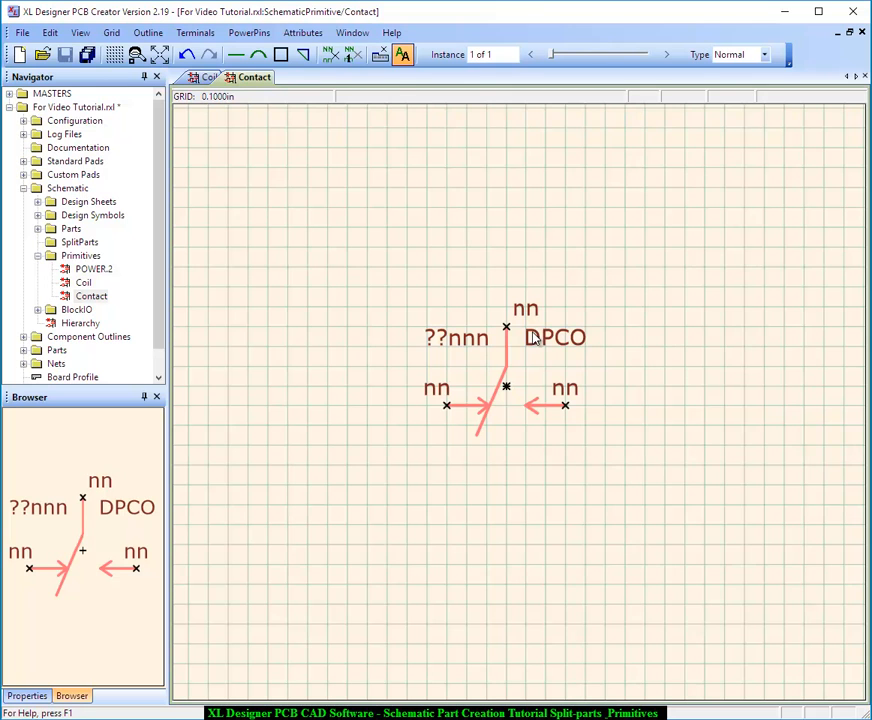
Set the logic type of the contact's upper terminal to IO pin
{"action": "left_click", "coordinate": [303, 32]}
{"action": "left_click", "coordinate": [311, 64]}
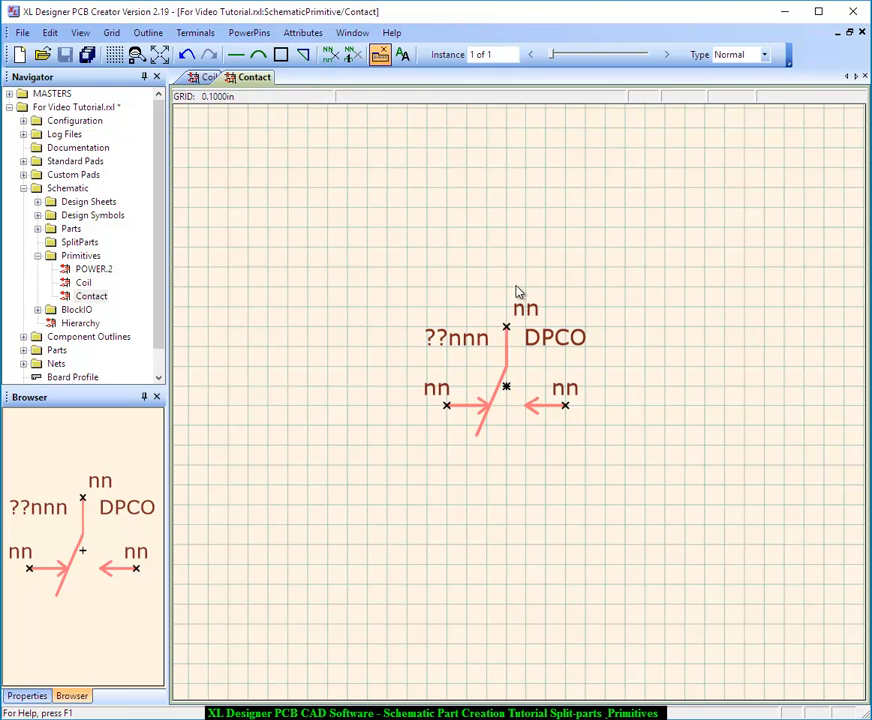
{"action": "left_click", "coordinate": [507, 331]}
{"action": "double_click", "coordinate": [398, 376]}
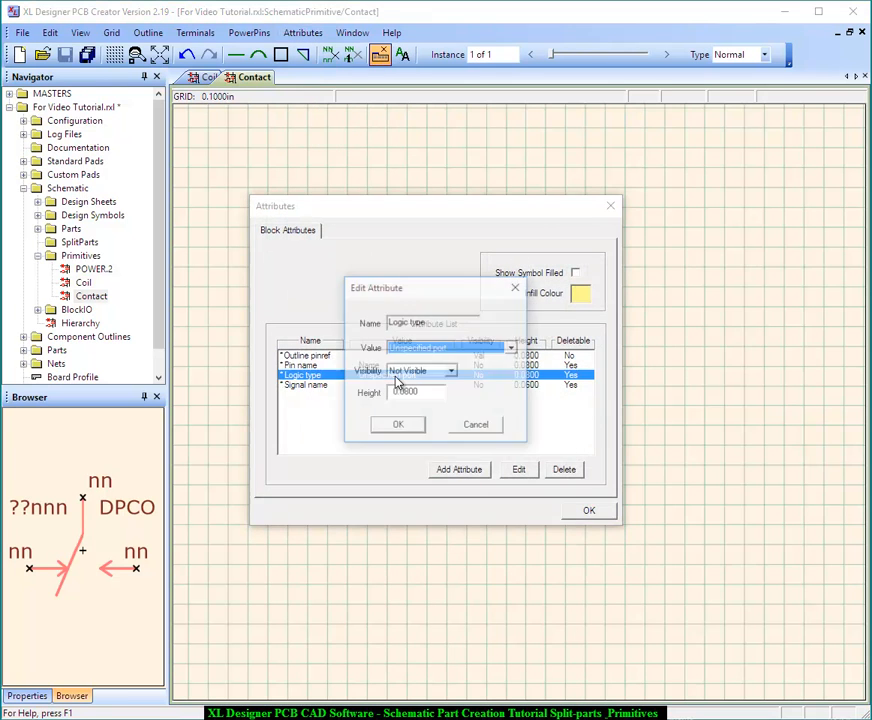
{"action": "left_click", "coordinate": [403, 349]}
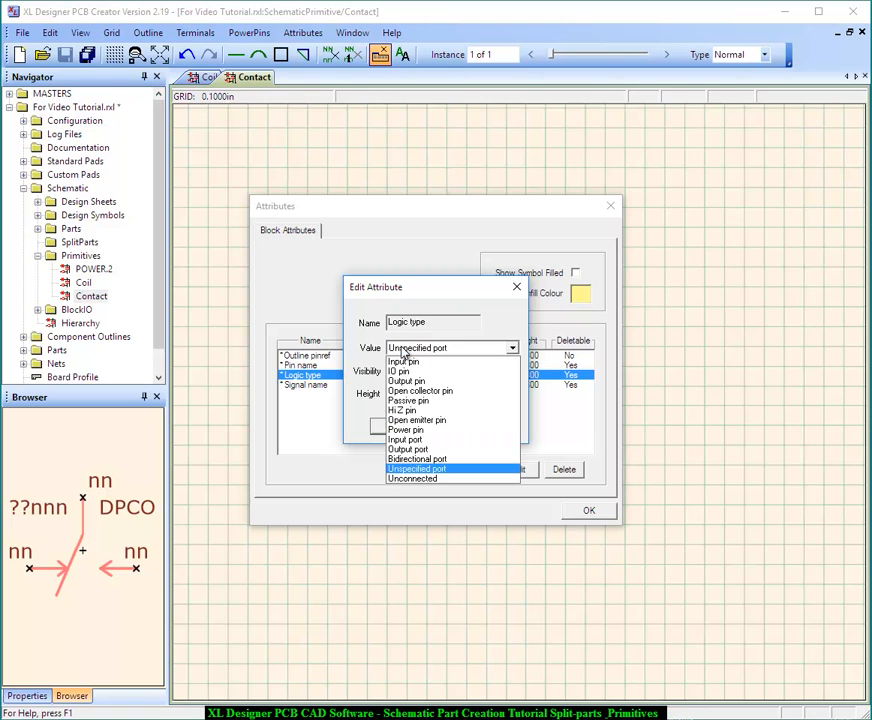
{"action": "left_click", "coordinate": [401, 372]}
{"action": "left_click", "coordinate": [399, 426]}
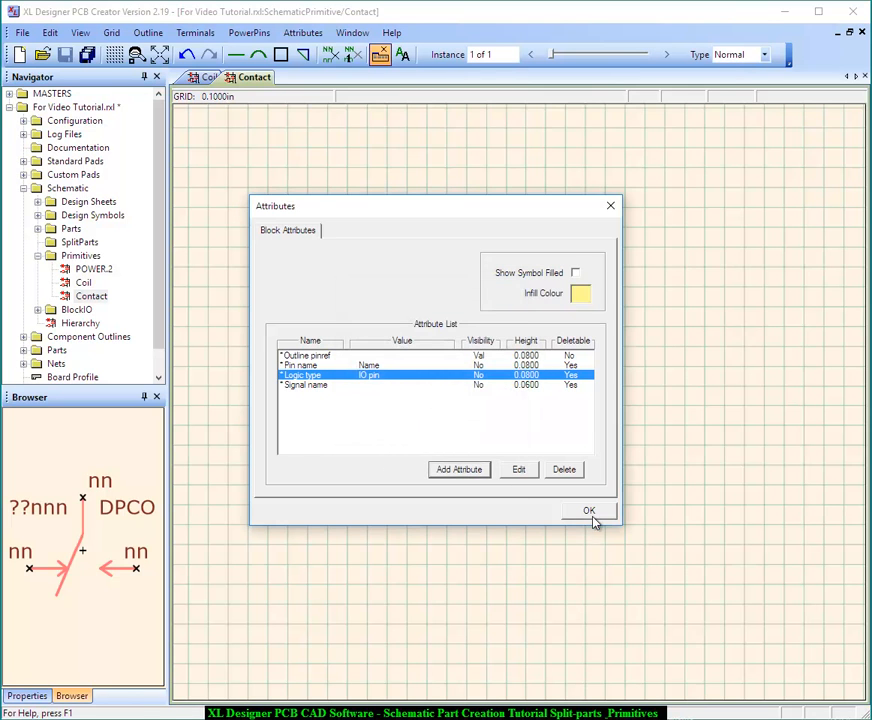
{"action": "left_click", "coordinate": [589, 512]}
Set the logic type of the contact's lower left terminal to IO pin
{"action": "left_click", "coordinate": [448, 407]}
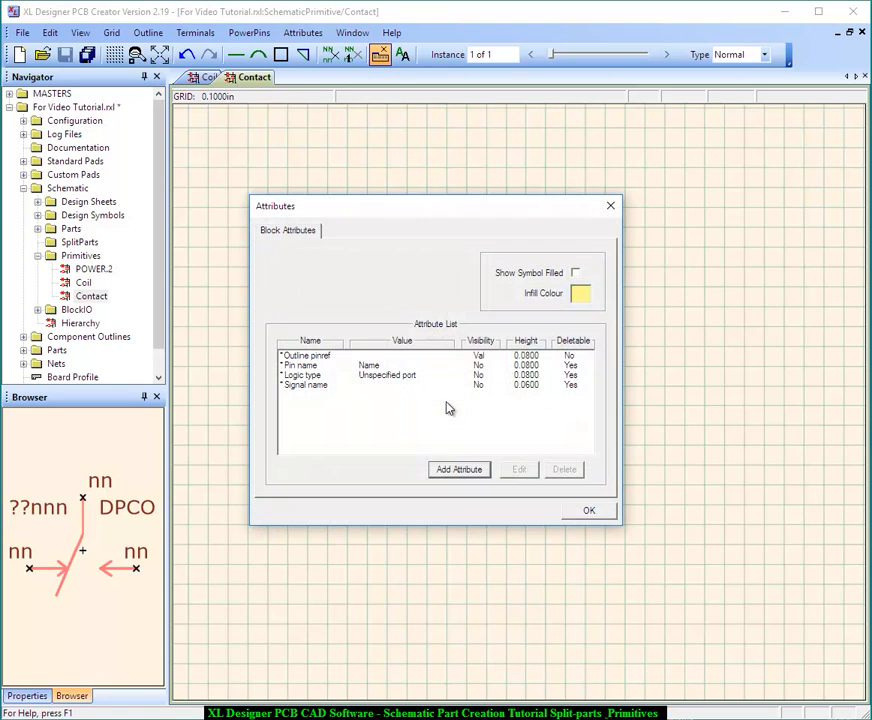
{"action": "double_click", "coordinate": [430, 377]}
{"action": "left_click", "coordinate": [424, 350]}
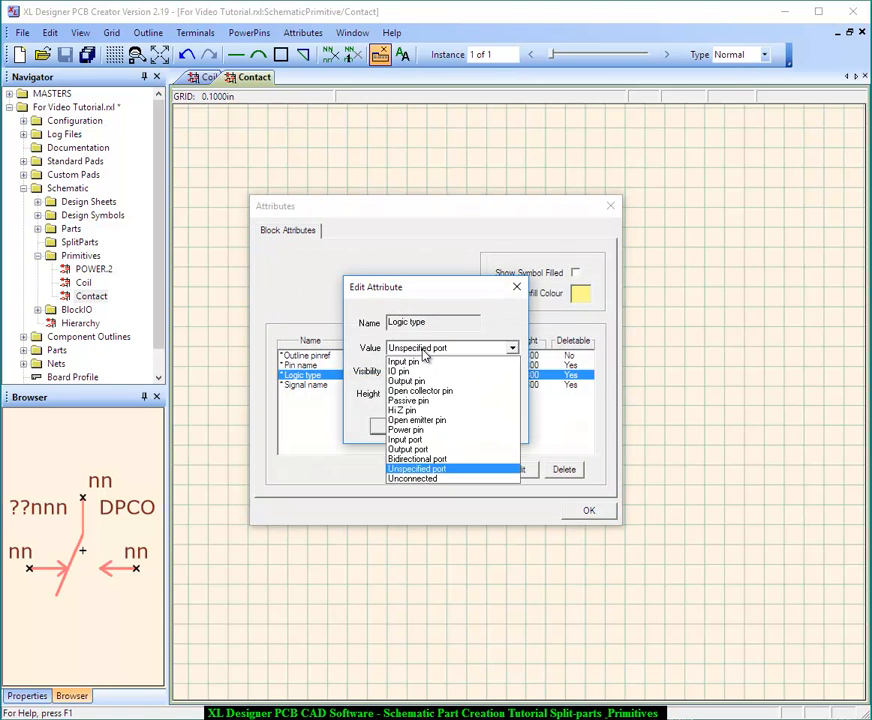
{"action": "left_click", "coordinate": [405, 371]}
{"action": "left_click", "coordinate": [405, 426]}
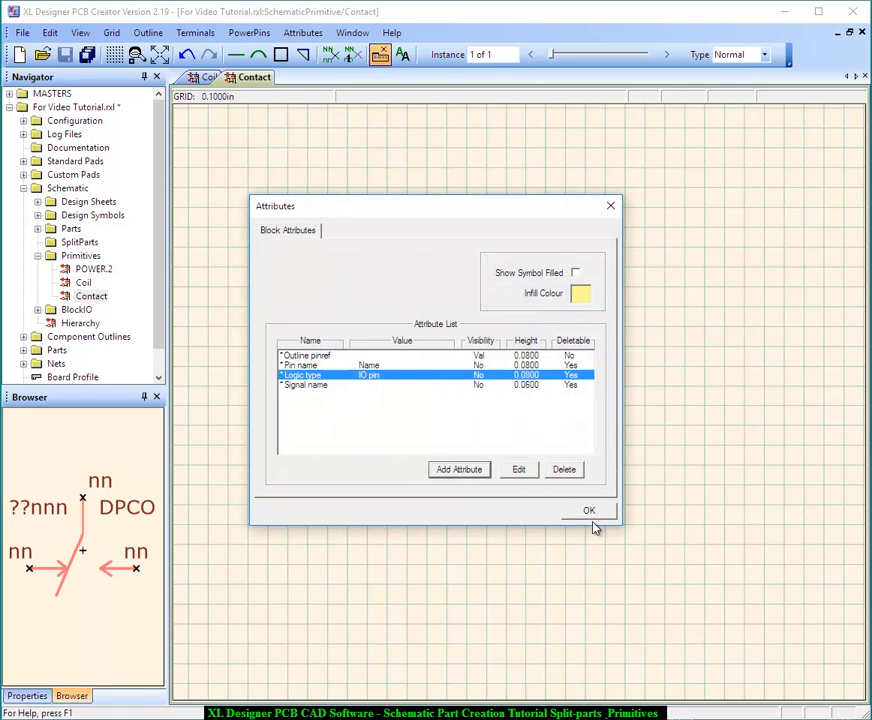
{"action": "left_click", "coordinate": [589, 511]}
Set the logic type of the contact's lower right terminal to IO pin
{"action": "left_click", "coordinate": [567, 408]}
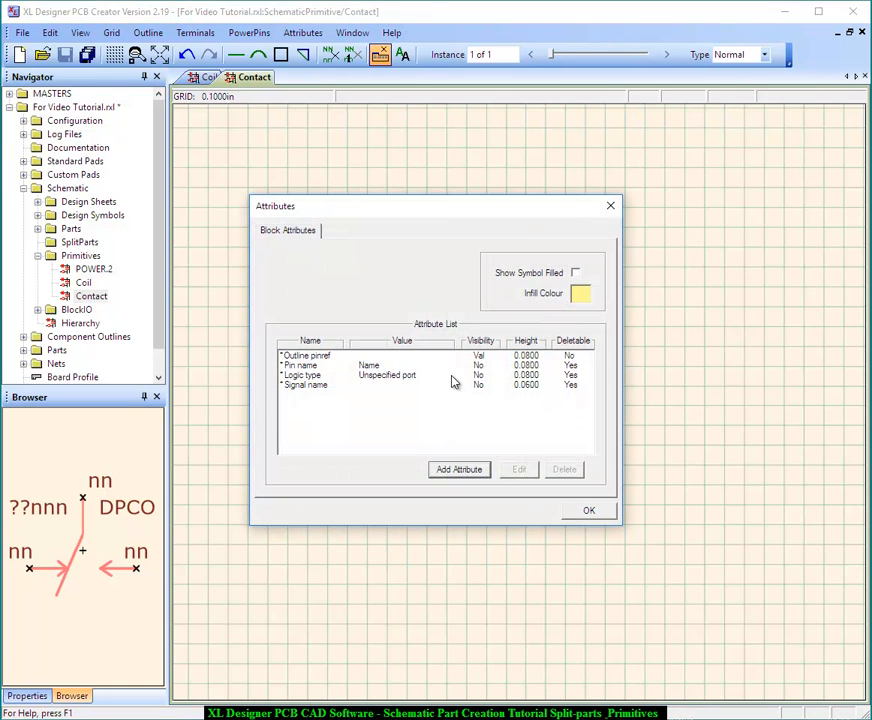
{"action": "double_click", "coordinate": [395, 380]}
{"action": "left_click", "coordinate": [403, 352]}
{"action": "left_click", "coordinate": [405, 371]}
{"action": "left_click", "coordinate": [589, 511]}
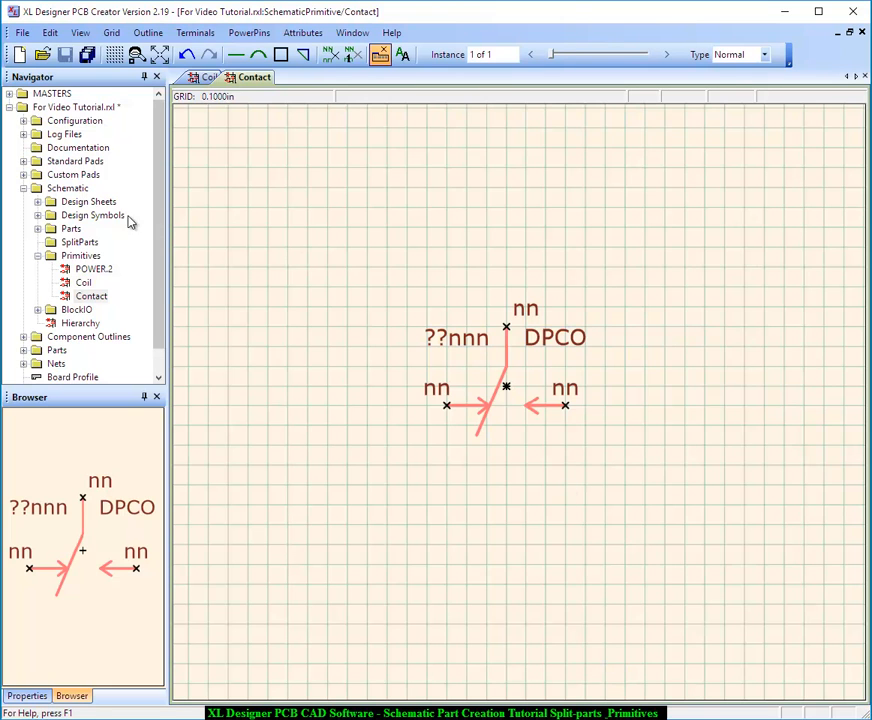
Create a new schematic split part named MYRELAY and open it for editing
{"action": "right_click", "coordinate": [80, 245]}
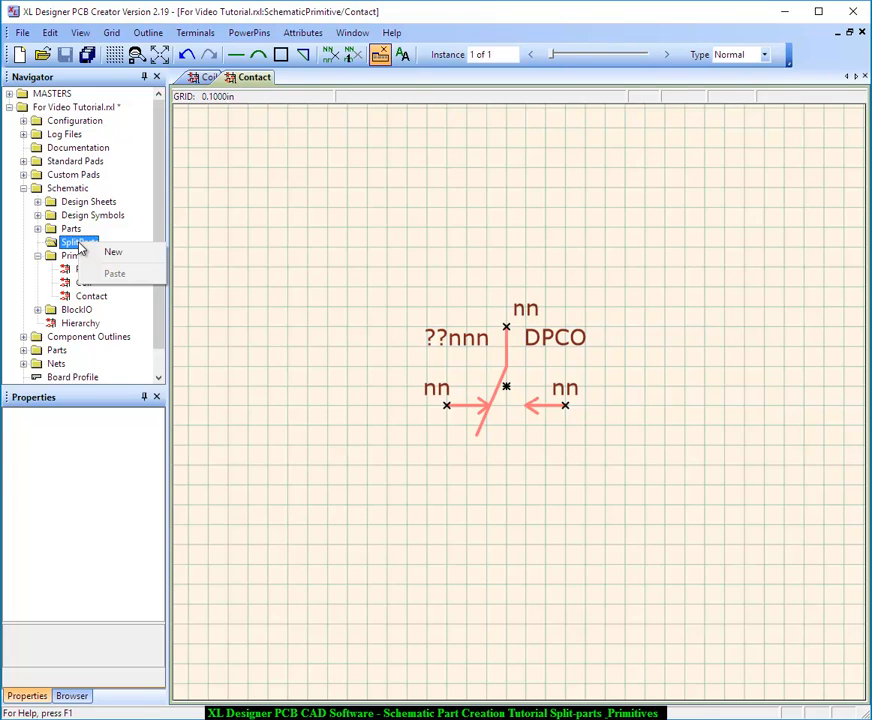
{"action": "left_click", "coordinate": [112, 253]}
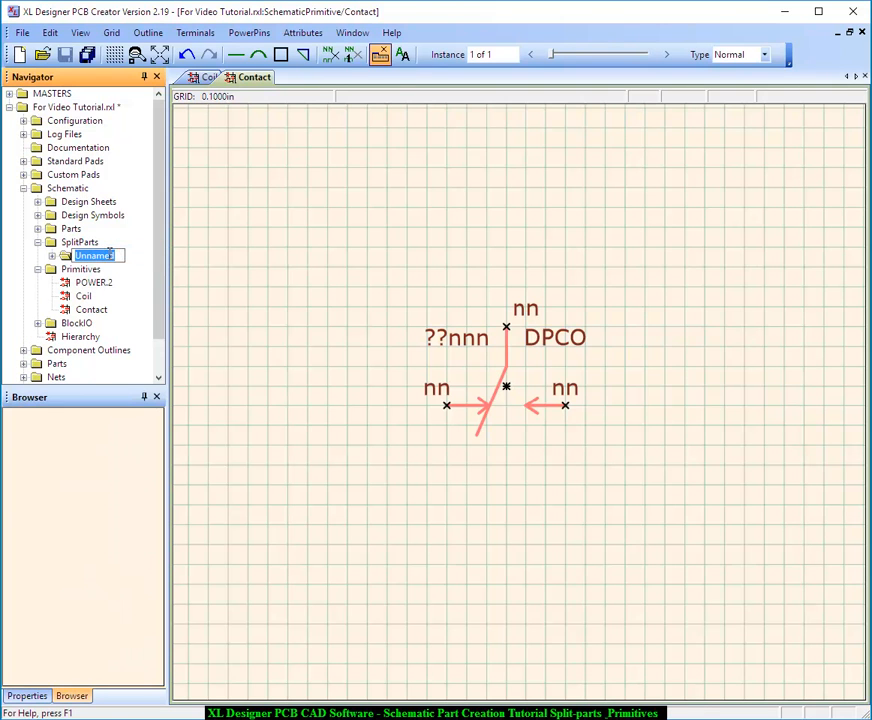
{"action": "type", "text": "MYRELAY"}
{"action": "key", "text": "Return"}
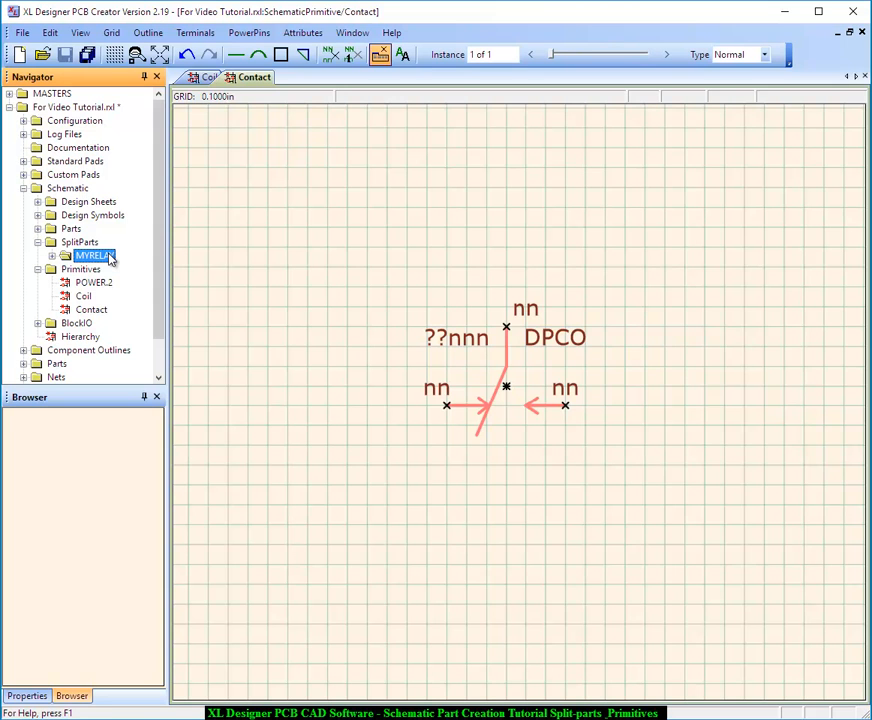
{"action": "double_click", "coordinate": [110, 257]}
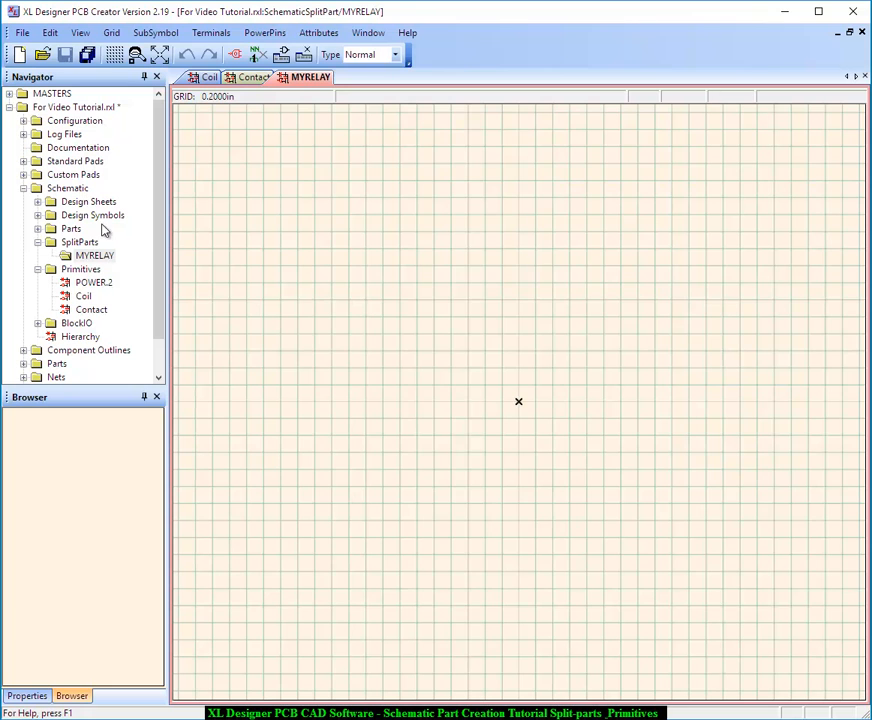
Set the Prefix attribute of the MYRELAY symbol to RL
{"action": "left_click", "coordinate": [327, 35]}
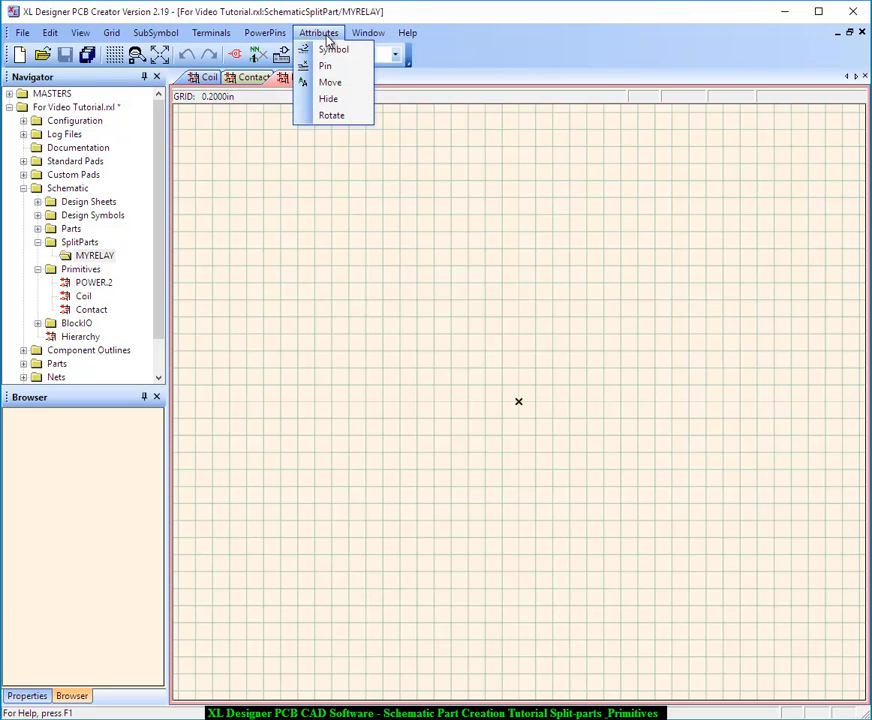
{"action": "left_click", "coordinate": [322, 52]}
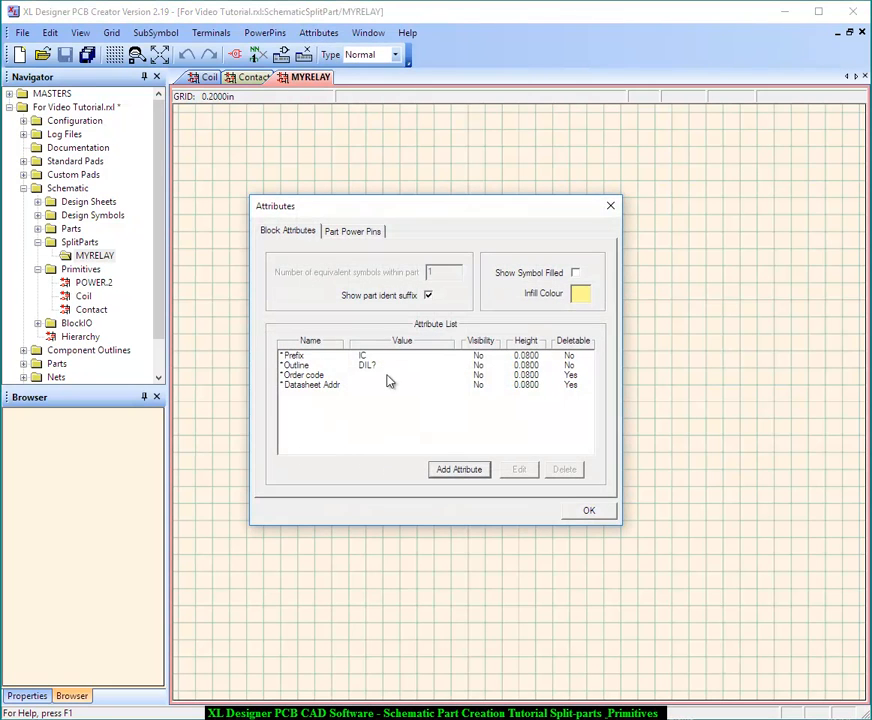
{"action": "double_click", "coordinate": [370, 357]}
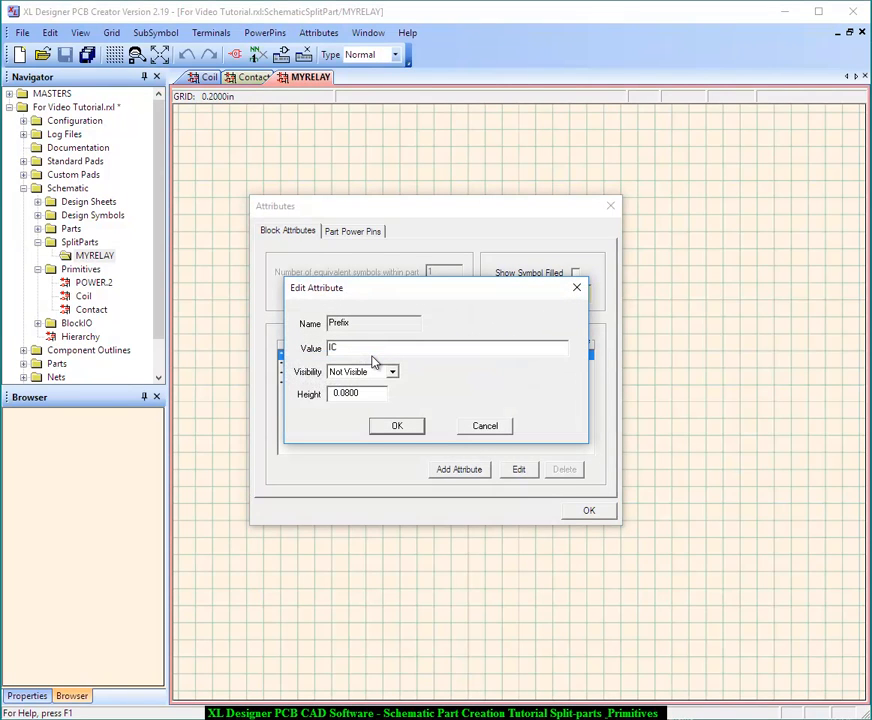
{"action": "type", "text": "RL"}
{"action": "key", "text": "Delete"}
{"action": "key", "text": "Delete"}
{"action": "left_click", "coordinate": [383, 424]}
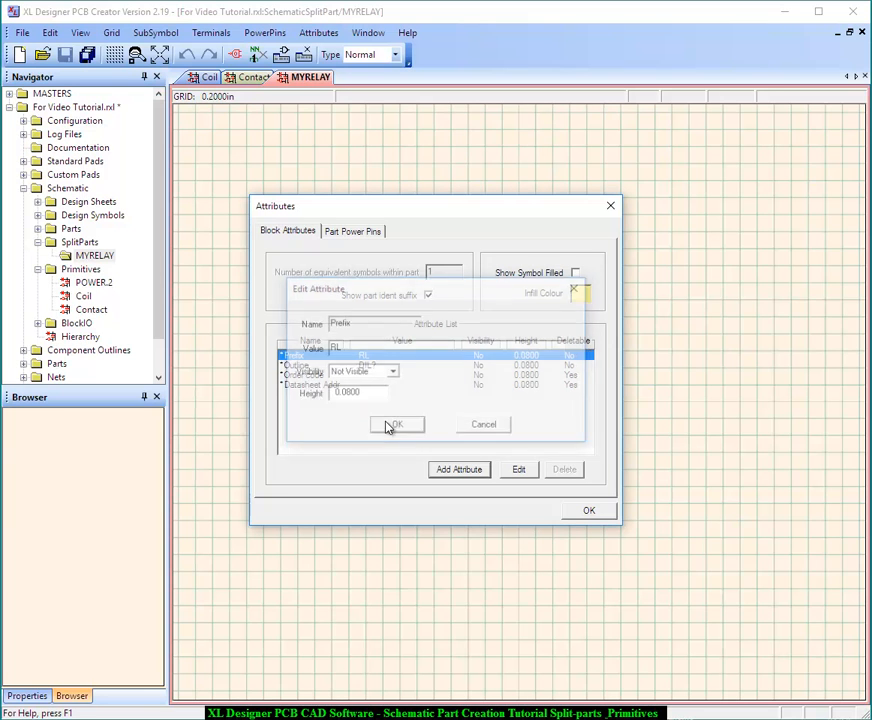
Set the Outline attribute of the MYRELAY symbol to DIL8
{"action": "double_click", "coordinate": [367, 367]}
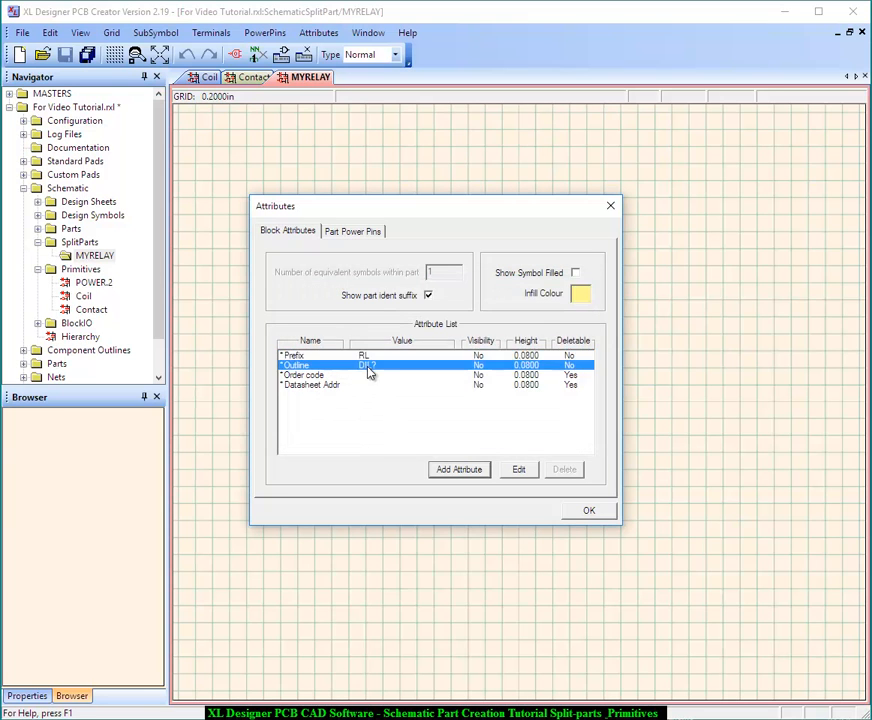
{"action": "left_click", "coordinate": [367, 349]}
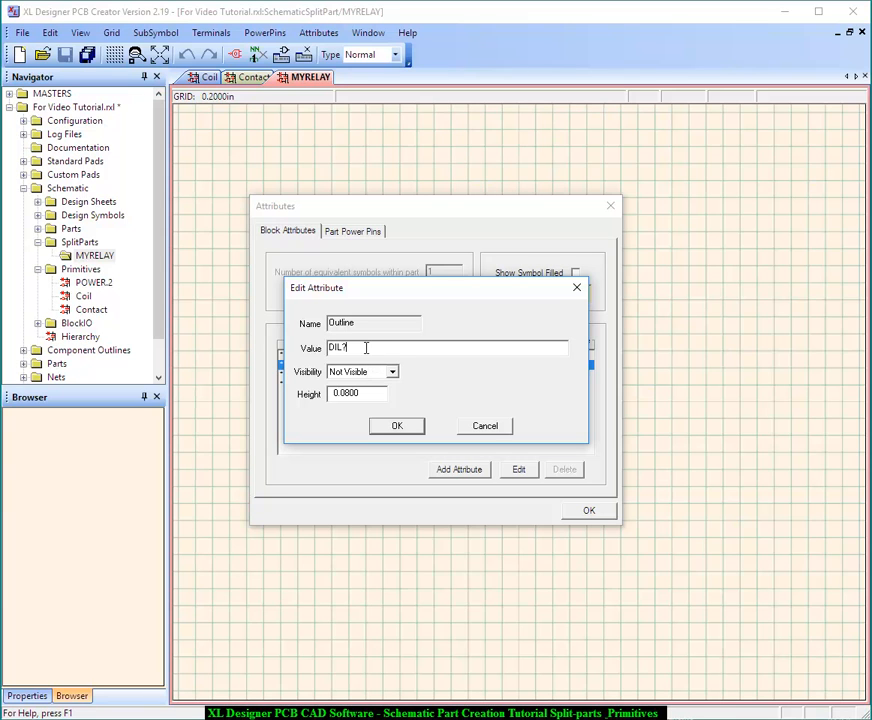
{"action": "key", "text": "BackSpace"}
{"action": "type", "text": "8"}
{"action": "left_click", "coordinate": [382, 430]}
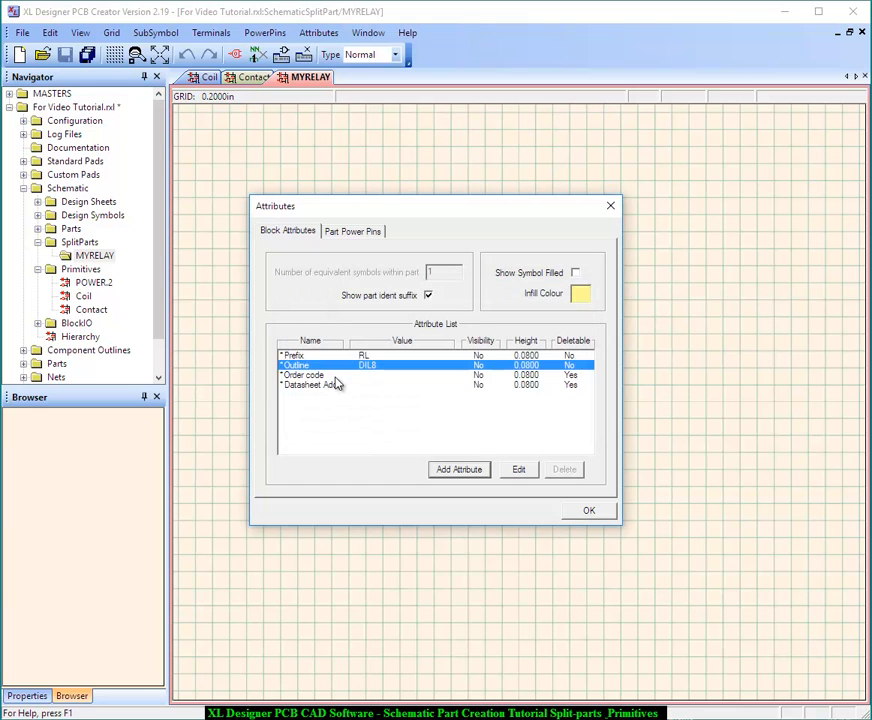
Set the Order code attribute to STX4643 and accept the symbol attributes
{"action": "double_click", "coordinate": [334, 375]}
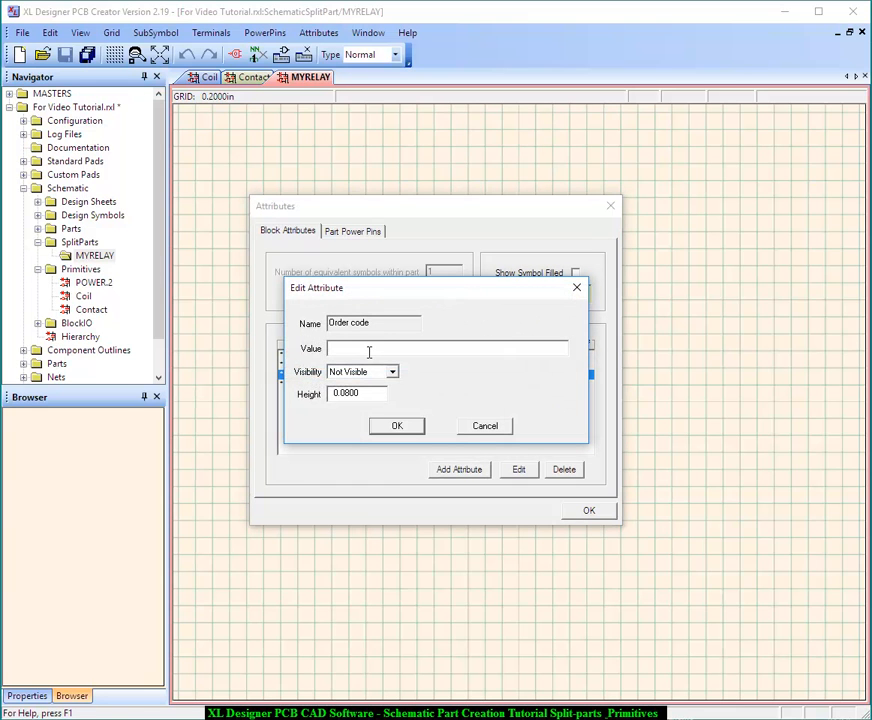
{"action": "type", "text": "STX4643"}
{"action": "key", "text": "Return"}
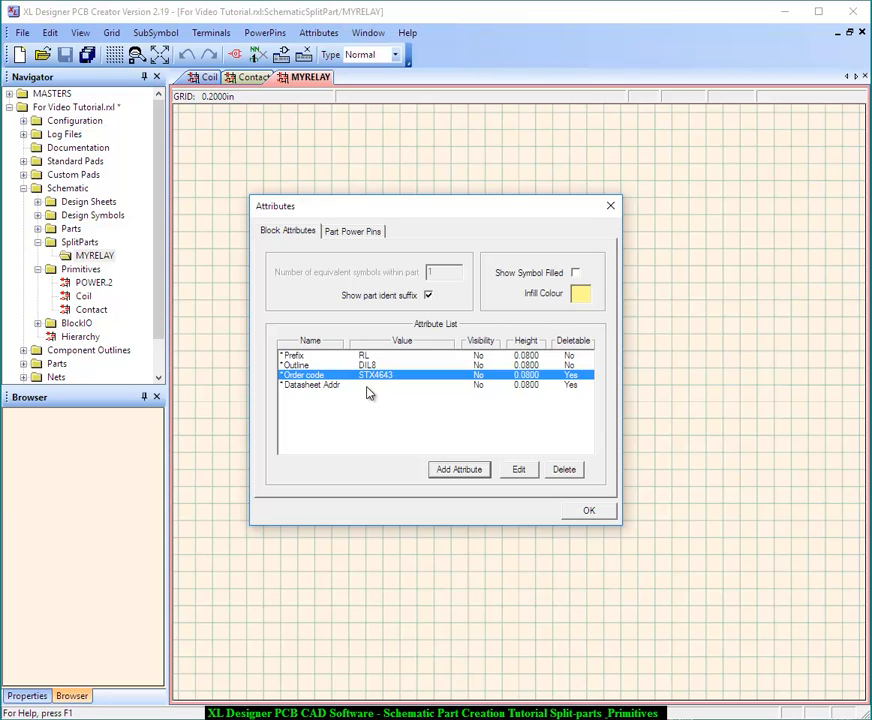
{"action": "left_click", "coordinate": [590, 511]}
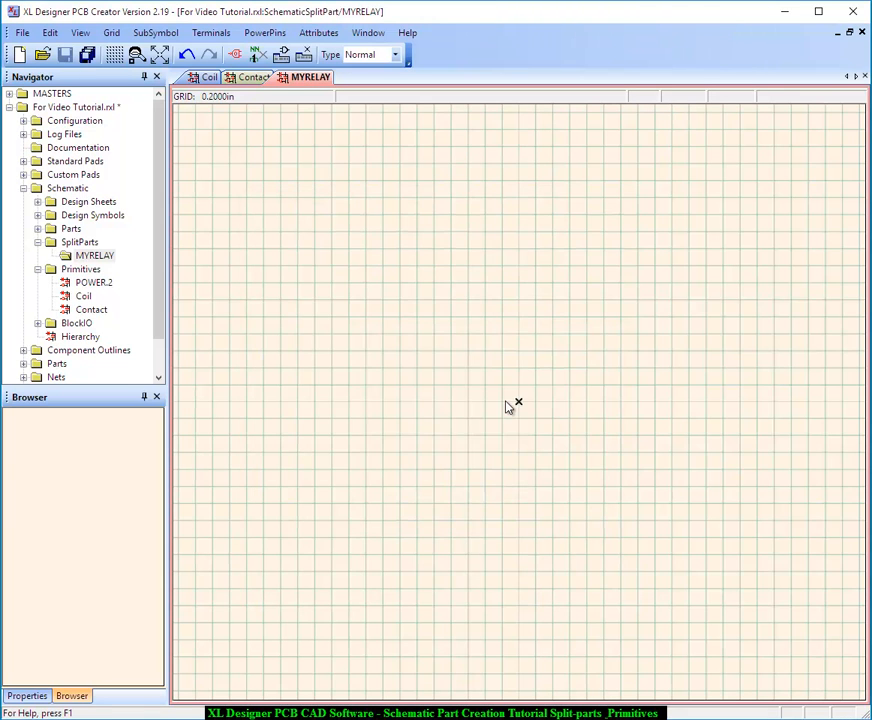
Place the Coil primitive as a subsymbol to the upper left of the MYRELAY origin
{"action": "left_click", "coordinate": [163, 35]}
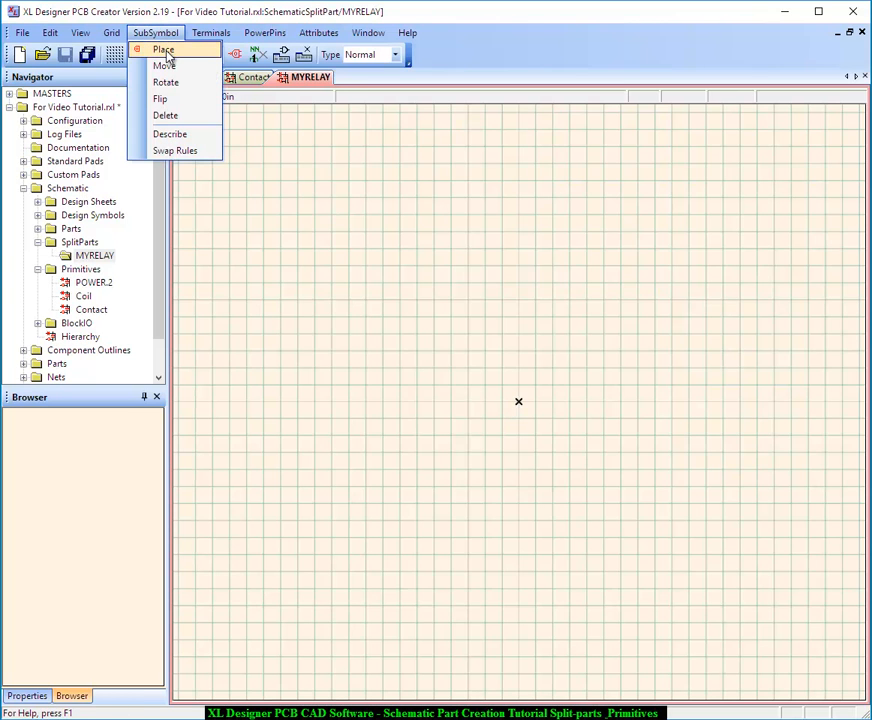
{"action": "left_click", "coordinate": [164, 51]}
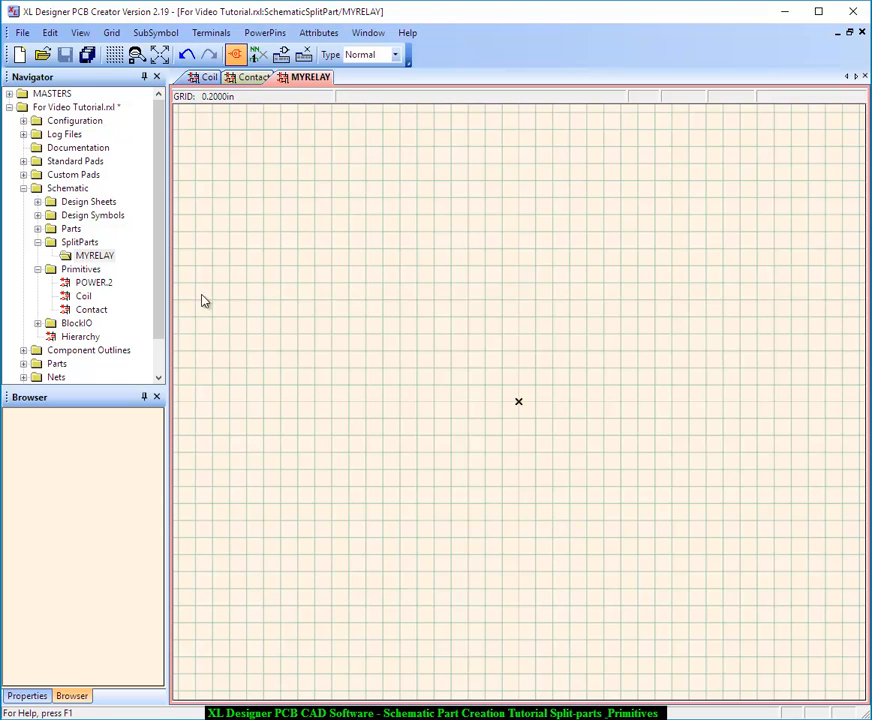
{"action": "left_click", "coordinate": [84, 297]}
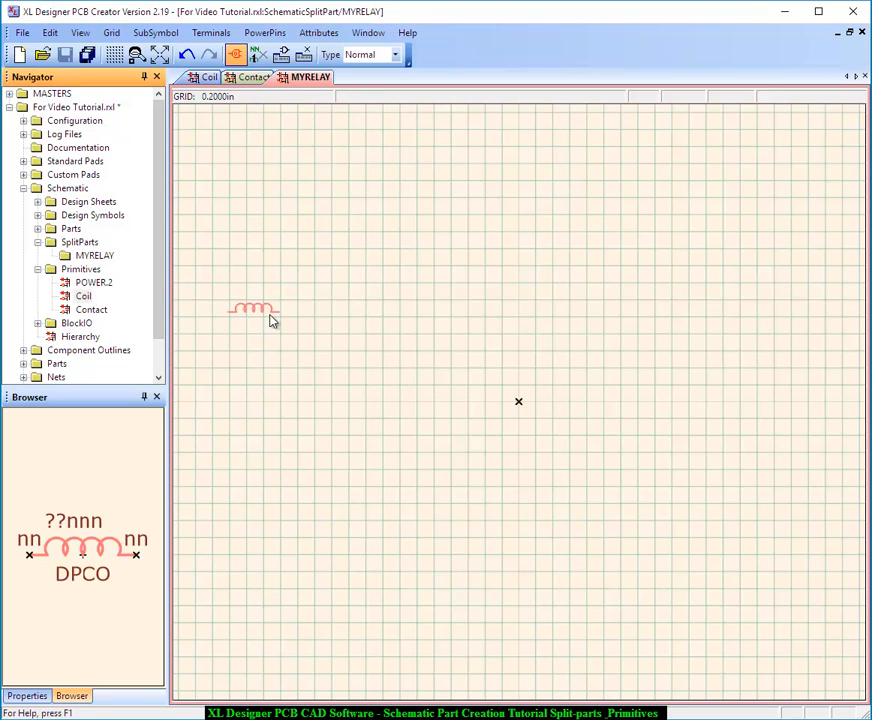
{"action": "left_click", "coordinate": [436, 340]}
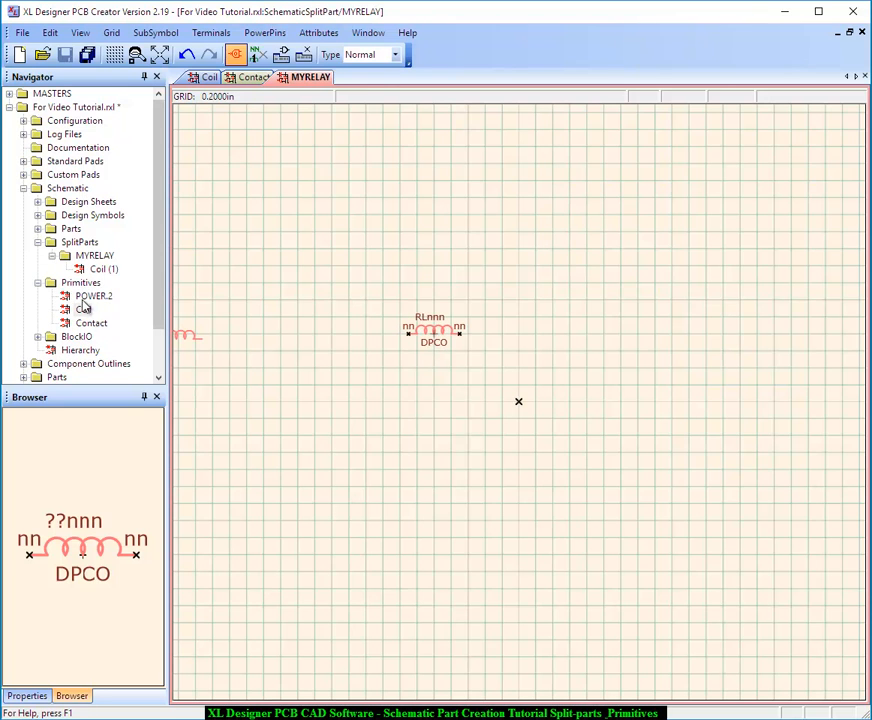
Place two Contact subsymbols, one to the right of the coil and one below it
{"action": "left_click", "coordinate": [94, 324]}
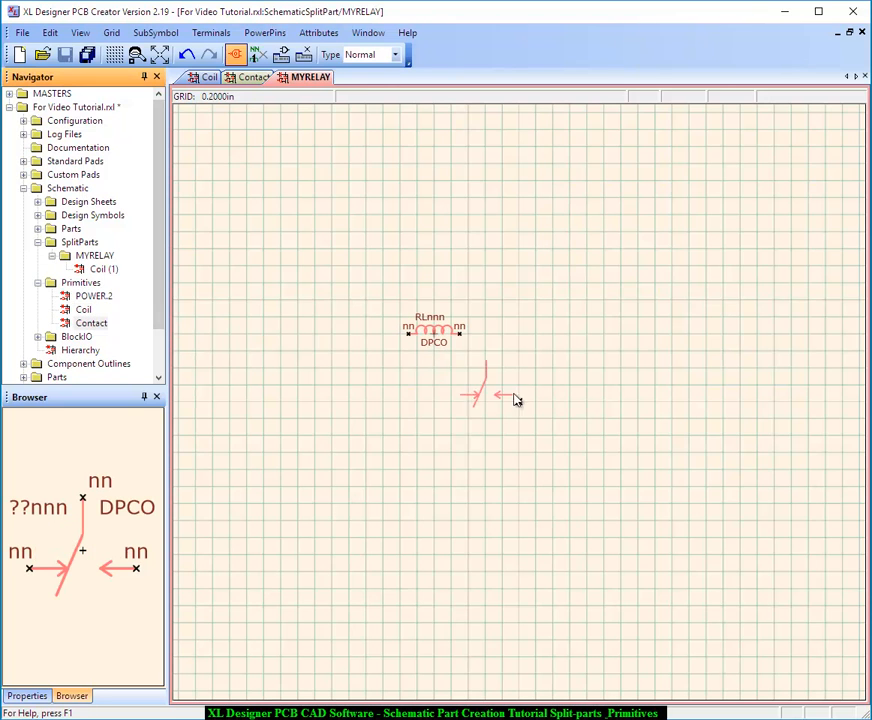
{"action": "left_click", "coordinate": [567, 344]}
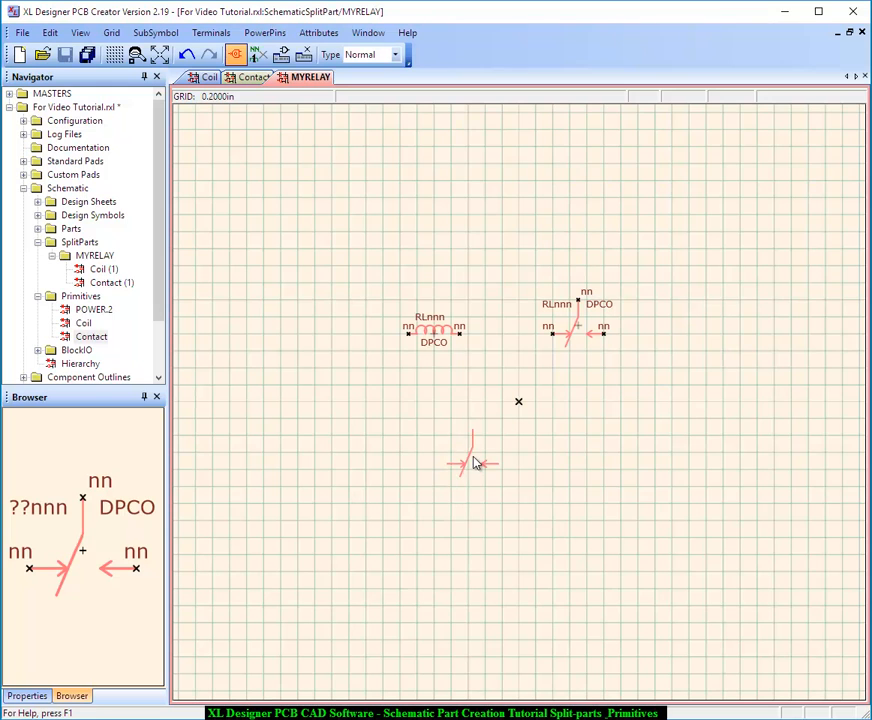
{"action": "left_click", "coordinate": [467, 470]}
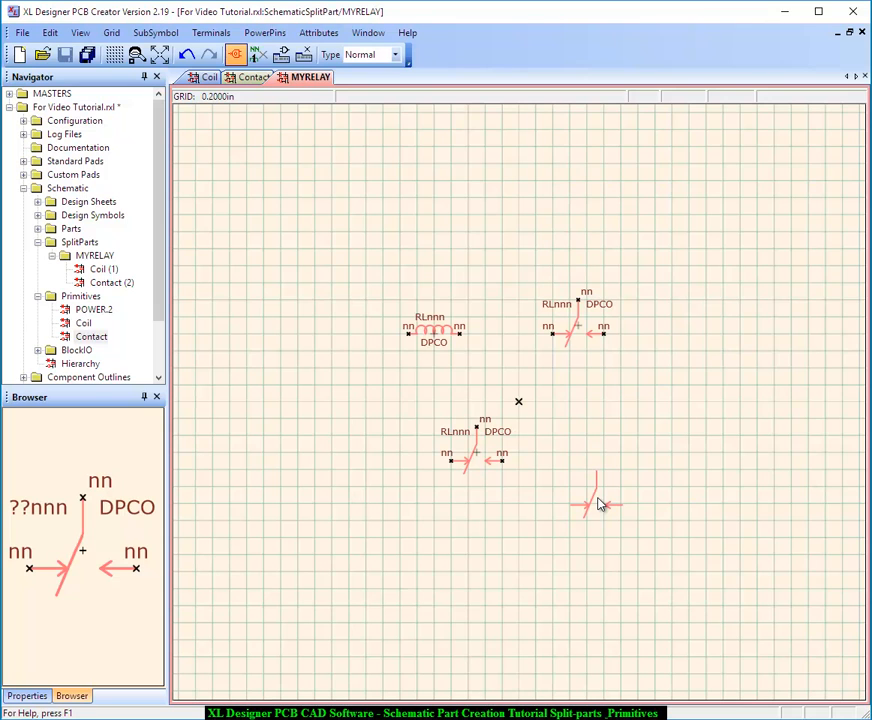
{"action": "key", "text": "Escape"}
Manually assign pin number 1 to the coil's left terminal and 2 to its right terminal, starting at 1 with increment 1
{"action": "left_click", "coordinate": [211, 32]}
{"action": "left_click", "coordinate": [240, 49]}
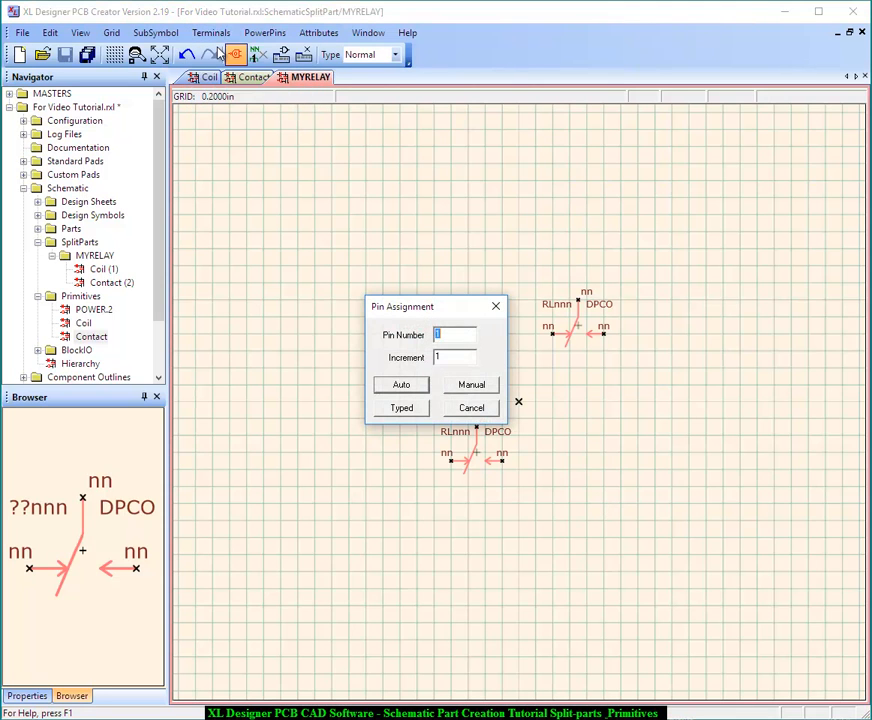
{"action": "left_click", "coordinate": [471, 386]}
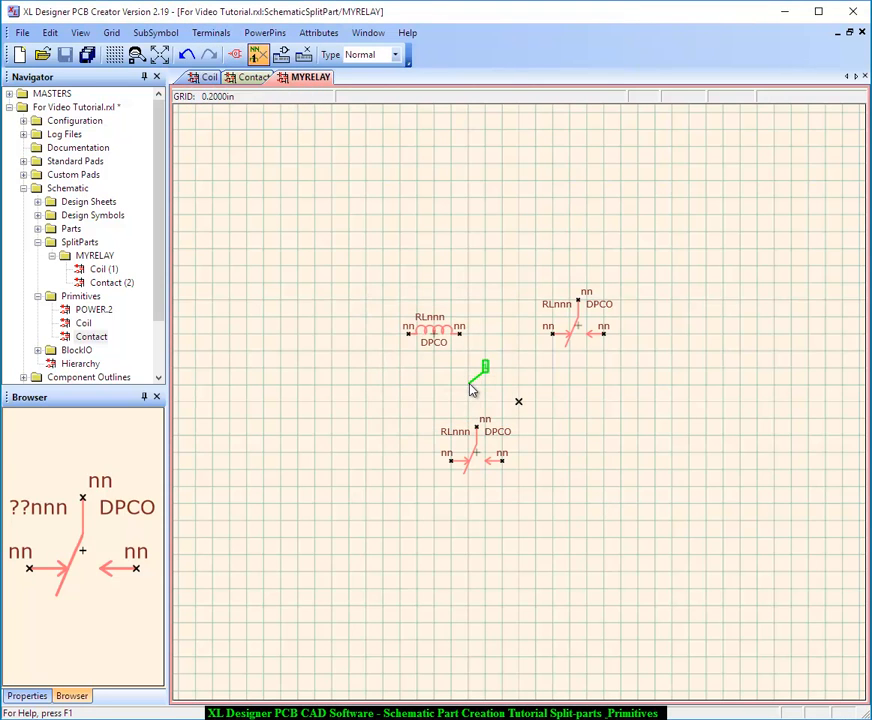
{"action": "left_click", "coordinate": [411, 336]}
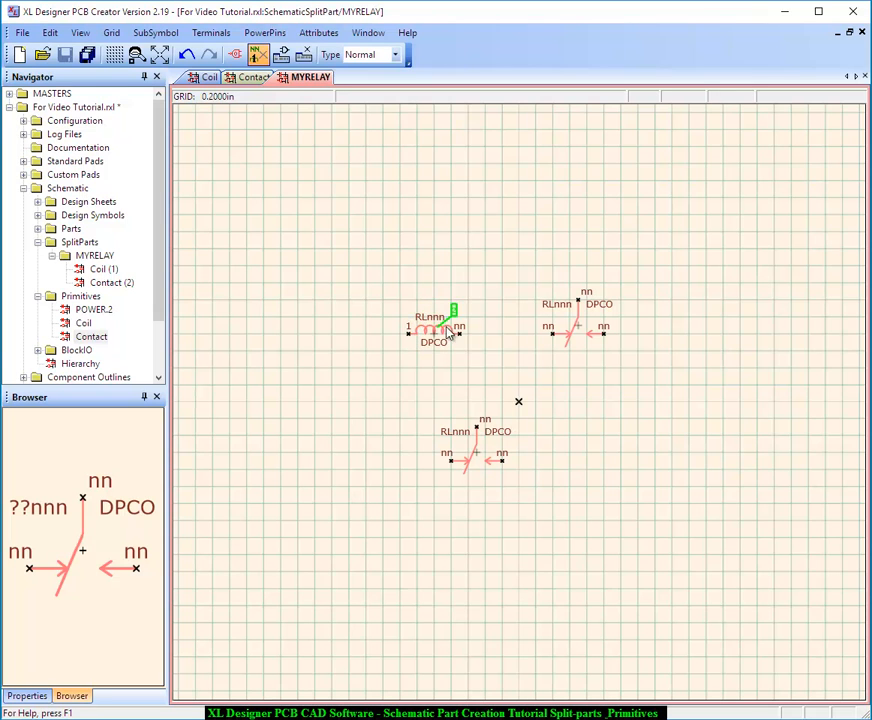
{"action": "left_click", "coordinate": [461, 336]}
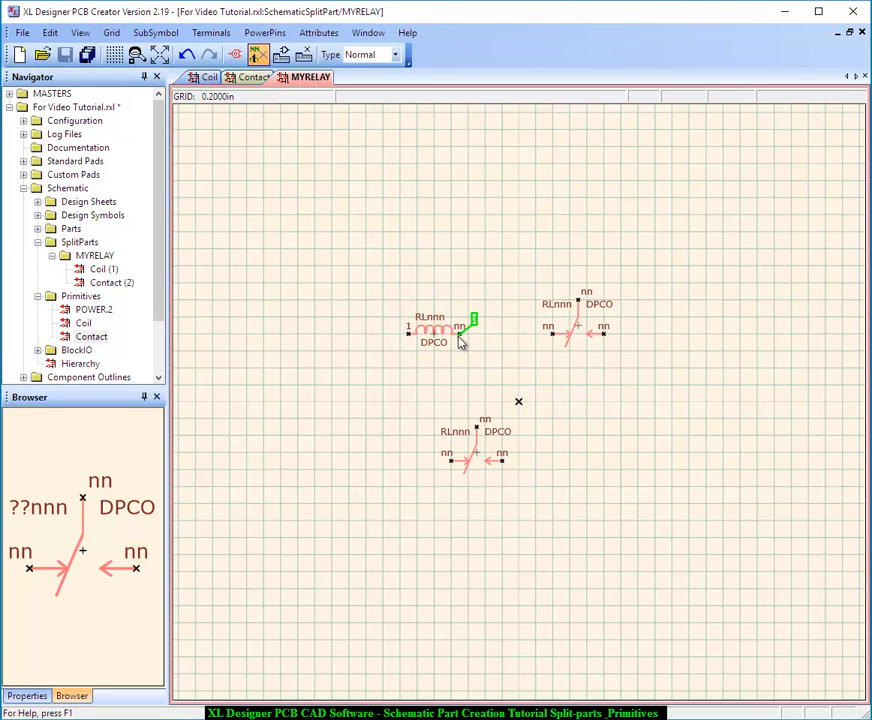
Assign pin numbers 3, 5 and 7 to the right contact and 4, 6 and 8 to the lower contact, alternating between matching terminals
{"action": "left_click", "coordinate": [564, 343]}
{"action": "left_click", "coordinate": [452, 462]}
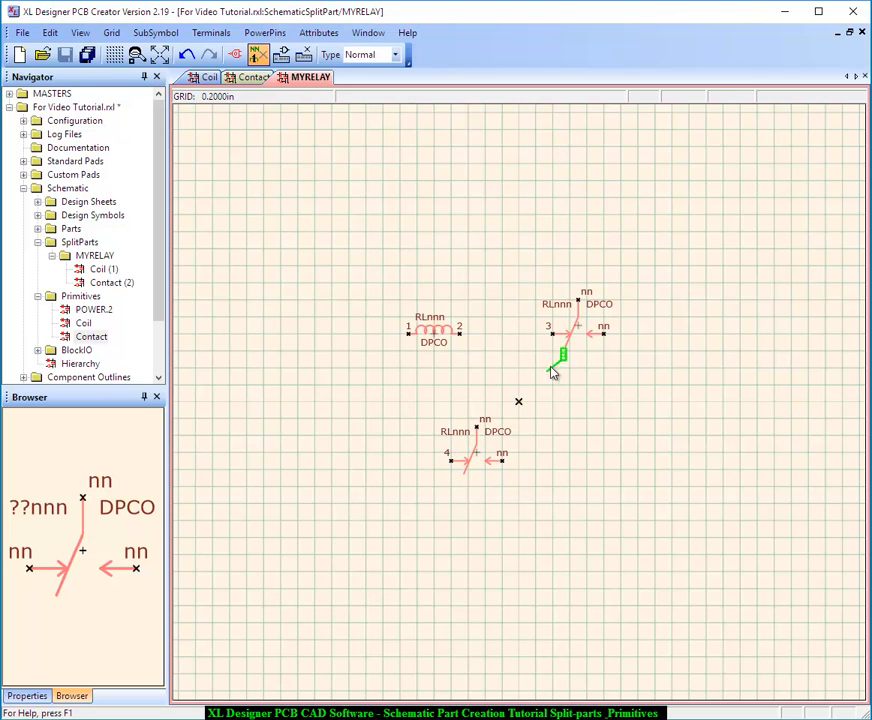
{"action": "left_click", "coordinate": [578, 301]}
{"action": "left_click", "coordinate": [497, 430]}
{"action": "left_click", "coordinate": [604, 334]}
{"action": "left_click", "coordinate": [502, 460]}
{"action": "left_click", "coordinate": [641, 461]}
{"action": "left_click", "coordinate": [472, 410]}
Set the red pinswap rule on both terminals of the coil
{"action": "left_click", "coordinate": [220, 34]}
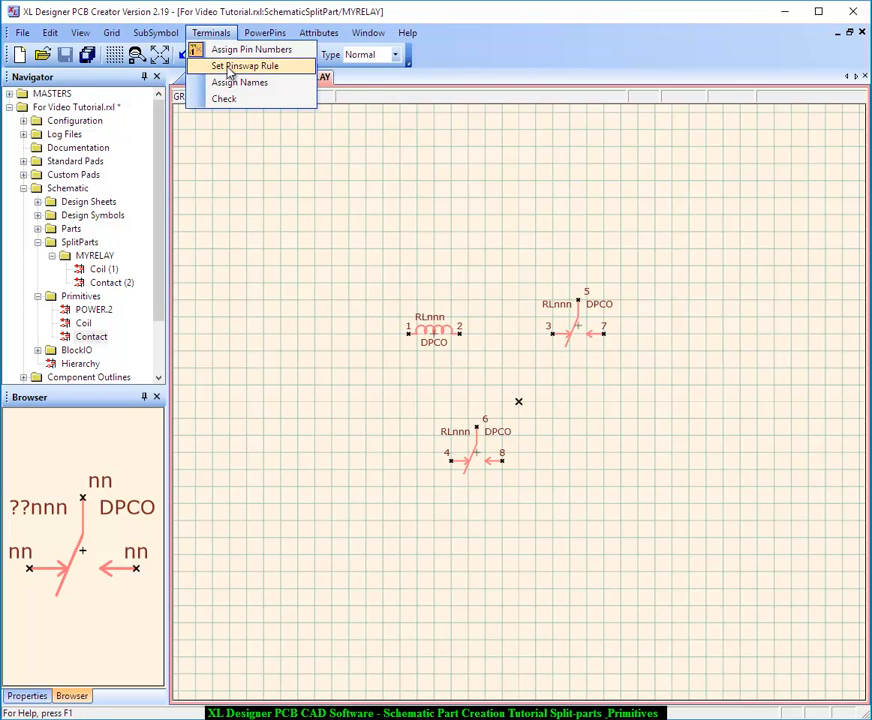
{"action": "left_click", "coordinate": [229, 66]}
{"action": "left_click", "coordinate": [208, 151]}
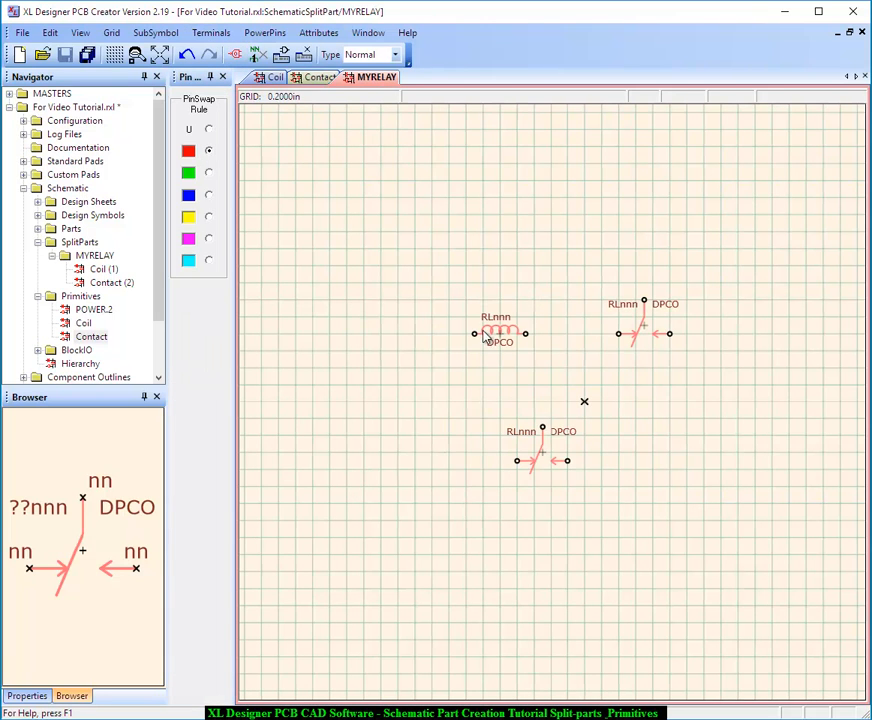
{"action": "left_click", "coordinate": [527, 334]}
{"action": "scroll", "coordinate": [582, 360], "scroll_direction": "up", "scroll_amount": 1}
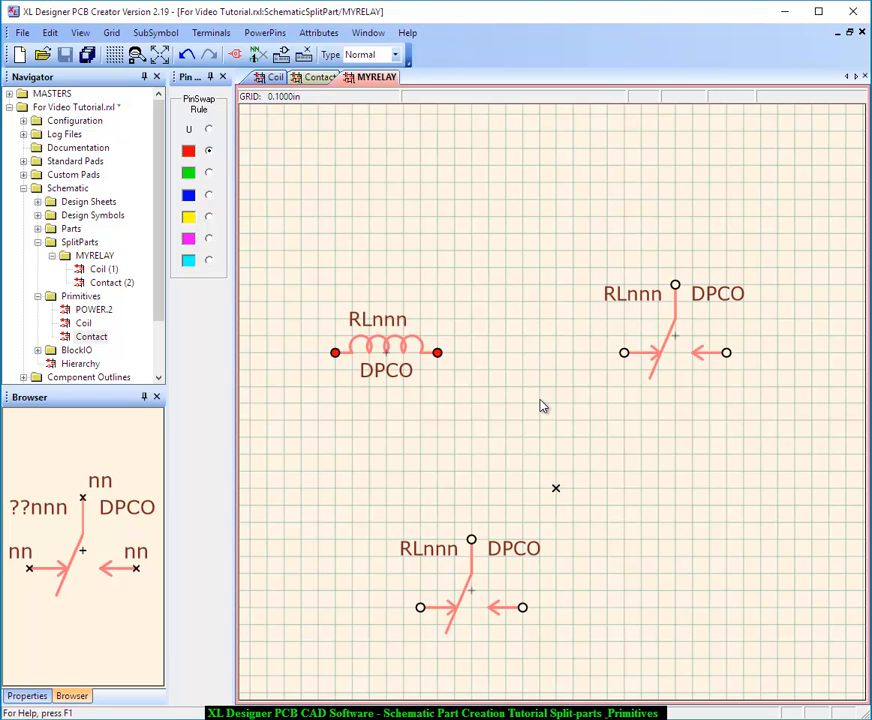
Apply the green split part swap rule with Local scope to both Contact subsymbols
{"action": "left_click", "coordinate": [154, 33]}
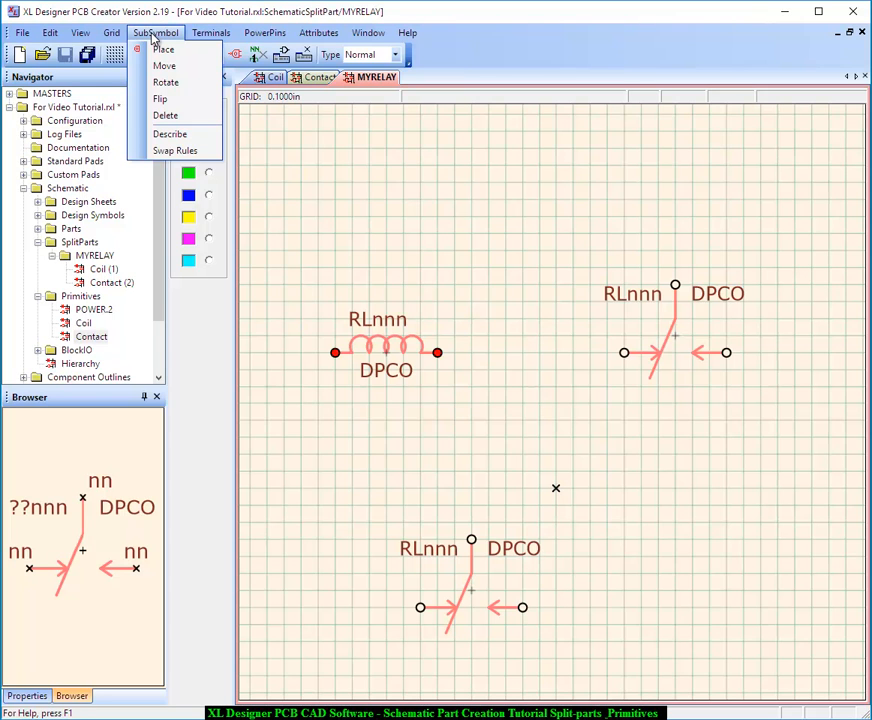
{"action": "left_click", "coordinate": [185, 151]}
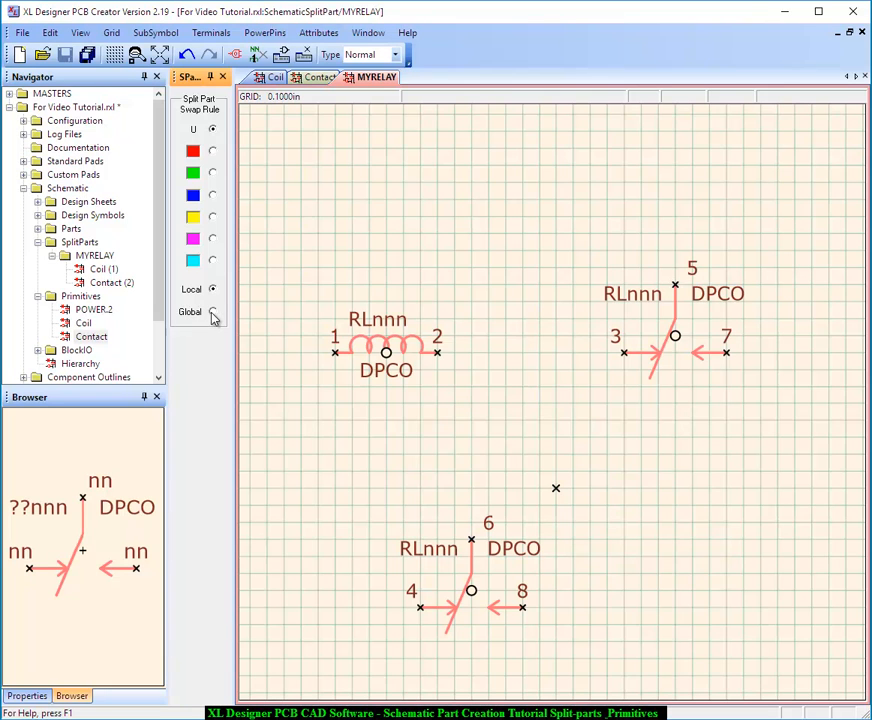
{"action": "left_click", "coordinate": [212, 313]}
{"action": "left_click", "coordinate": [213, 292]}
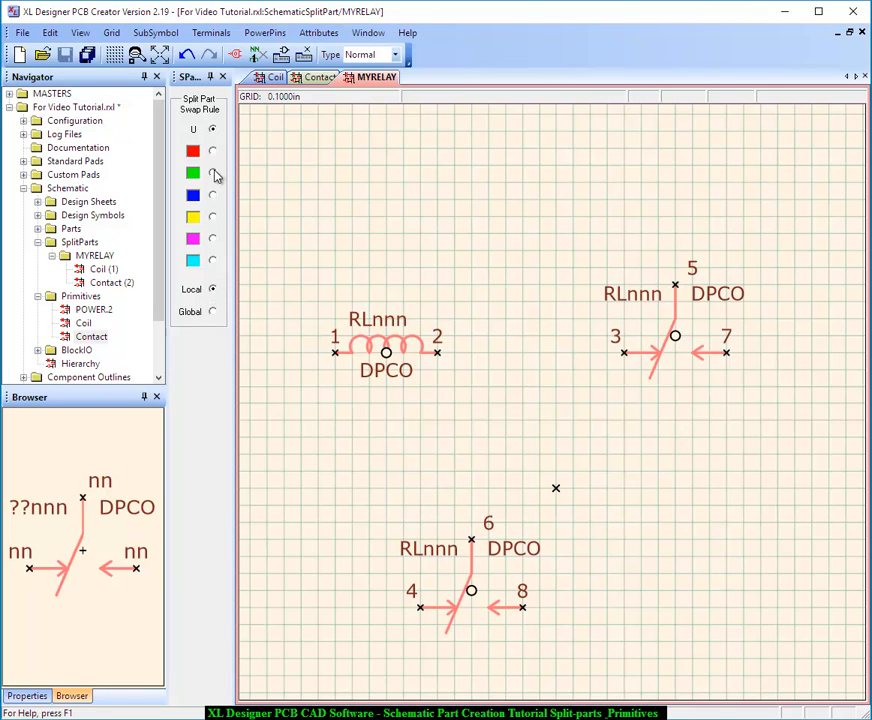
{"action": "left_click", "coordinate": [212, 173]}
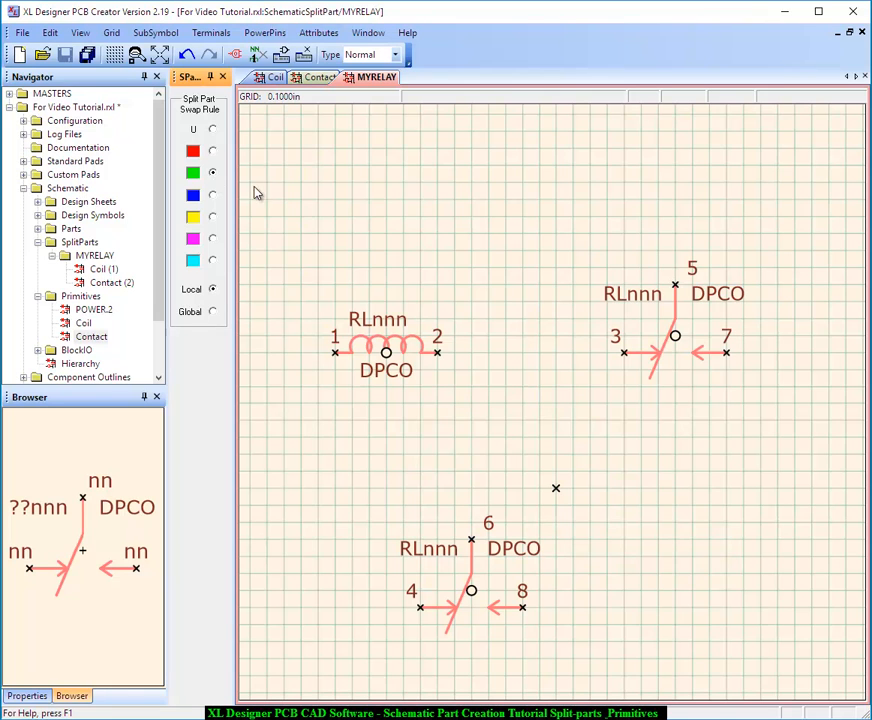
{"action": "left_click", "coordinate": [675, 337]}
{"action": "left_click", "coordinate": [471, 591]}
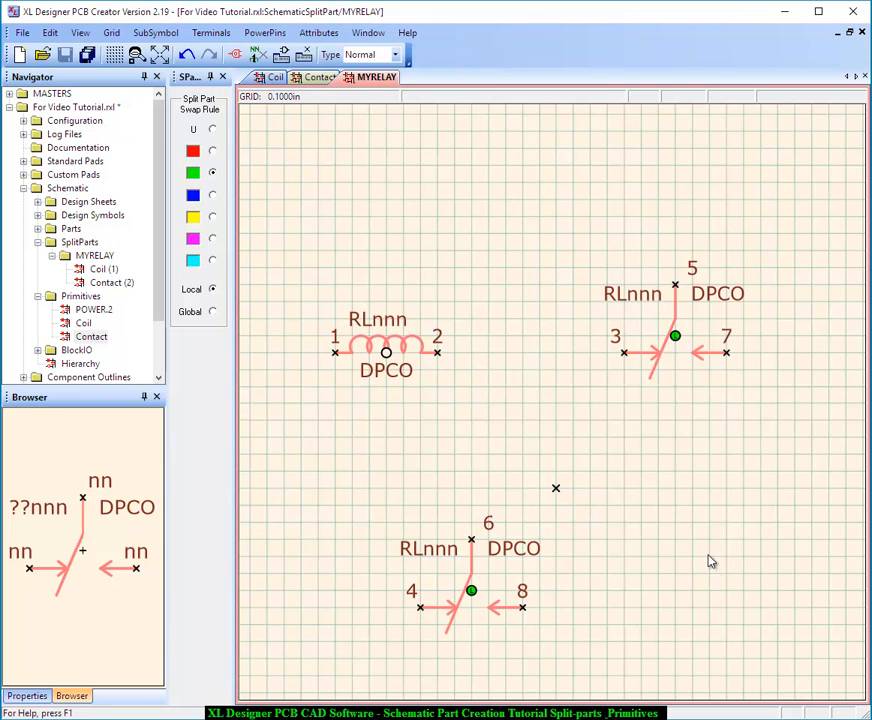
Run the terminal check on MYRELAY and close the pin check report
{"action": "left_click", "coordinate": [209, 33]}
{"action": "left_click", "coordinate": [224, 98]}
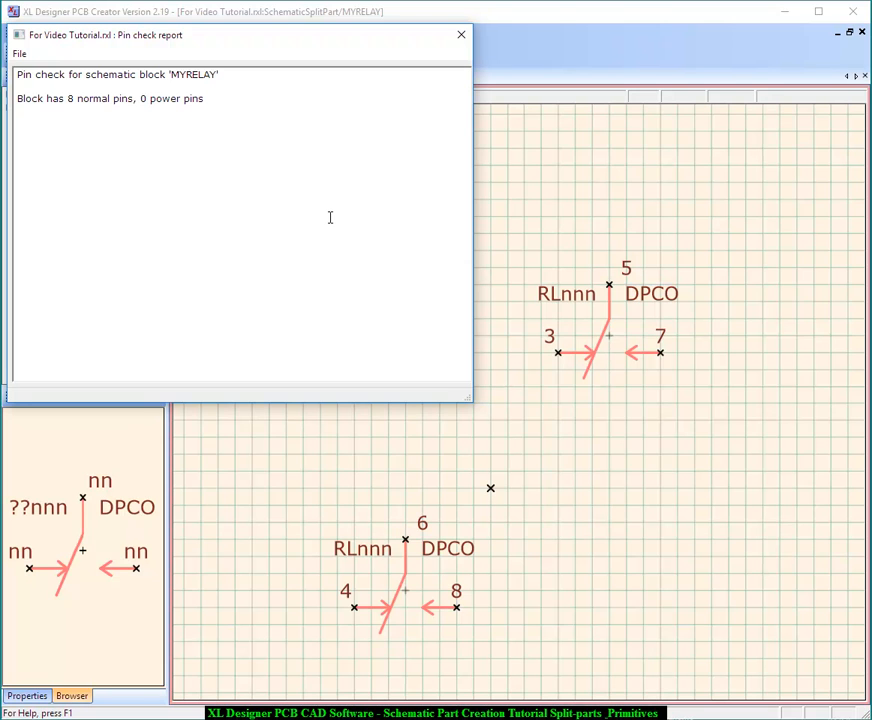
{"action": "left_click", "coordinate": [461, 37]}
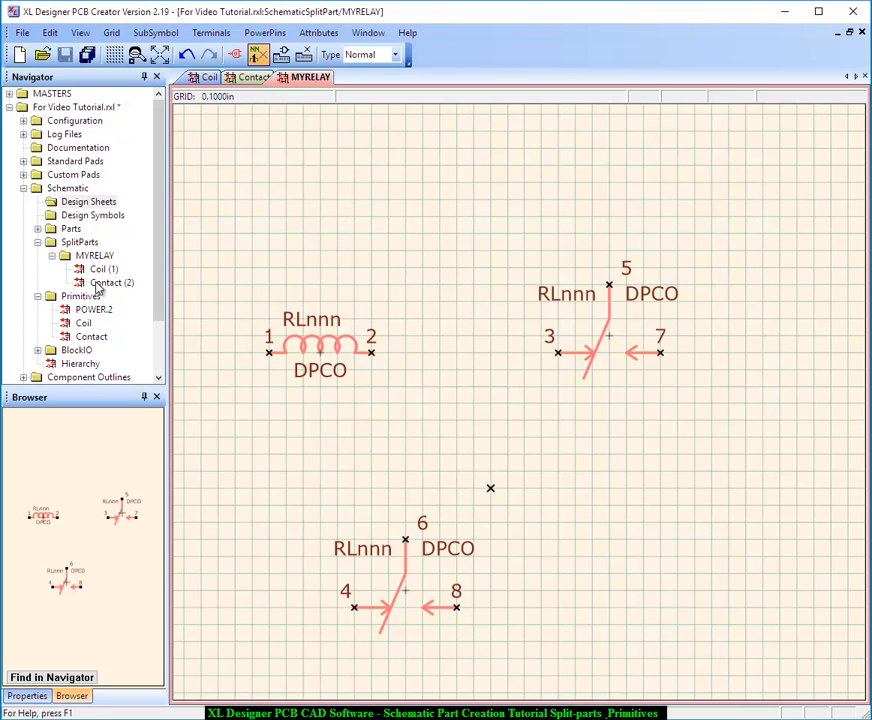
Collapse the SplitParts and Primitives folders, create a design sheet named For exercise, and open it
{"action": "left_click", "coordinate": [53, 257]}
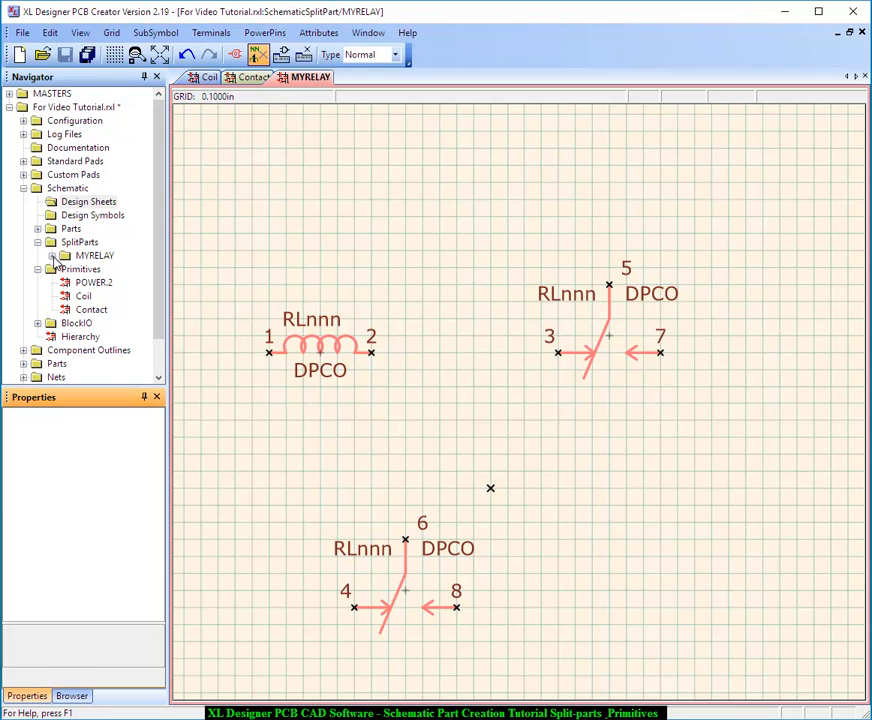
{"action": "left_click", "coordinate": [37, 243]}
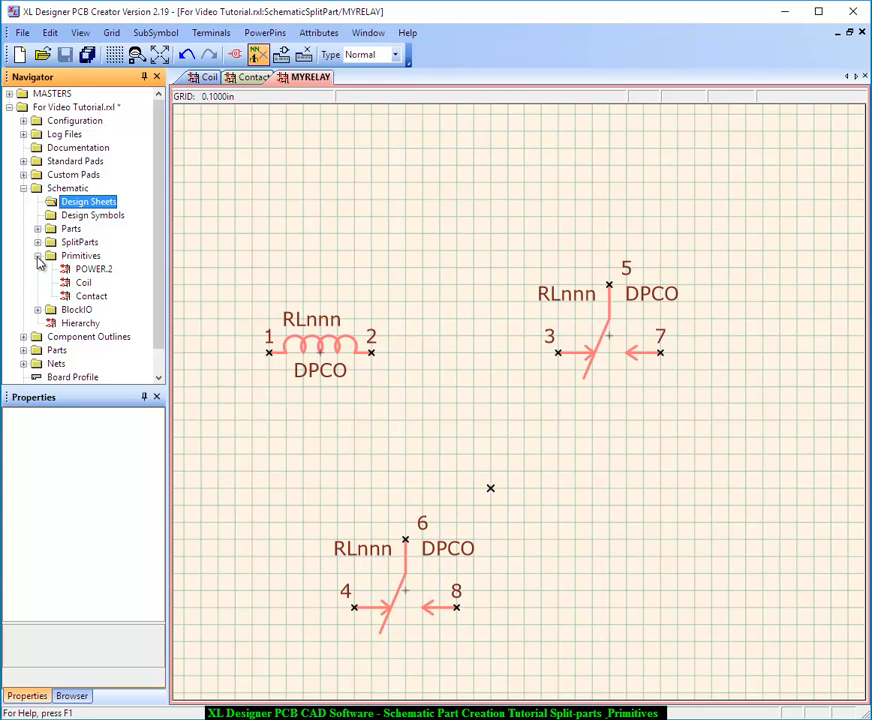
{"action": "left_click", "coordinate": [38, 256]}
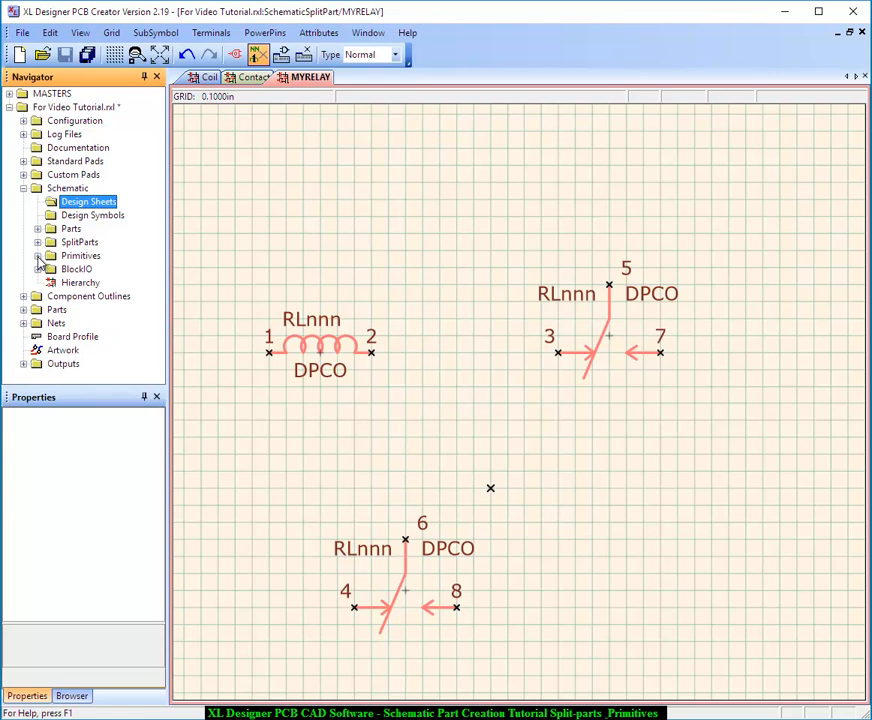
{"action": "right_click", "coordinate": [84, 202]}
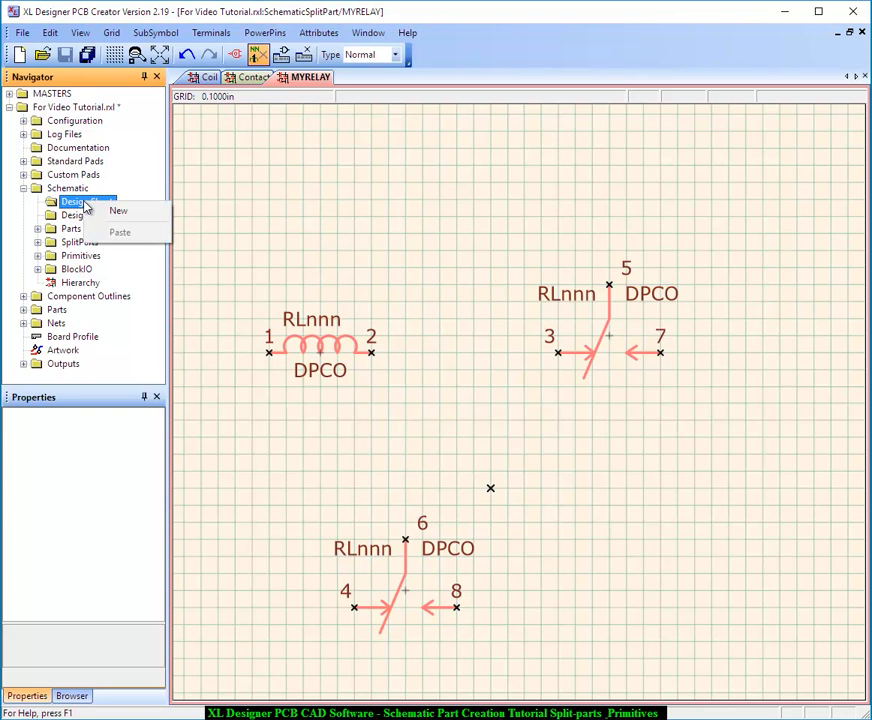
{"action": "left_click", "coordinate": [119, 213]}
{"action": "type", "text": "For exercise"}
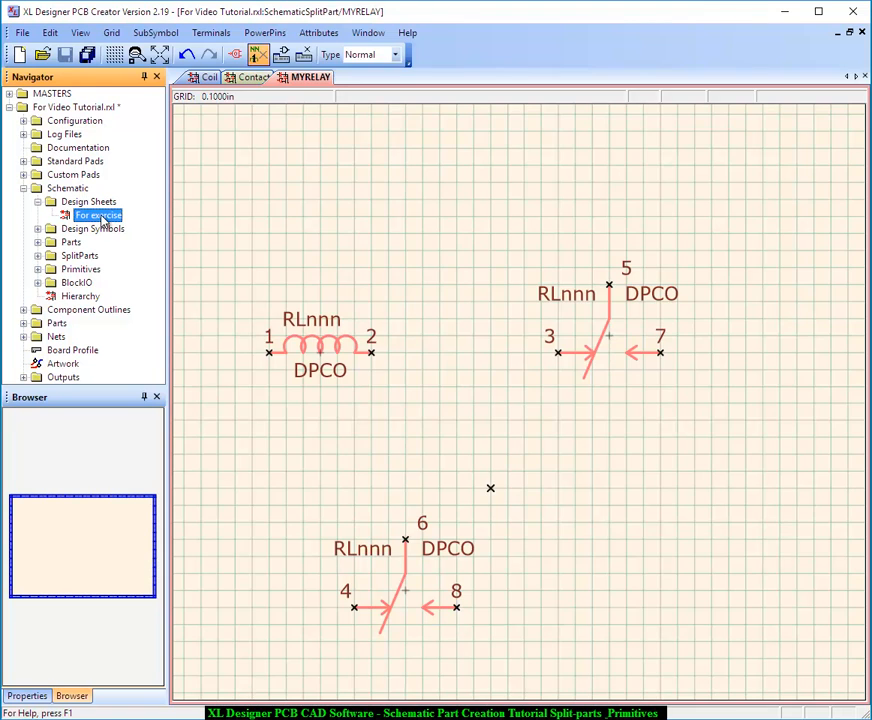
{"action": "double_click", "coordinate": [101, 216]}
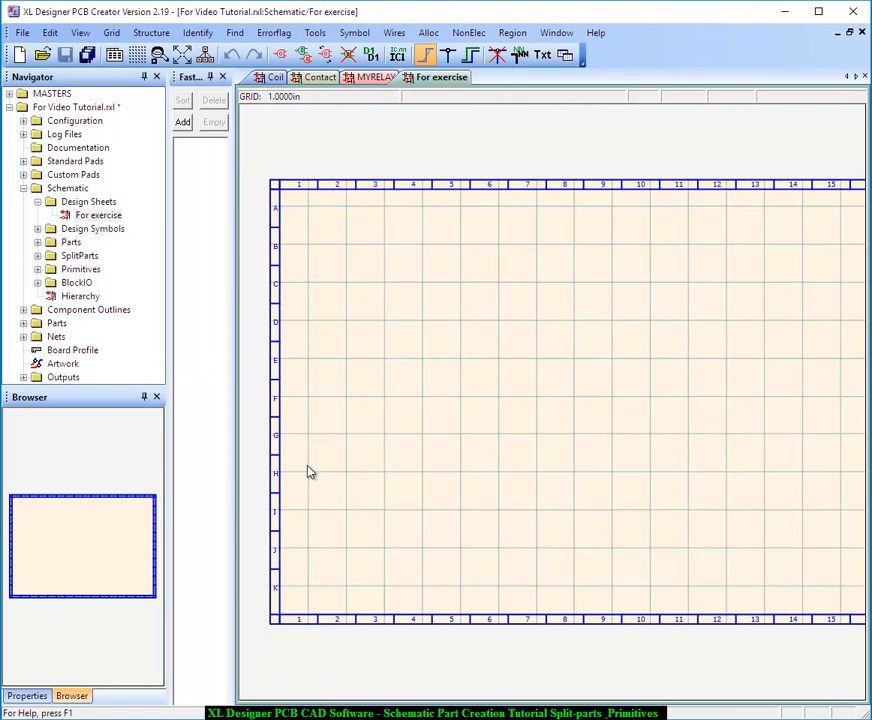
Place the Coil symbol of the MYRELAY split part on the For exercise sheet
{"action": "scroll", "coordinate": [312, 475], "scroll_direction": "up", "scroll_amount": 2}
{"action": "scroll", "coordinate": [627, 378], "scroll_direction": "up", "scroll_amount": 2}
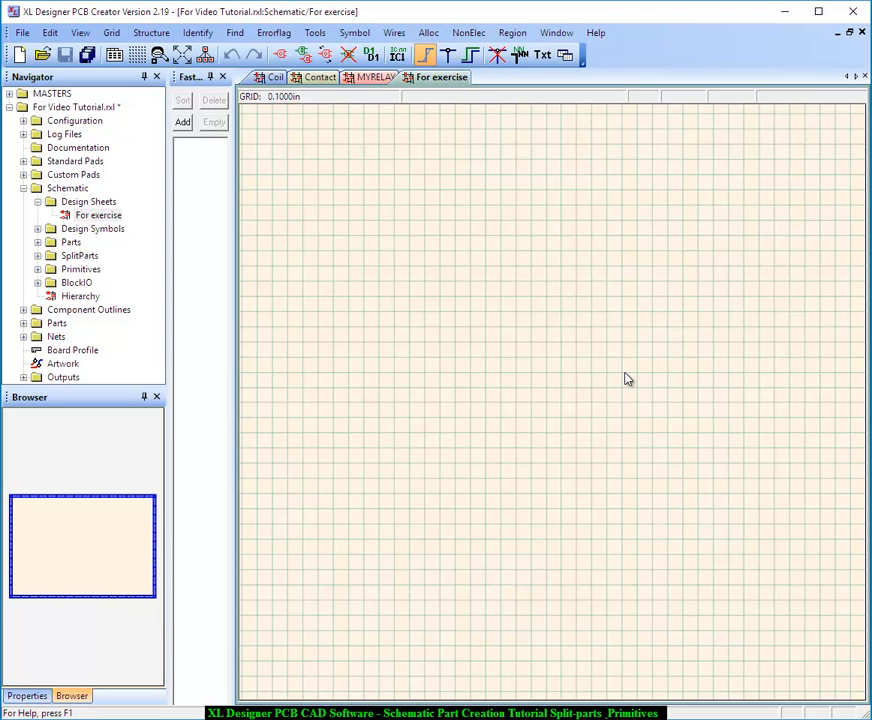
{"action": "left_click", "coordinate": [355, 33]}
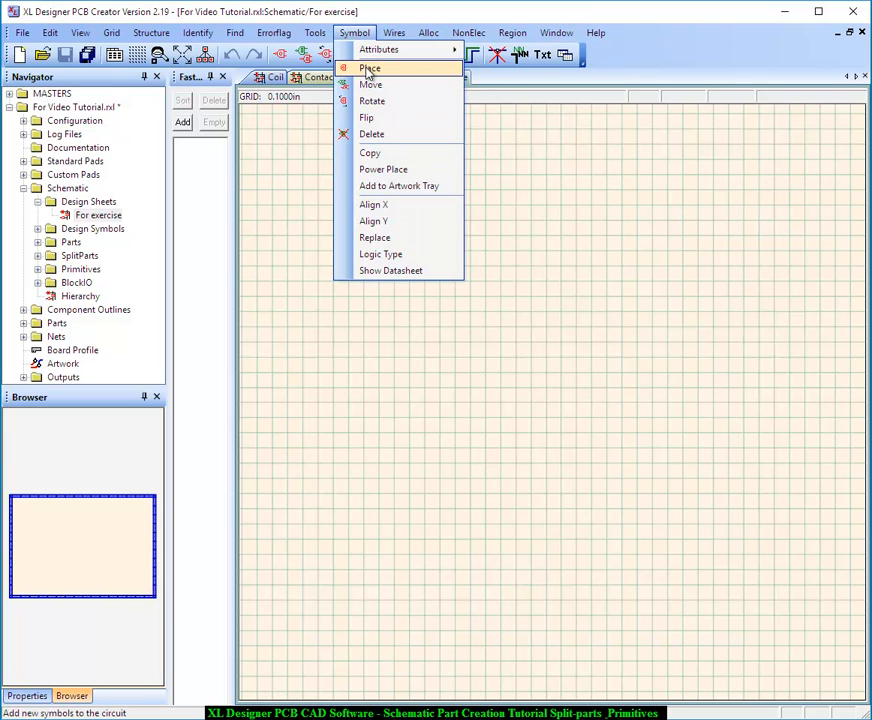
{"action": "left_click", "coordinate": [367, 68]}
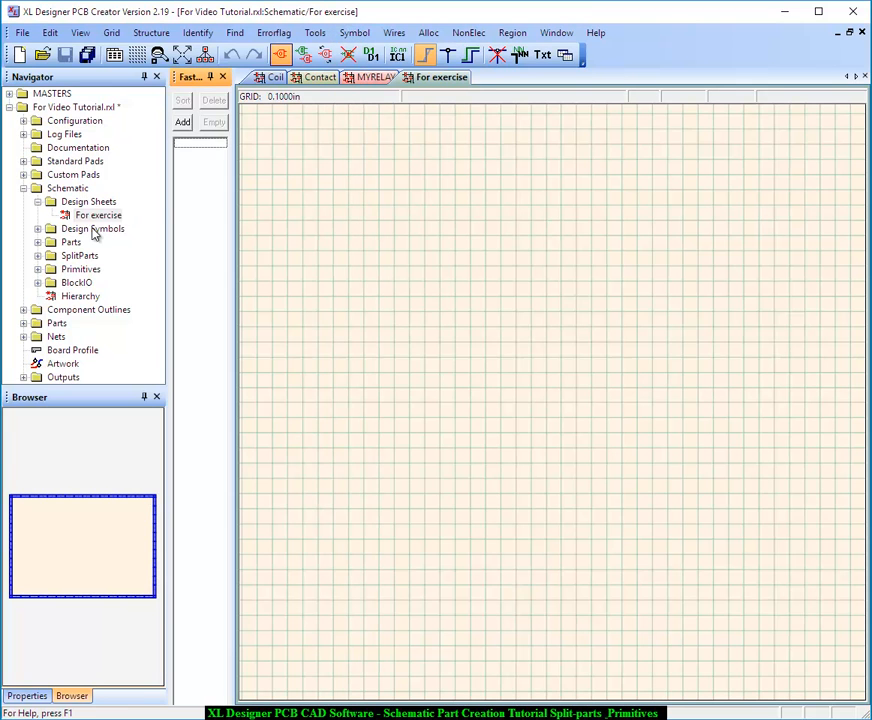
{"action": "left_click", "coordinate": [37, 256]}
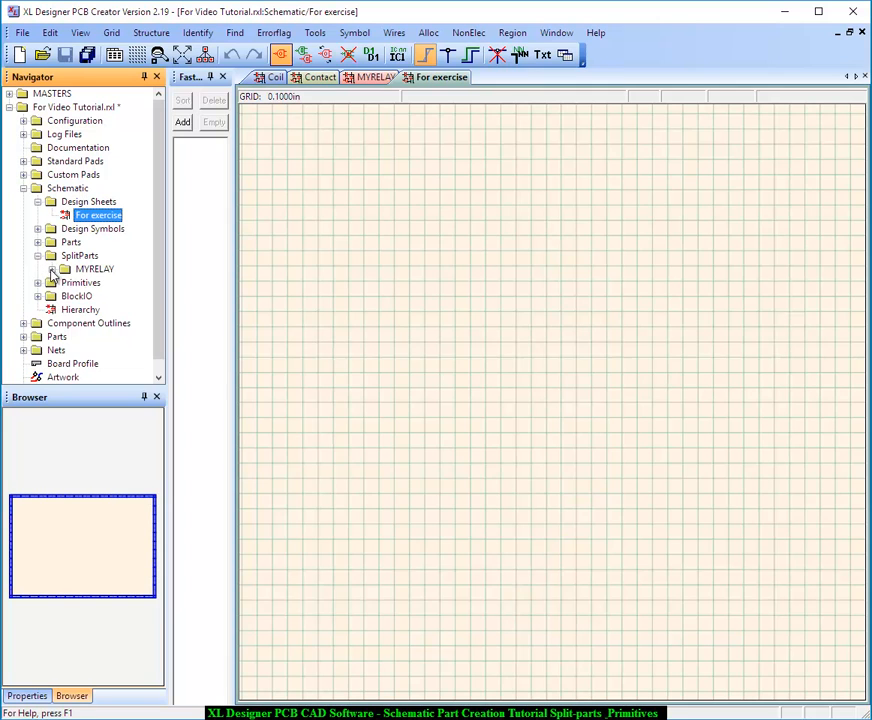
{"action": "left_click", "coordinate": [52, 270]}
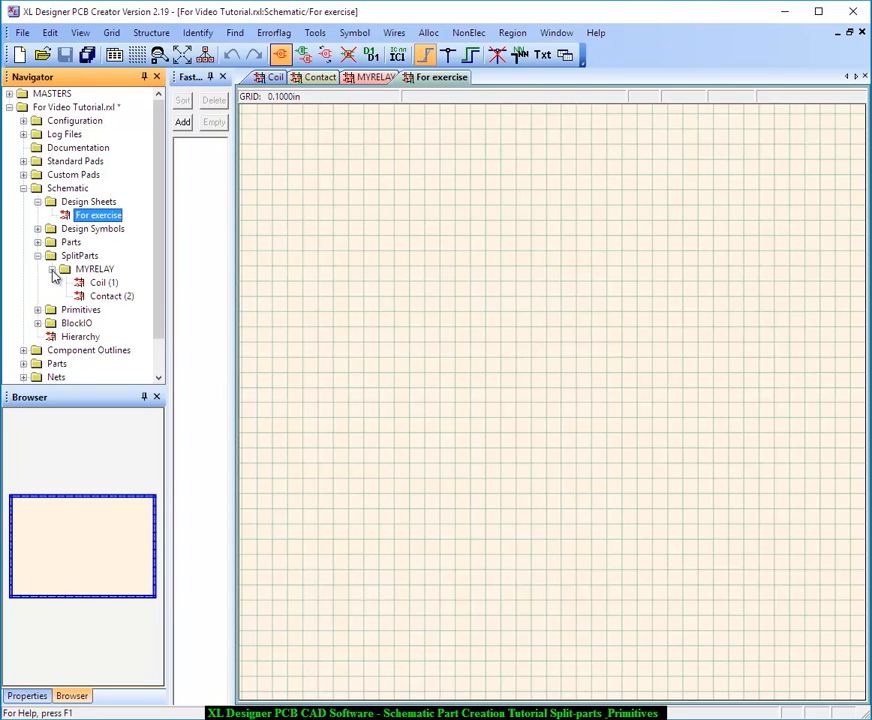
{"action": "left_click", "coordinate": [103, 284]}
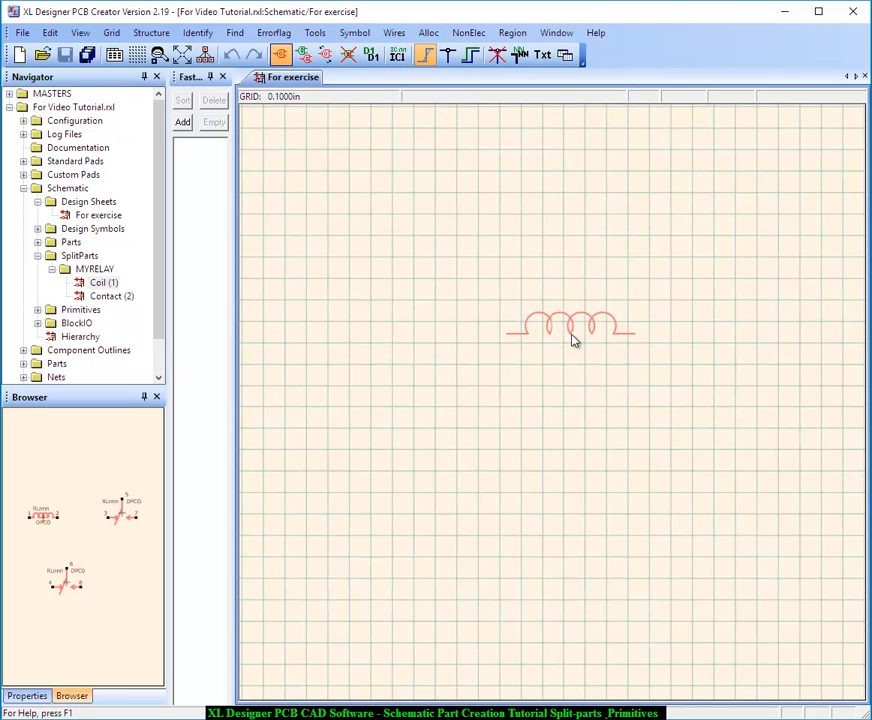
{"action": "left_click", "coordinate": [574, 341]}
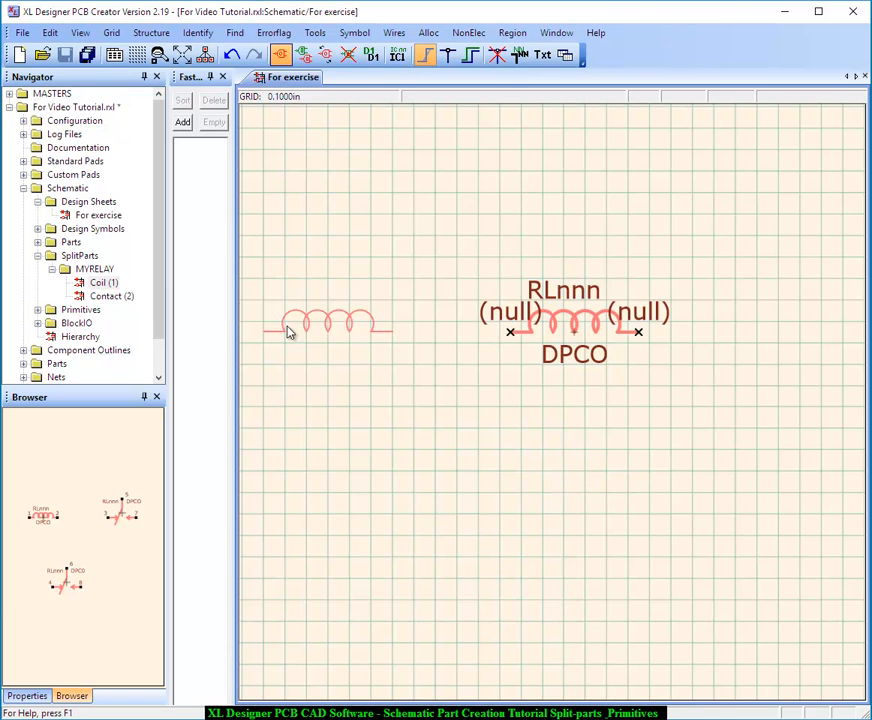
Place three MYRELAY Contact symbols around the coil: lower left, lower right and upper right
{"action": "left_click", "coordinate": [108, 297]}
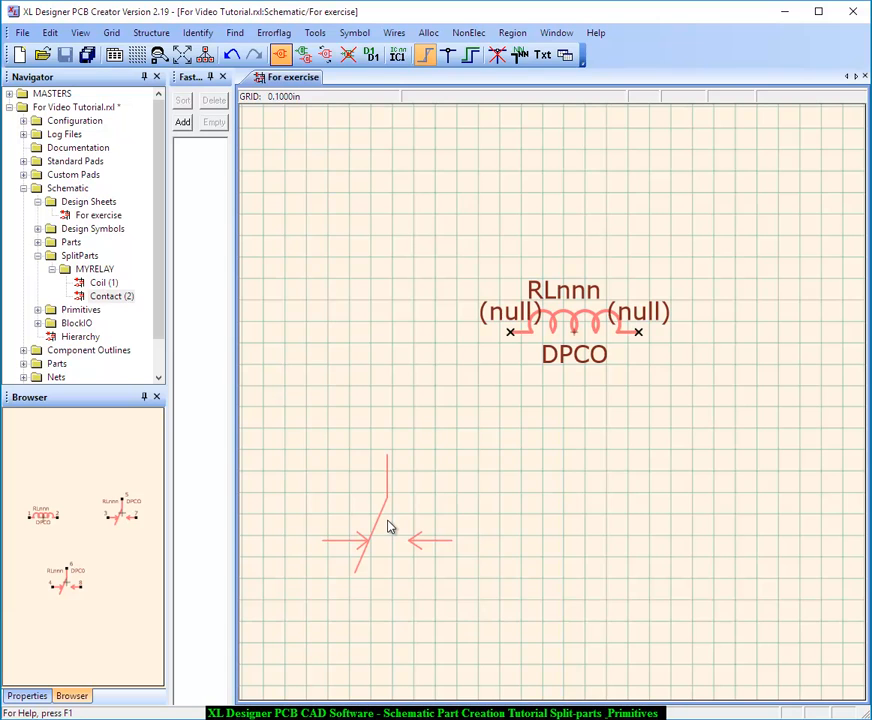
{"action": "left_click", "coordinate": [390, 527]}
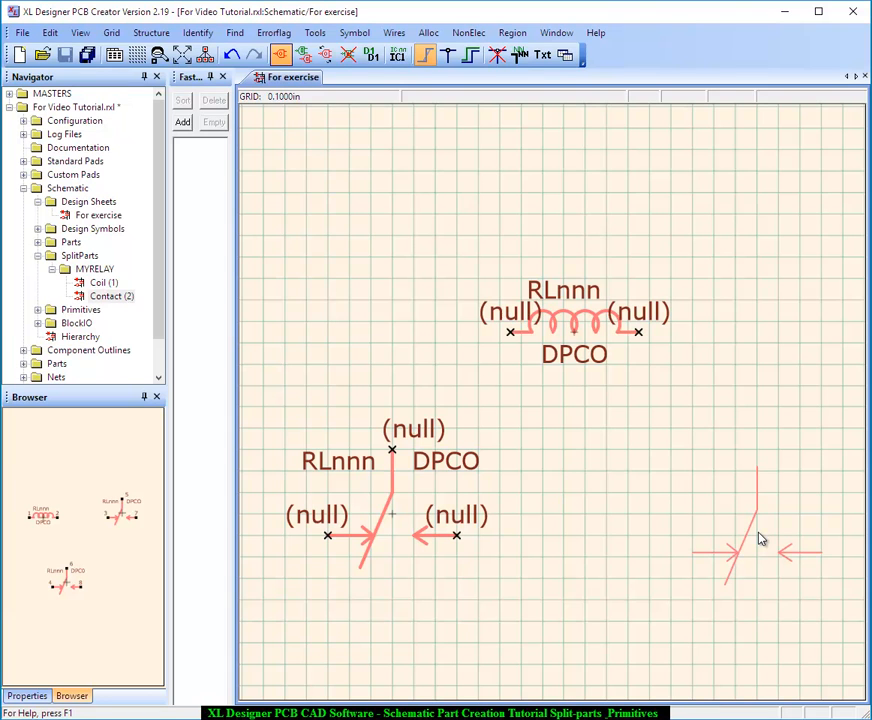
{"action": "left_click", "coordinate": [770, 597]}
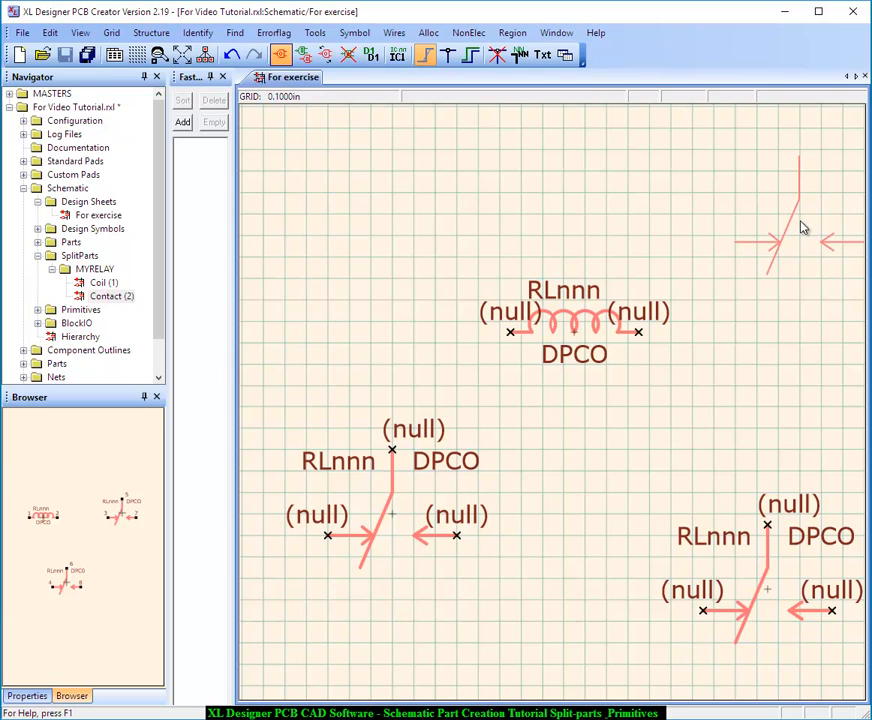
{"action": "left_click", "coordinate": [801, 222]}
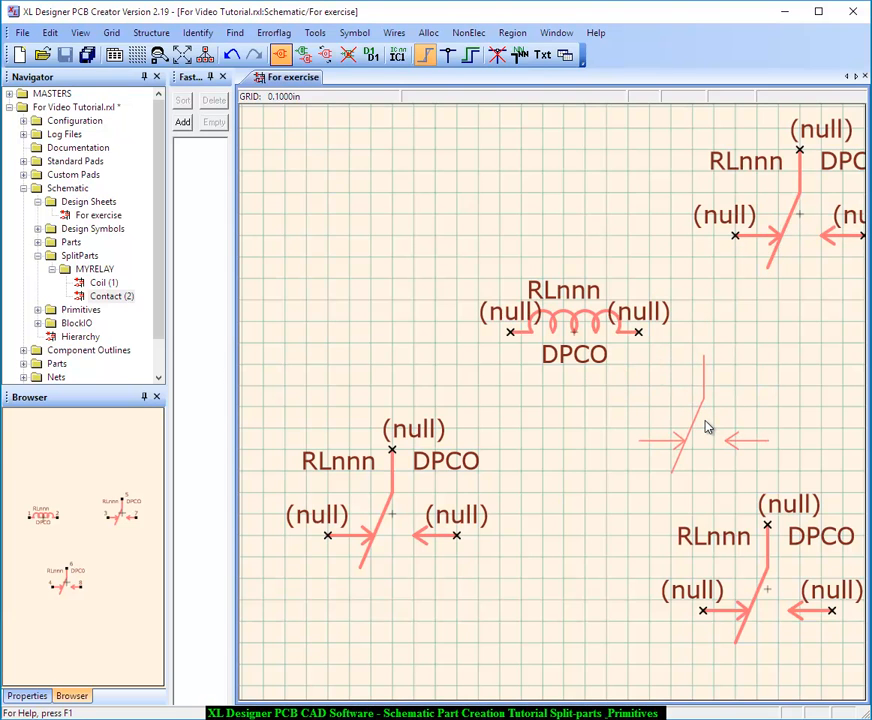
{"action": "key", "text": "Escape"}
Auto-allocate the relay symbols on the current sheet
{"action": "left_click", "coordinate": [429, 33]}
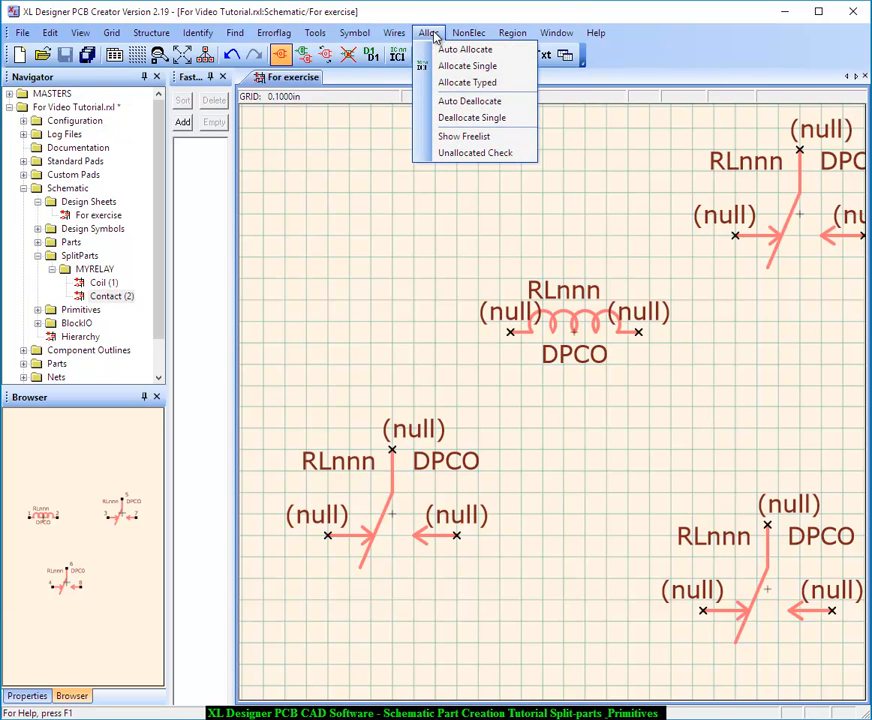
{"action": "left_click", "coordinate": [450, 50]}
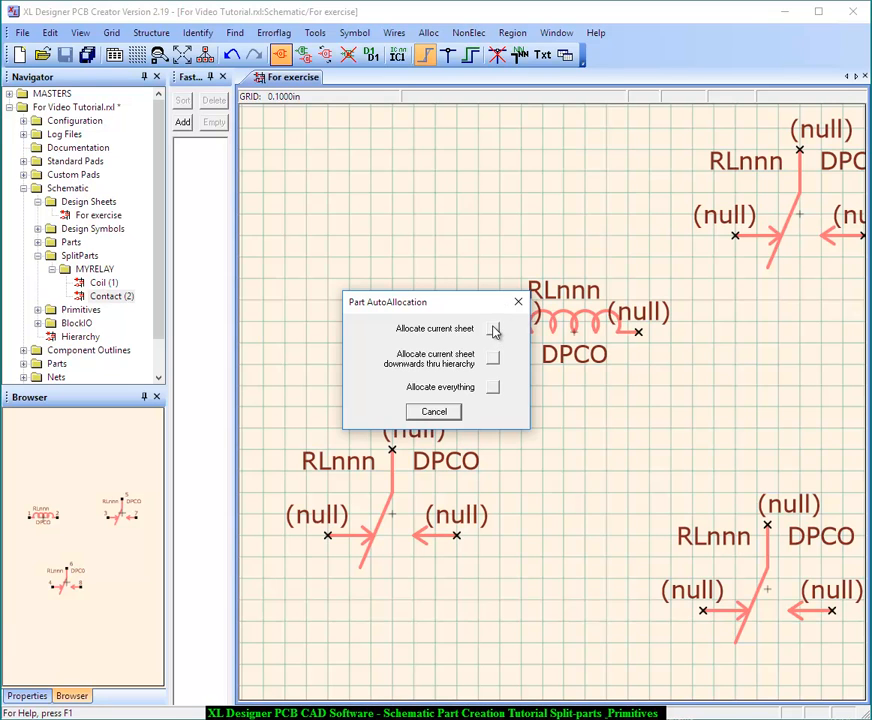
{"action": "left_click", "coordinate": [493, 331]}
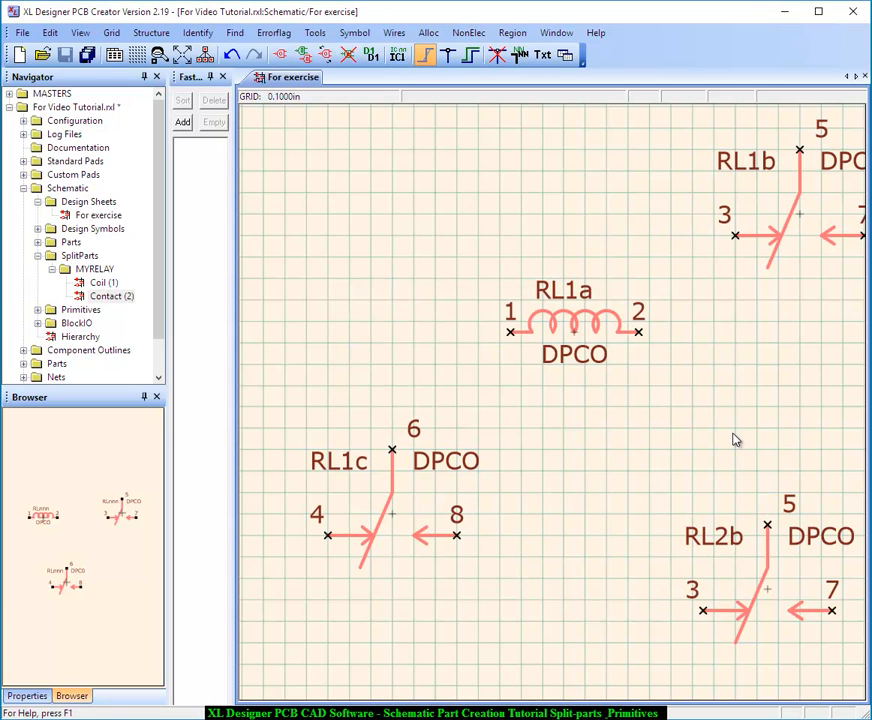
{"action": "middle_click", "coordinate": [637, 378]}
{"action": "middle_click", "coordinate": [522, 418]}
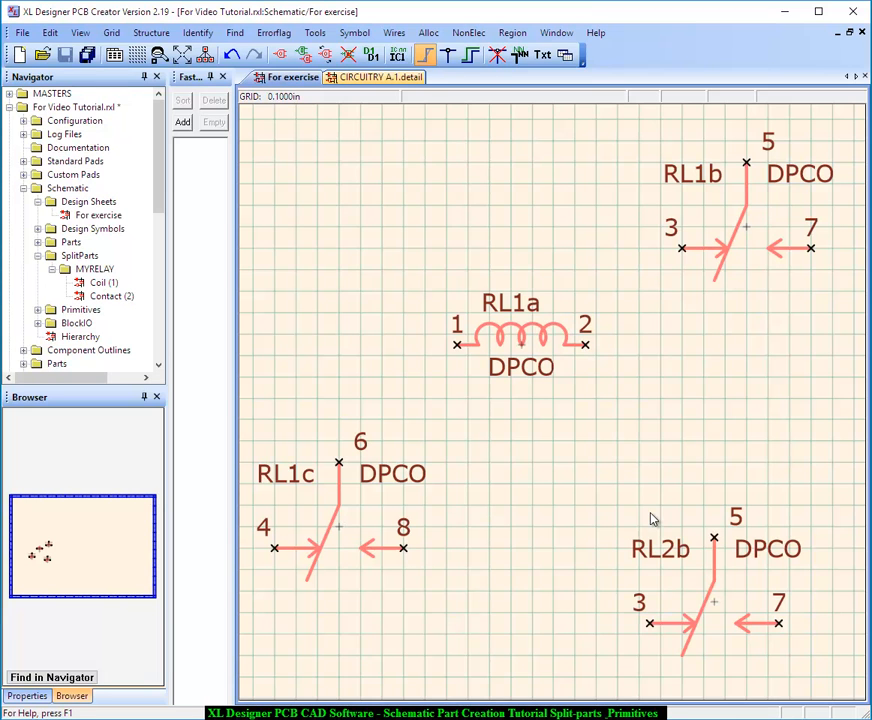
Open the CIRCUITRY A sheet of the completed worked example and examine its GND power symbol
{"action": "left_click_drag", "start_coordinate": [160, 180], "coordinate": [171, 352]}
{"action": "double_click", "coordinate": [93, 178]}
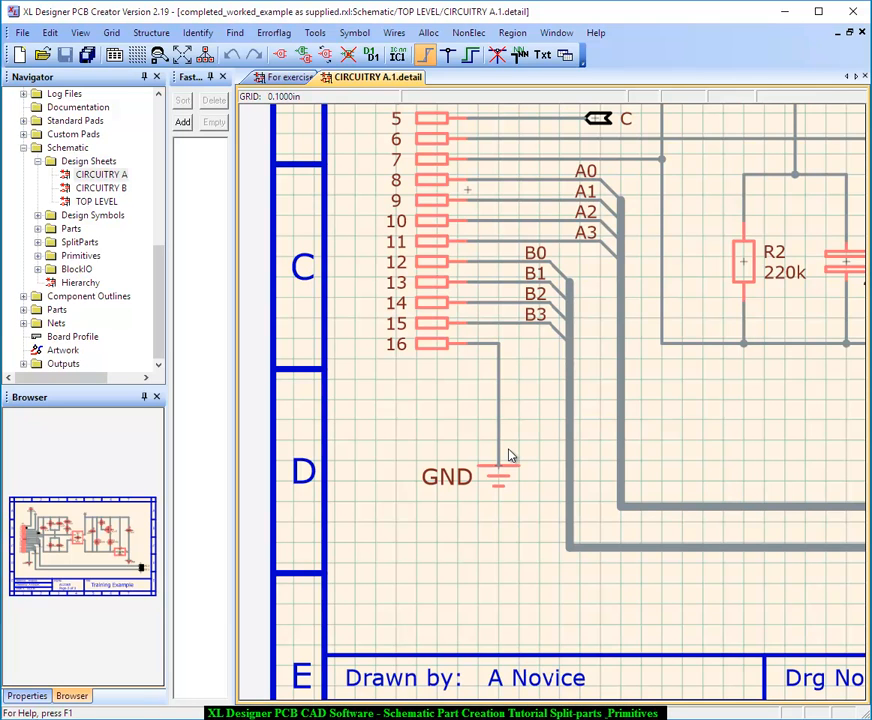
{"action": "scroll", "coordinate": [509, 456], "scroll_direction": "up", "scroll_amount": 5}
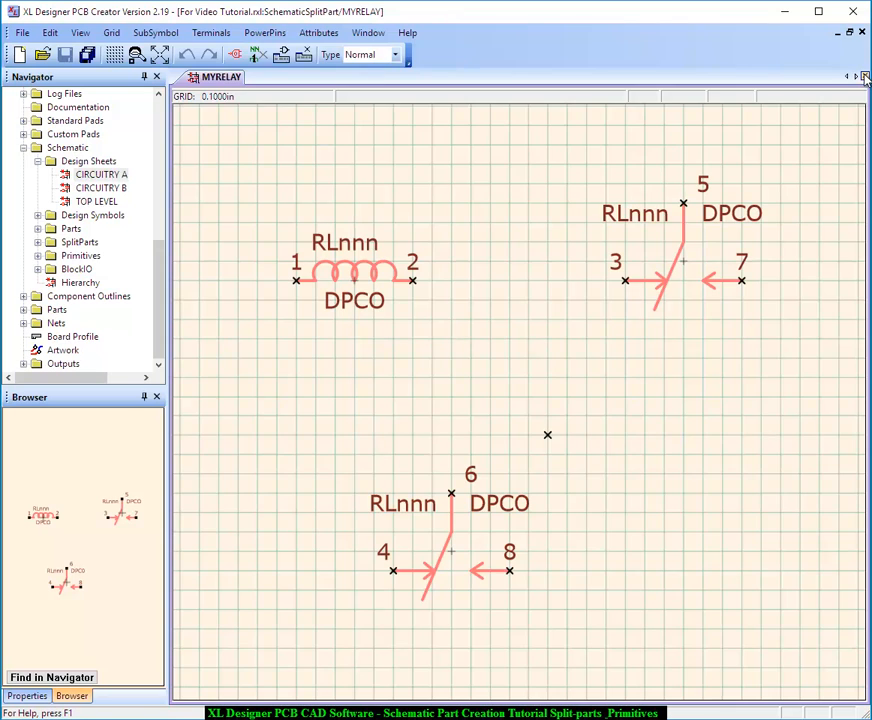
Close the MYRELAY split part drawing and return to the For Video Tutorial schematic folders
{"action": "left_click", "coordinate": [865, 77]}
{"action": "left_click_drag", "start_coordinate": [161, 310], "coordinate": [167, 154]}
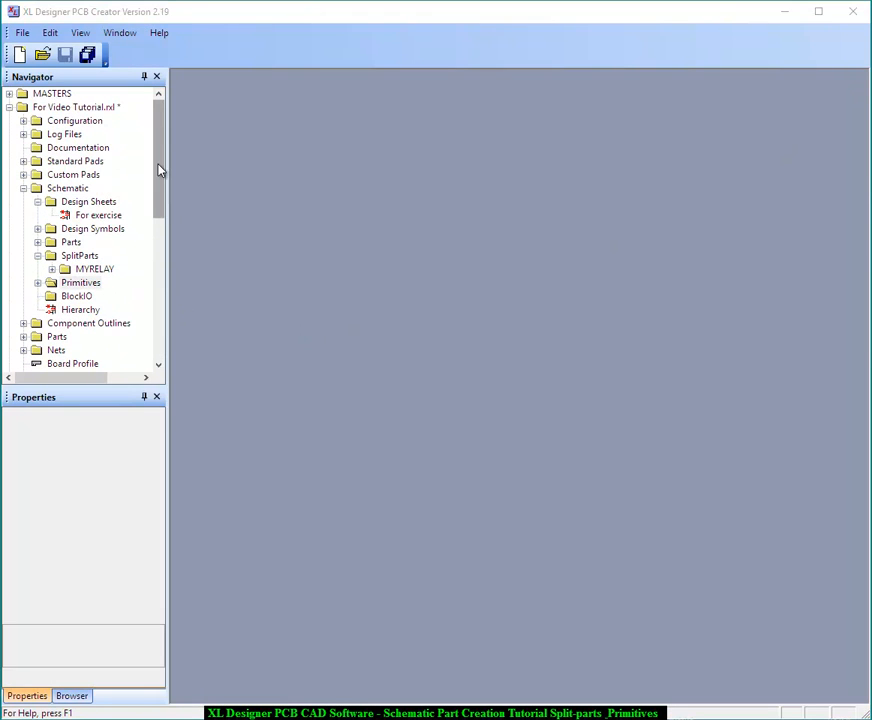
Create a new schematic primitive named V+ in the Primitives folder
{"action": "left_click", "coordinate": [38, 284]}
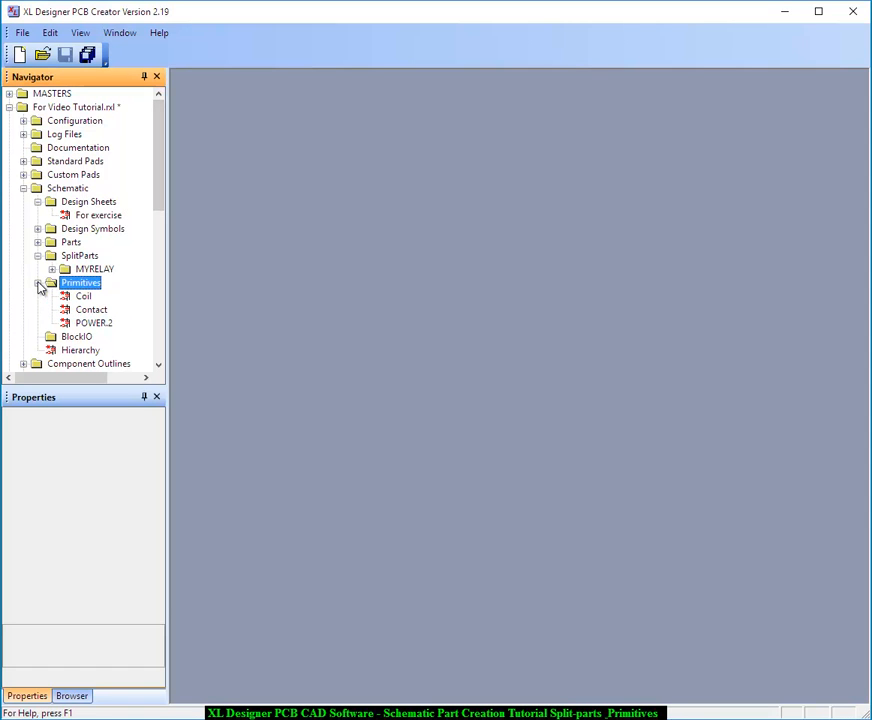
{"action": "right_click", "coordinate": [93, 285]}
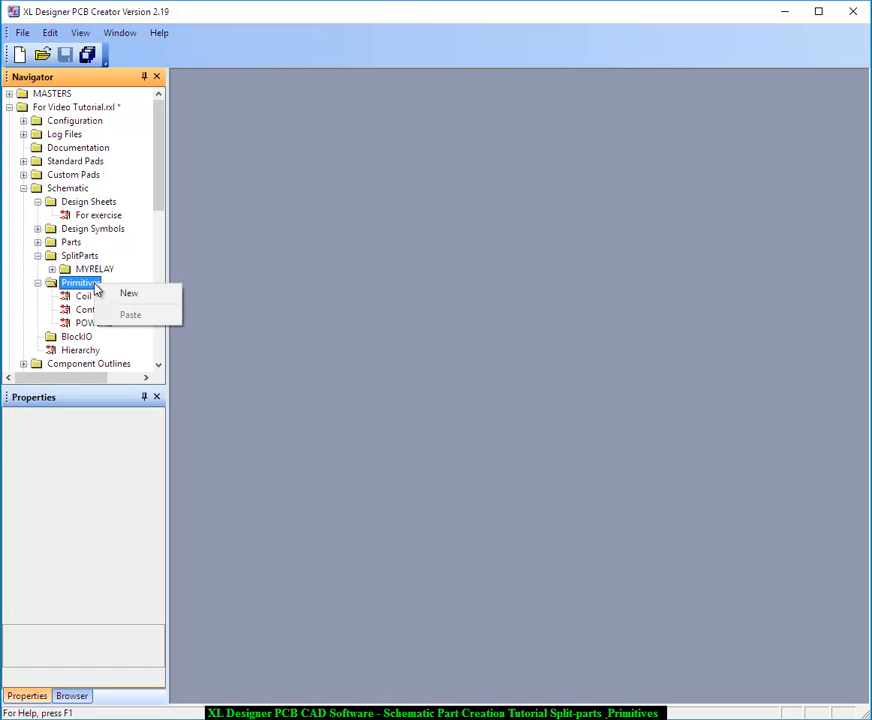
{"action": "left_click", "coordinate": [125, 294]}
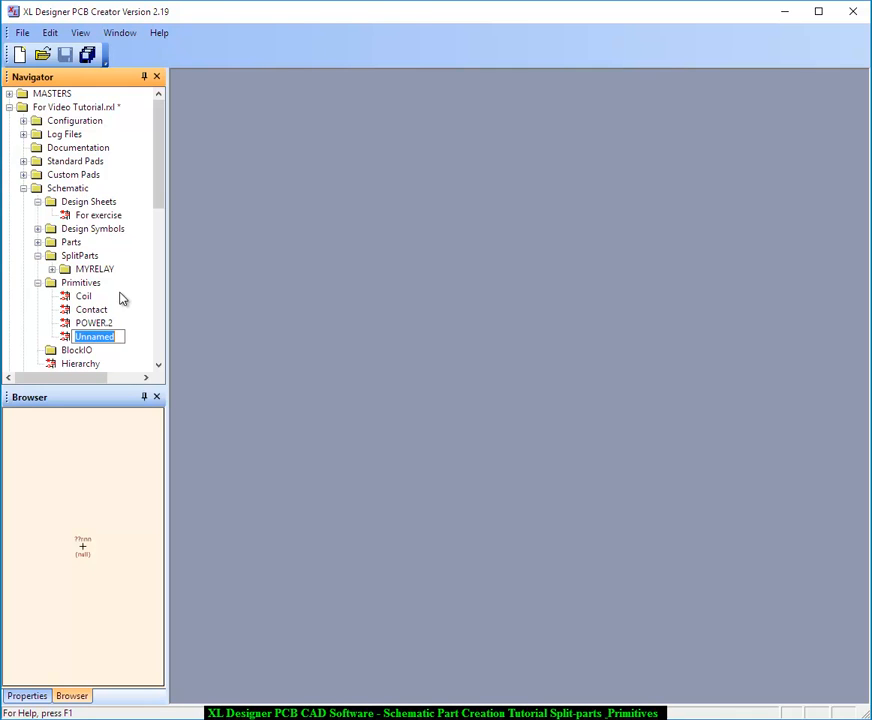
{"action": "type", "text": "V+"}
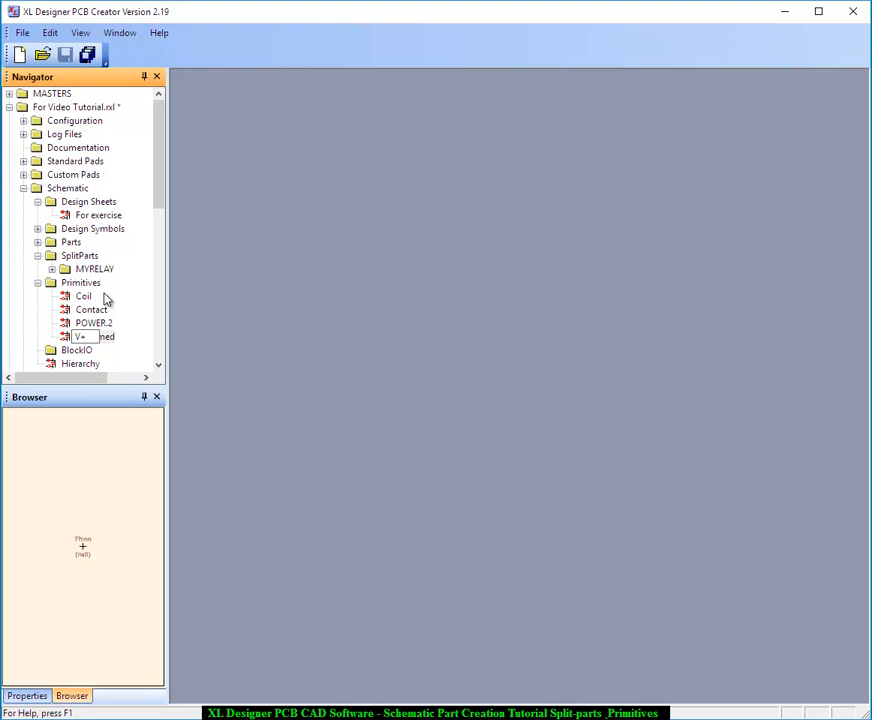
{"action": "key", "text": "Return"}
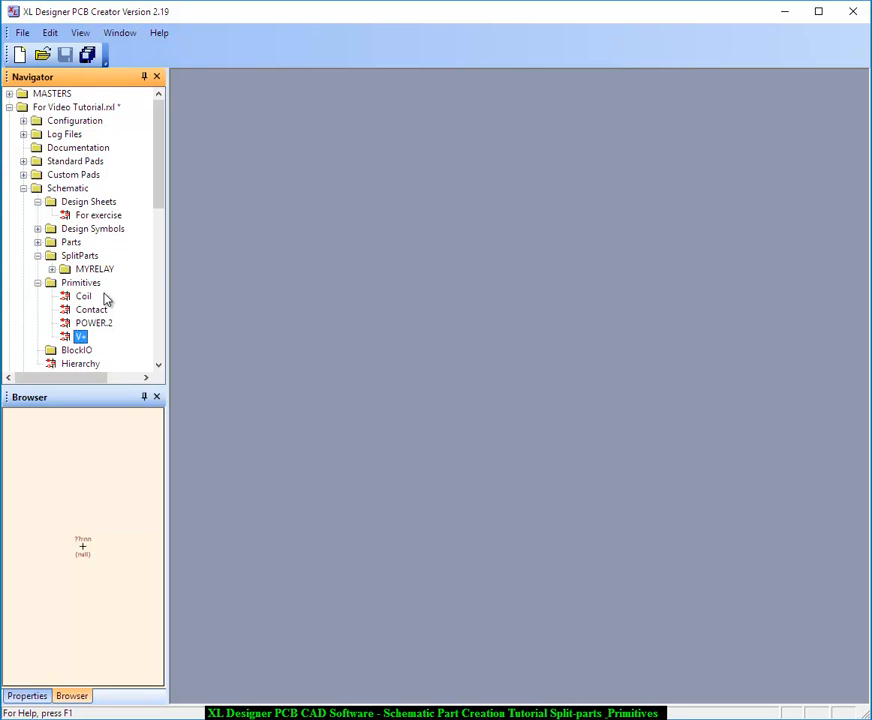
Open the V+ primitive and draw a T-shaped outline: a bar two grid squares wide with a one-square stem down to the origin
{"action": "double_click", "coordinate": [80, 336]}
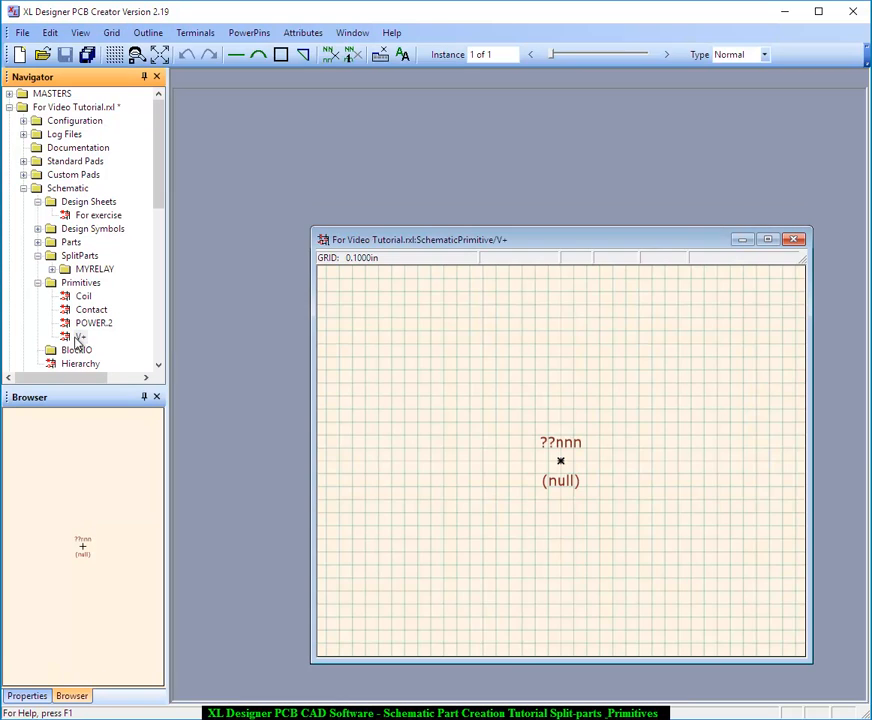
{"action": "left_click", "coordinate": [769, 240]}
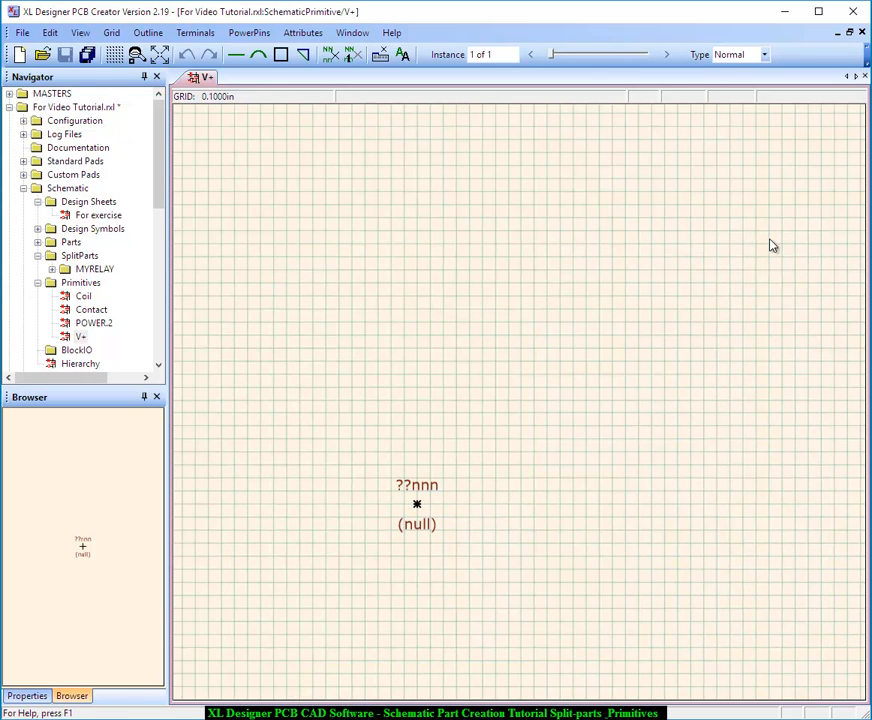
{"action": "key", "text": "Home"}
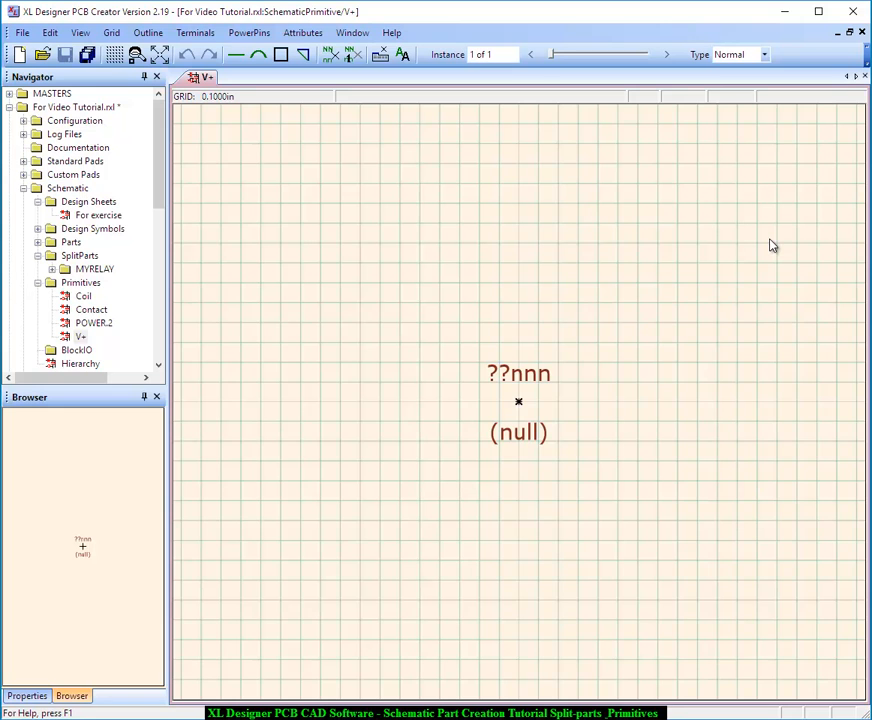
{"action": "left_click", "coordinate": [236, 55]}
{"action": "left_click", "coordinate": [503, 381]}
{"action": "left_click", "coordinate": [539, 383]}
{"action": "right_click", "coordinate": [552, 392]}
{"action": "left_click", "coordinate": [518, 384]}
{"action": "left_click", "coordinate": [519, 402]}
{"action": "right_click", "coordinate": [570, 424]}
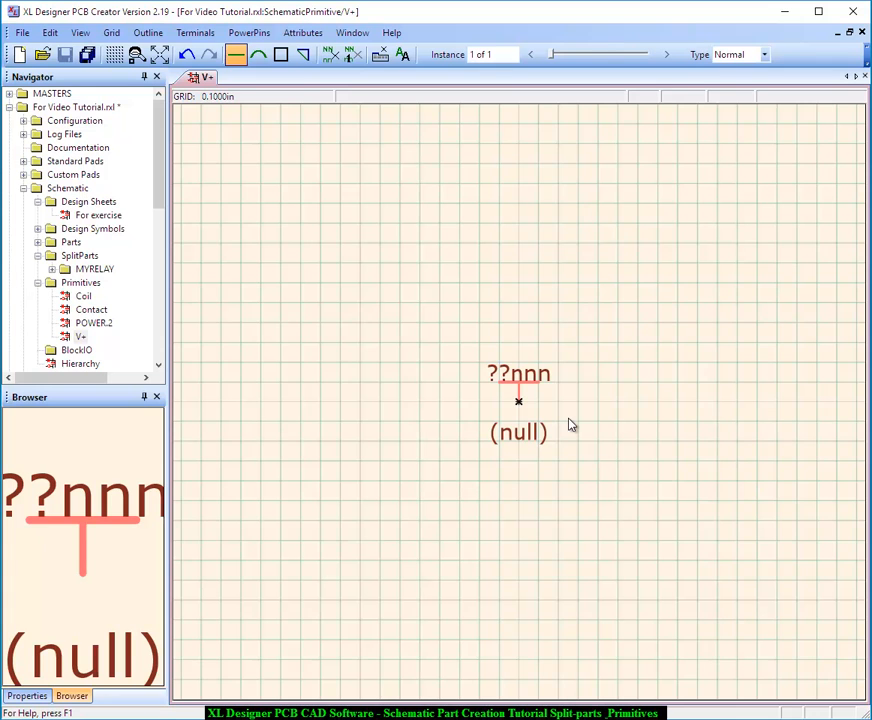
Add a terminal at the origin, on the lower end of the V+ symbol's stem
{"action": "left_click", "coordinate": [200, 33]}
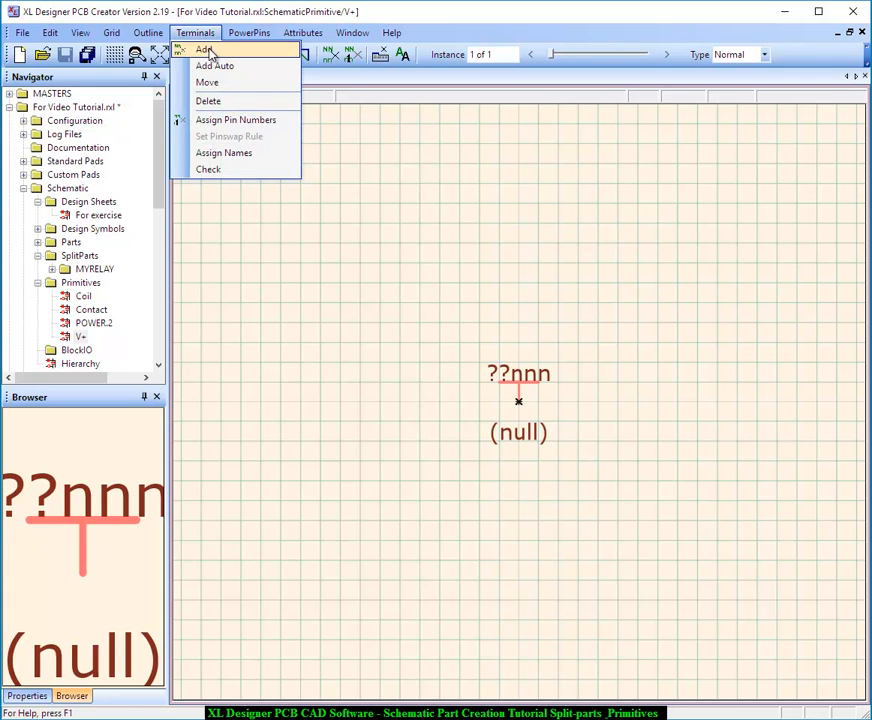
{"action": "left_click", "coordinate": [207, 50]}
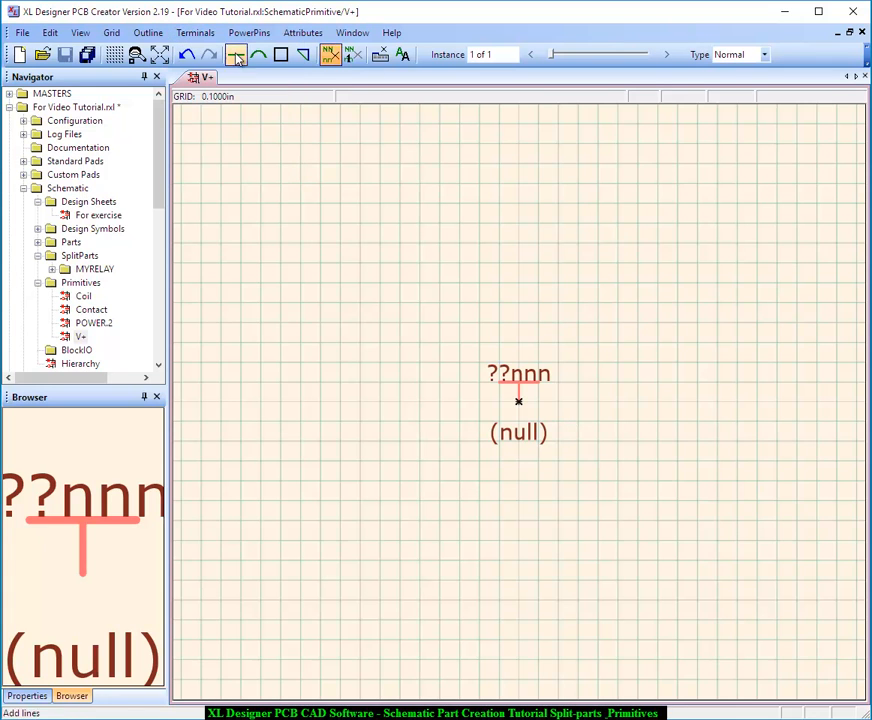
{"action": "left_click", "coordinate": [519, 404]}
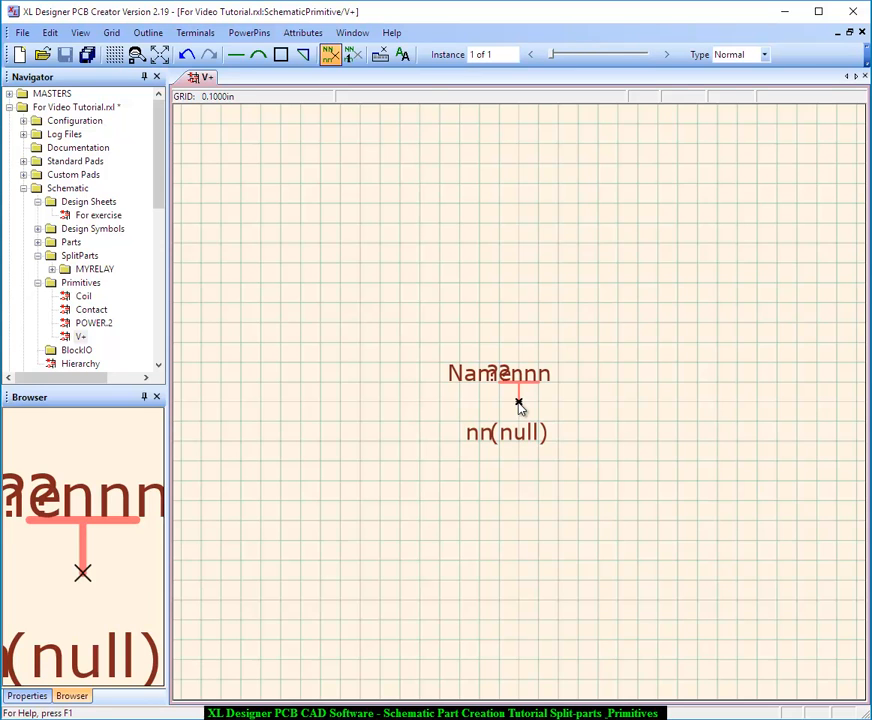
Move the overlapping attribute texts apart so that each stands separately around the T-shaped outline
{"action": "left_click", "coordinate": [402, 54]}
{"action": "left_click_drag", "start_coordinate": [533, 385], "coordinate": [553, 350]}
{"action": "left_click_drag", "start_coordinate": [485, 378], "coordinate": [465, 359]}
{"action": "left_click_drag", "start_coordinate": [483, 436], "coordinate": [553, 440]}
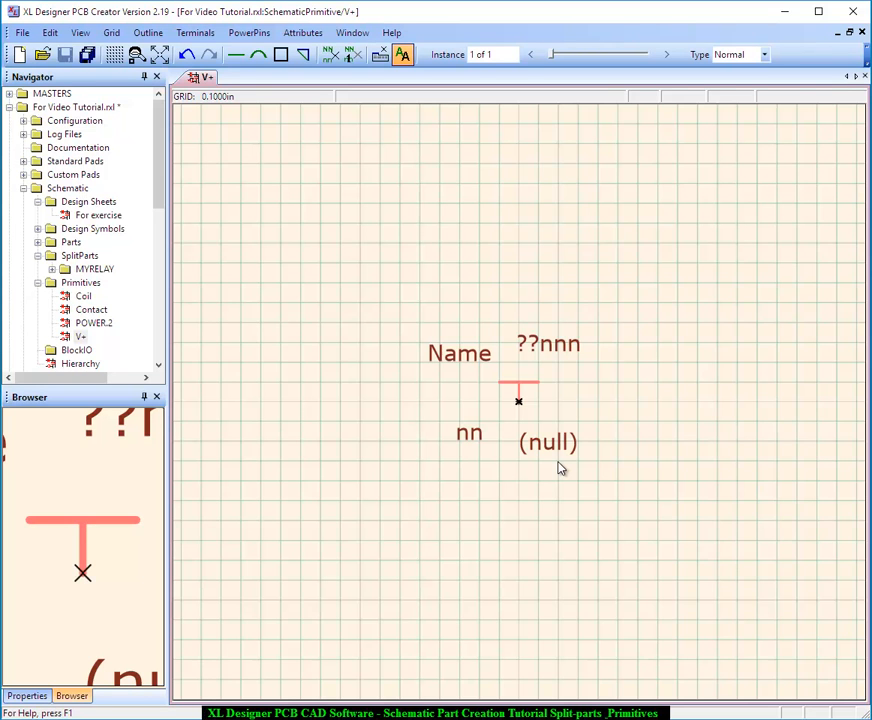
Hide the Name, ??nnn, (null) and nn attribute texts of the V+ symbol
{"action": "left_click", "coordinate": [310, 38]}
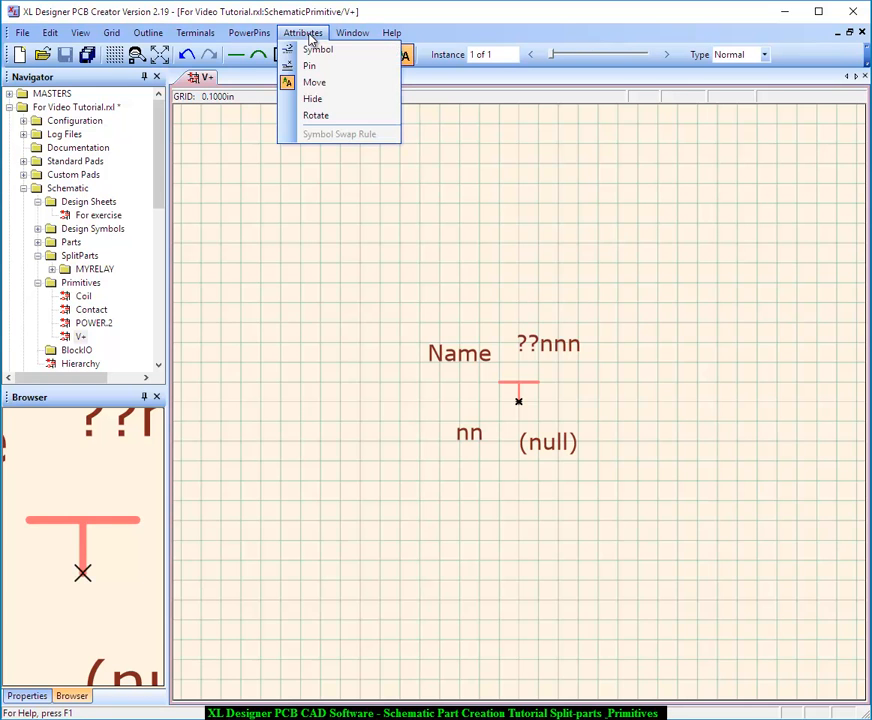
{"action": "left_click", "coordinate": [315, 99]}
{"action": "left_click", "coordinate": [459, 356]}
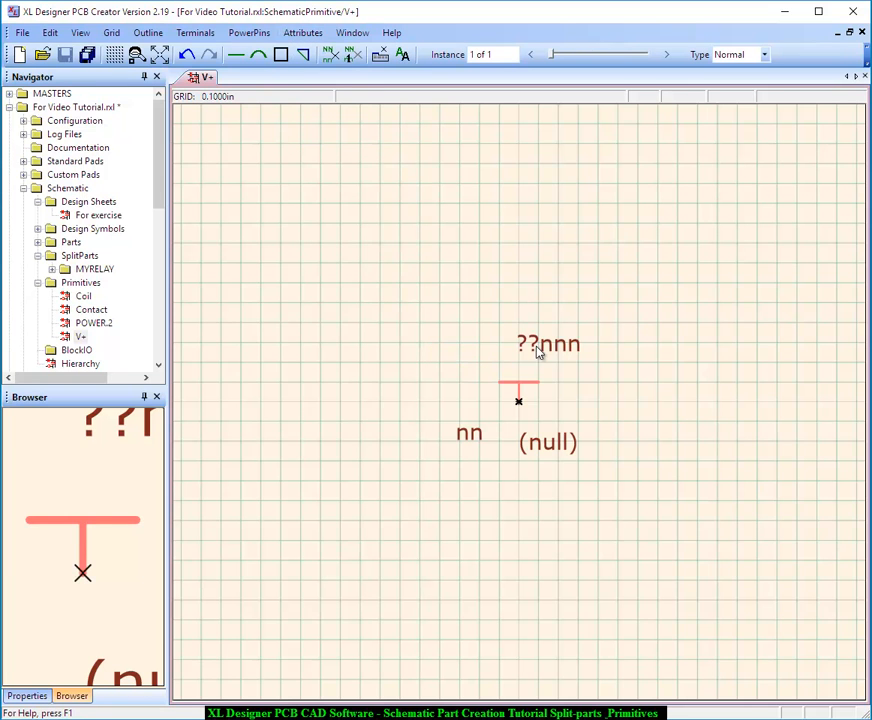
{"action": "left_click", "coordinate": [548, 344]}
{"action": "left_click", "coordinate": [548, 442]}
{"action": "left_click", "coordinate": [471, 434]}
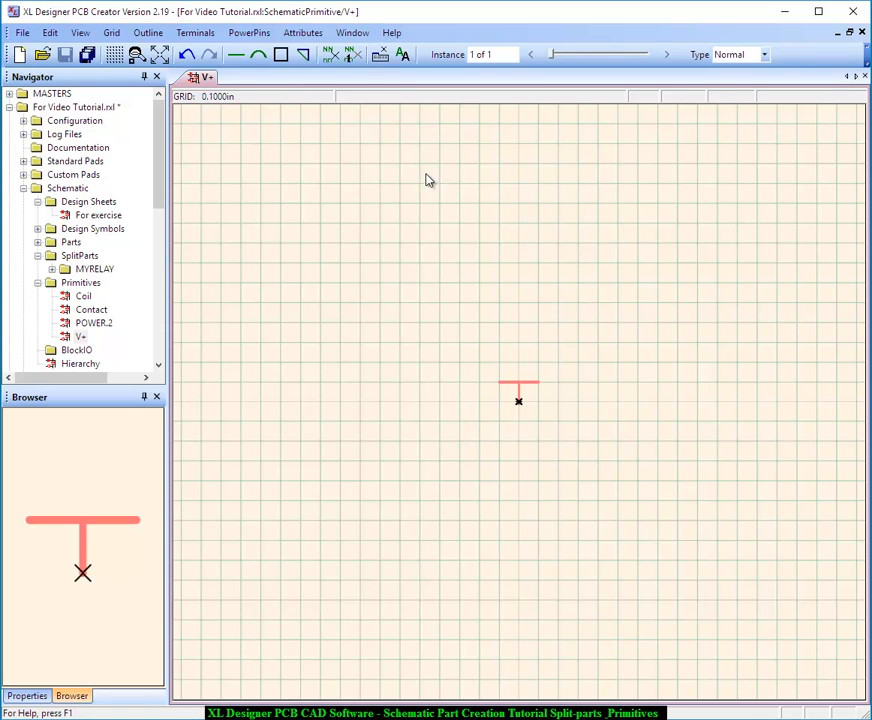
Set the terminal's Signal name attribute to V+ with visibility Value Only
{"action": "left_click", "coordinate": [302, 33]}
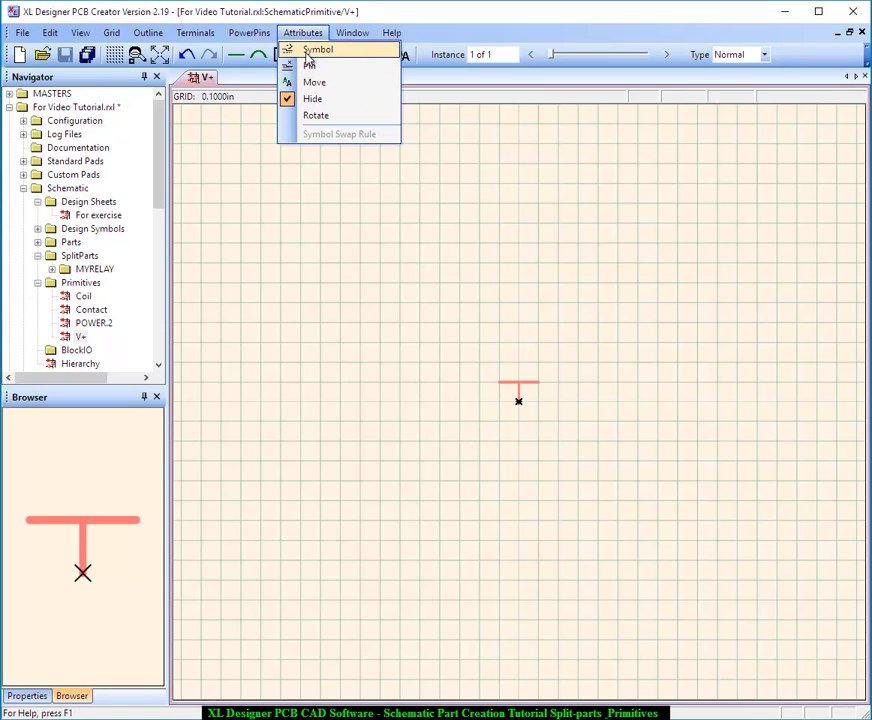
{"action": "left_click", "coordinate": [310, 67]}
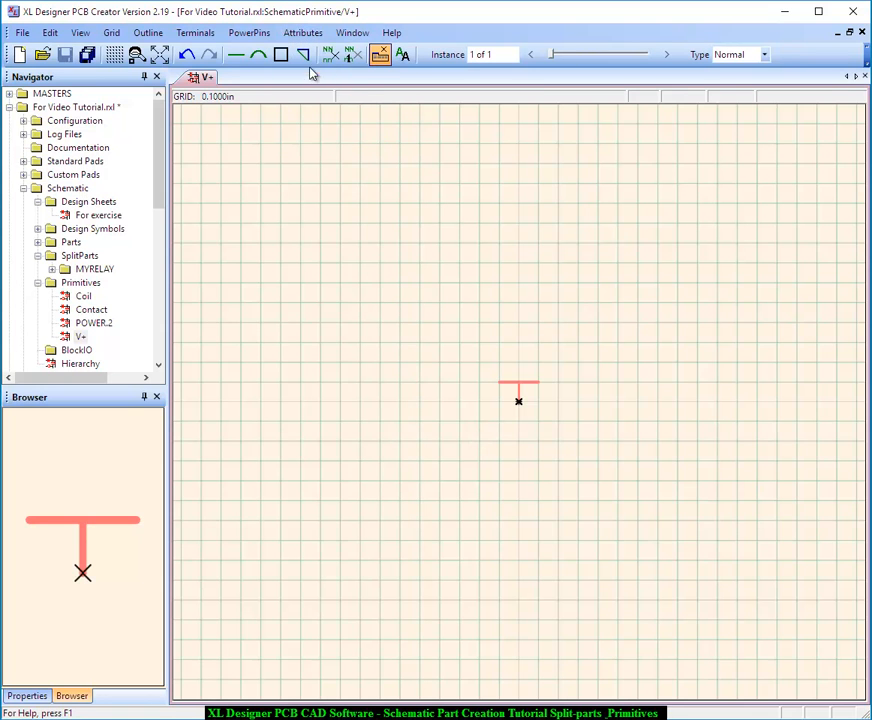
{"action": "left_click", "coordinate": [519, 403]}
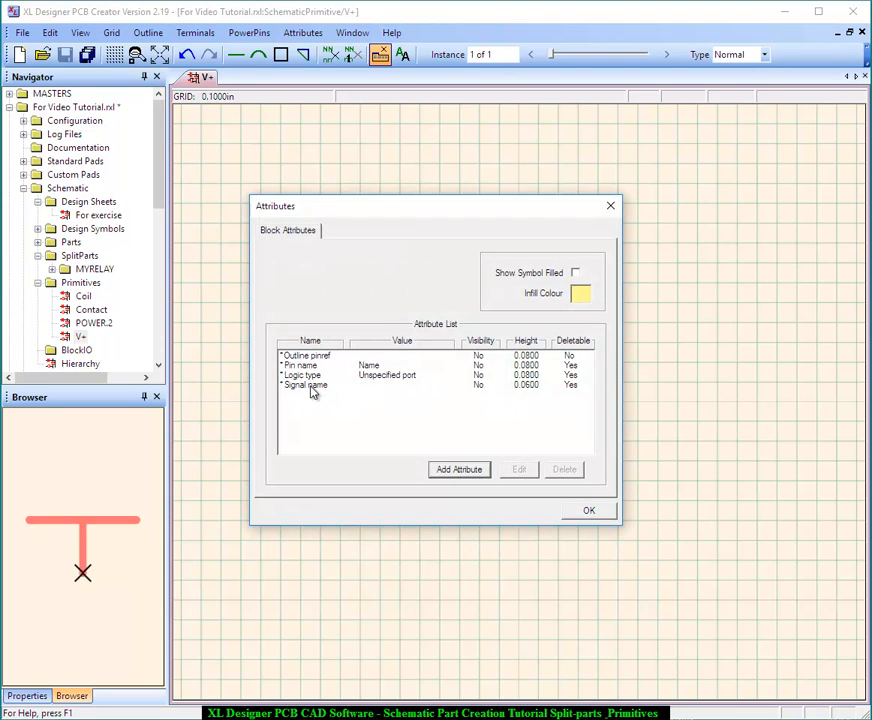
{"action": "left_click", "coordinate": [311, 386]}
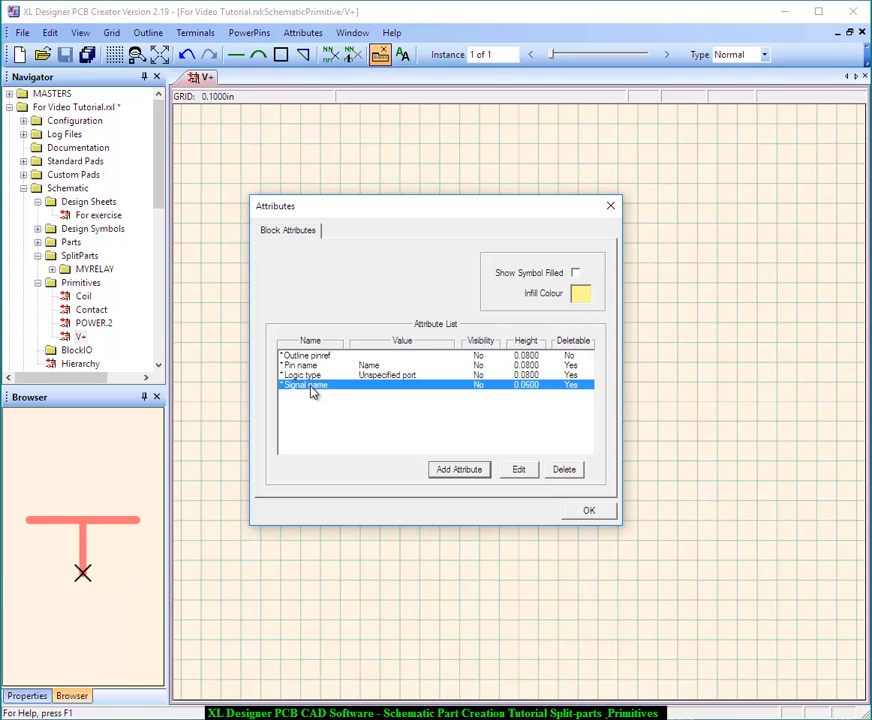
{"action": "double_click", "coordinate": [311, 386]}
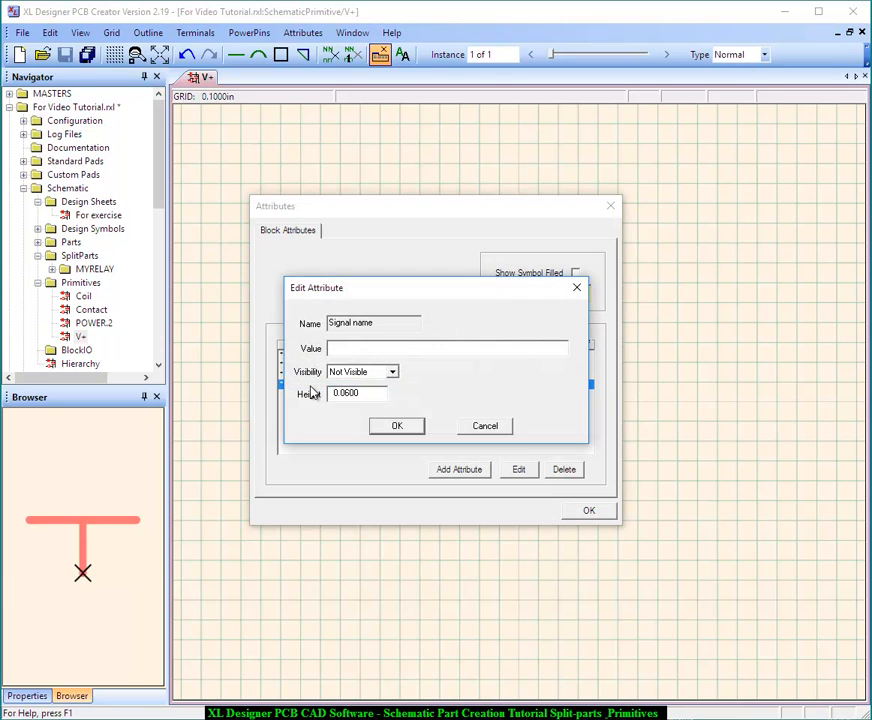
{"action": "type", "text": "V+"}
{"action": "key", "text": "Home"}
{"action": "left_click", "coordinate": [392, 372]}
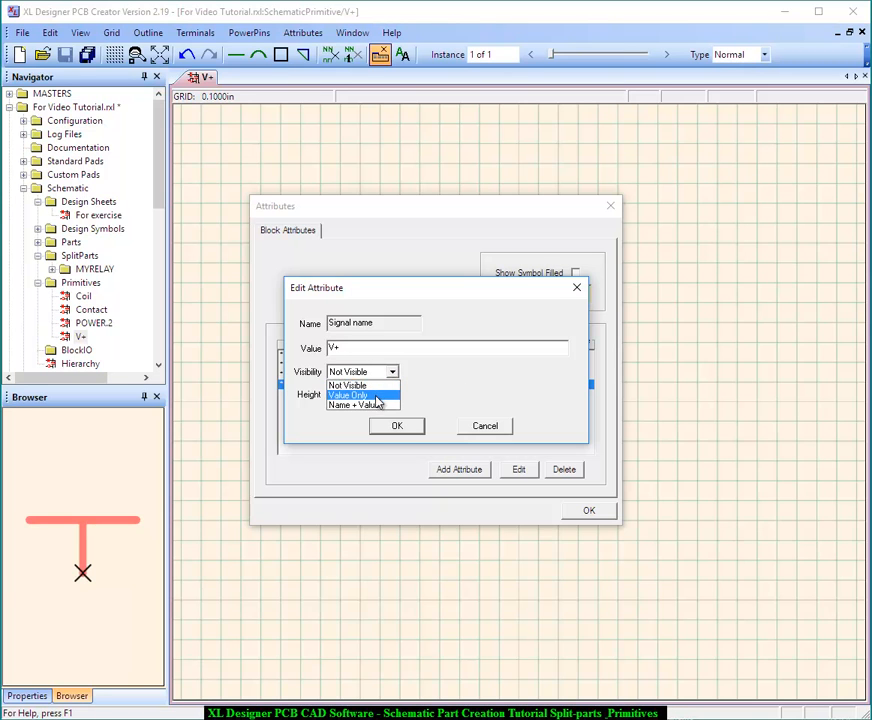
{"action": "left_click", "coordinate": [380, 396]}
{"action": "left_click", "coordinate": [396, 427]}
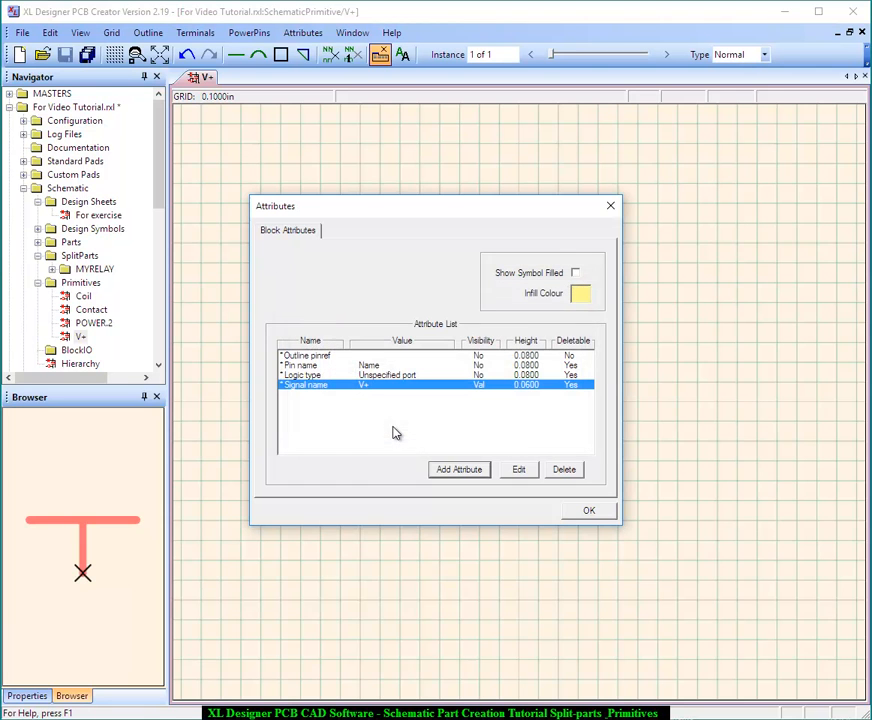
Set the terminal's Logic type attribute to Power pin and accept the attributes
{"action": "double_click", "coordinate": [400, 377]}
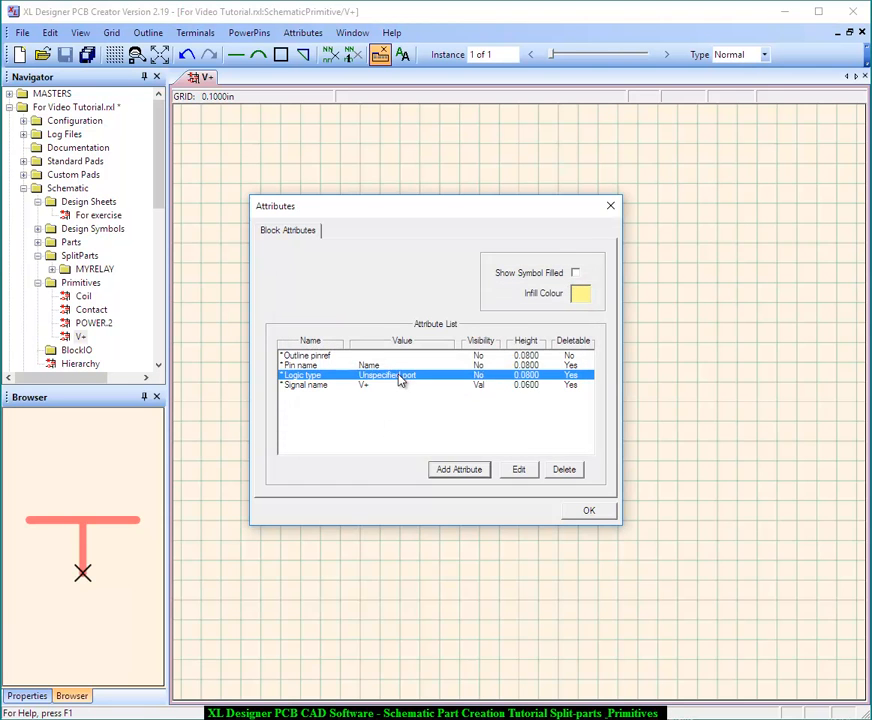
{"action": "left_click", "coordinate": [433, 350]}
{"action": "left_click", "coordinate": [445, 429]}
{"action": "left_click", "coordinate": [402, 433]}
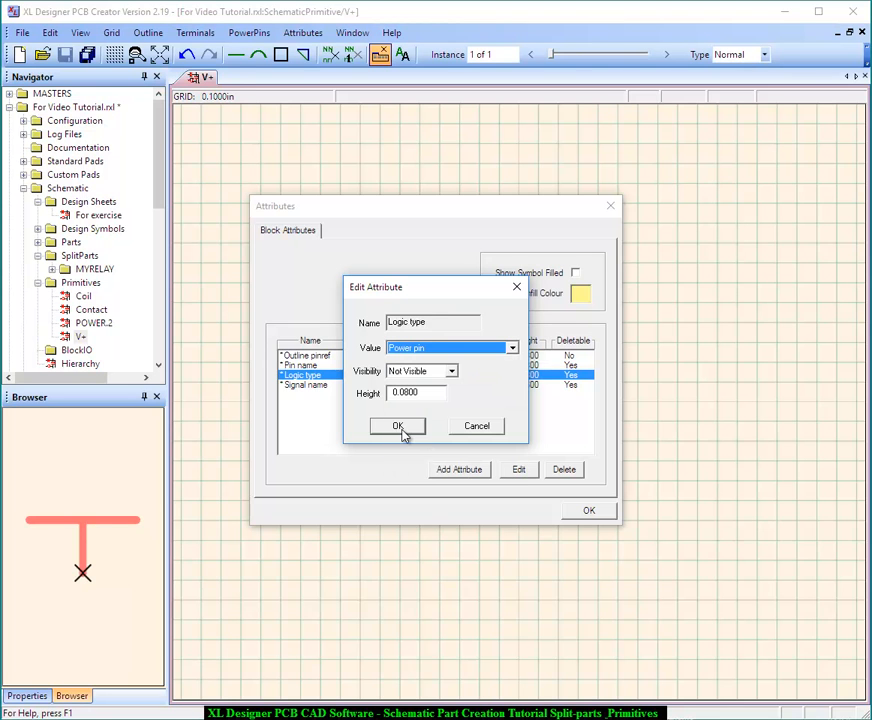
{"action": "left_click", "coordinate": [595, 514]}
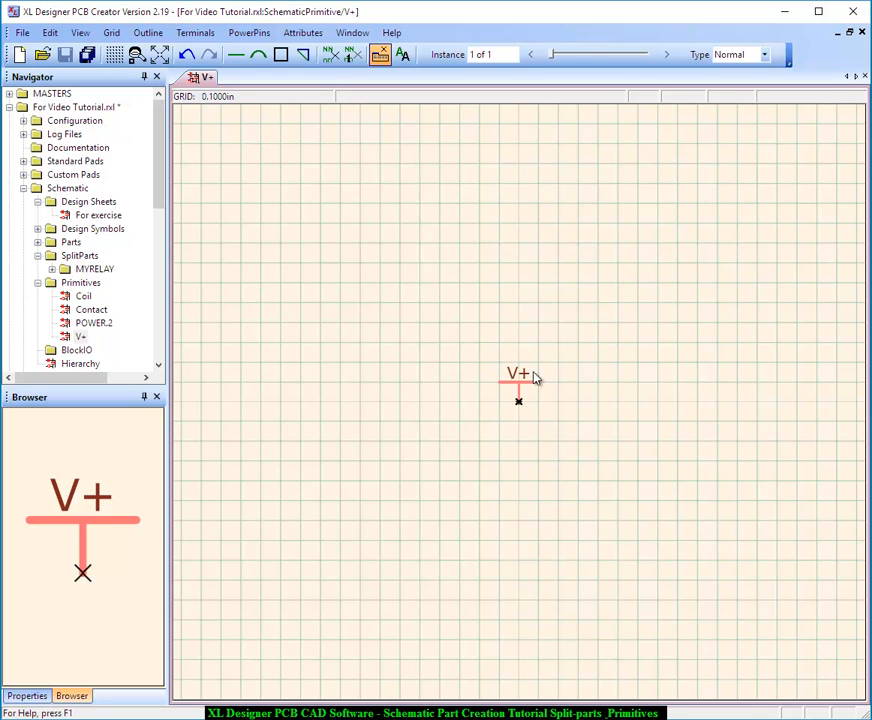
Set the Signal name text height to 0.0900 and move the V+ label half a grid square up, clear of the bar
{"action": "left_click", "coordinate": [303, 32]}
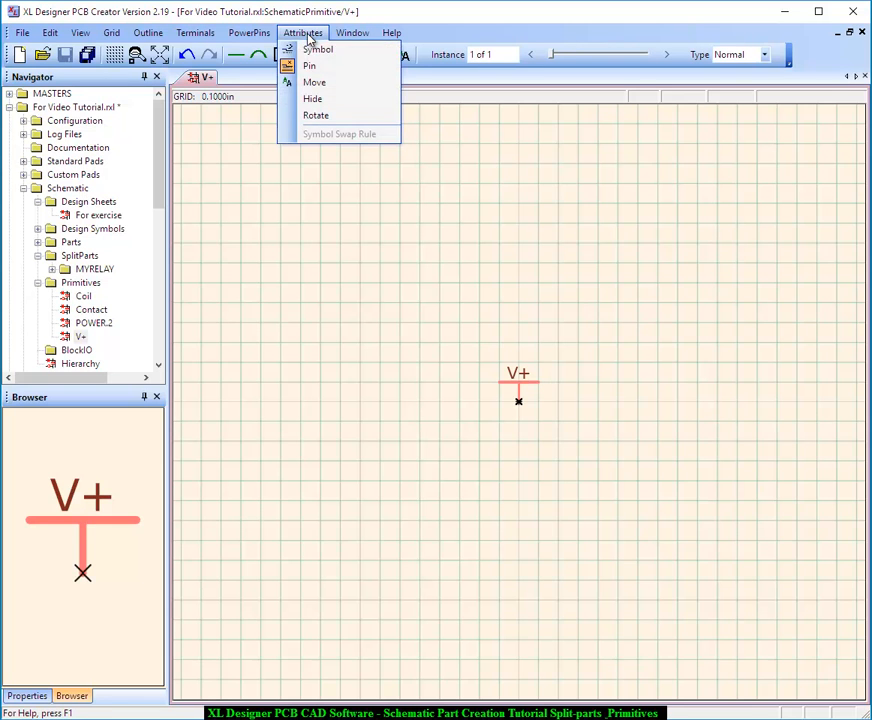
{"action": "left_click", "coordinate": [310, 66]}
{"action": "left_click", "coordinate": [519, 403]}
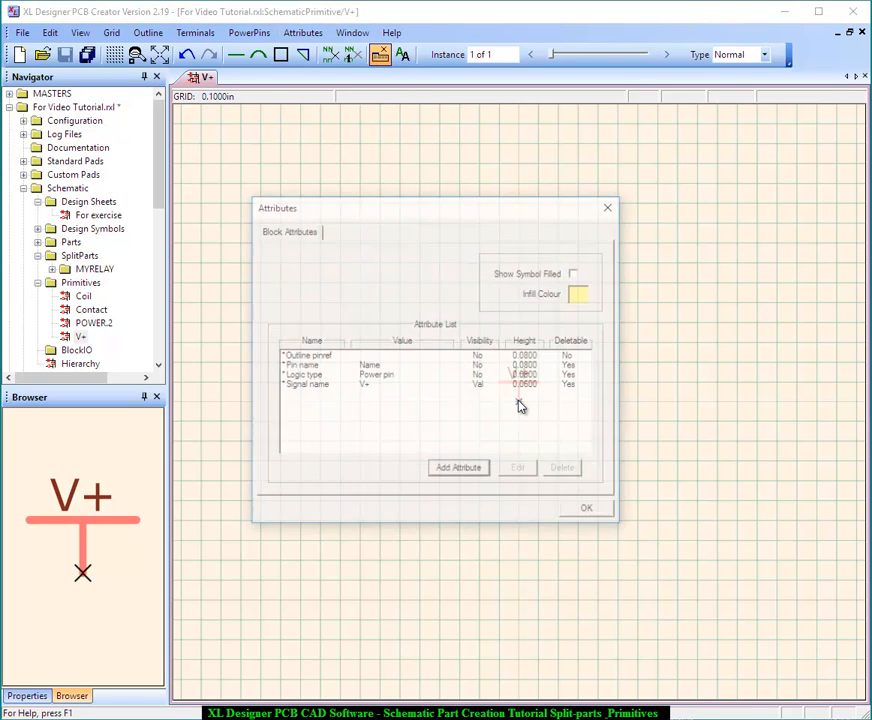
{"action": "double_click", "coordinate": [482, 388]}
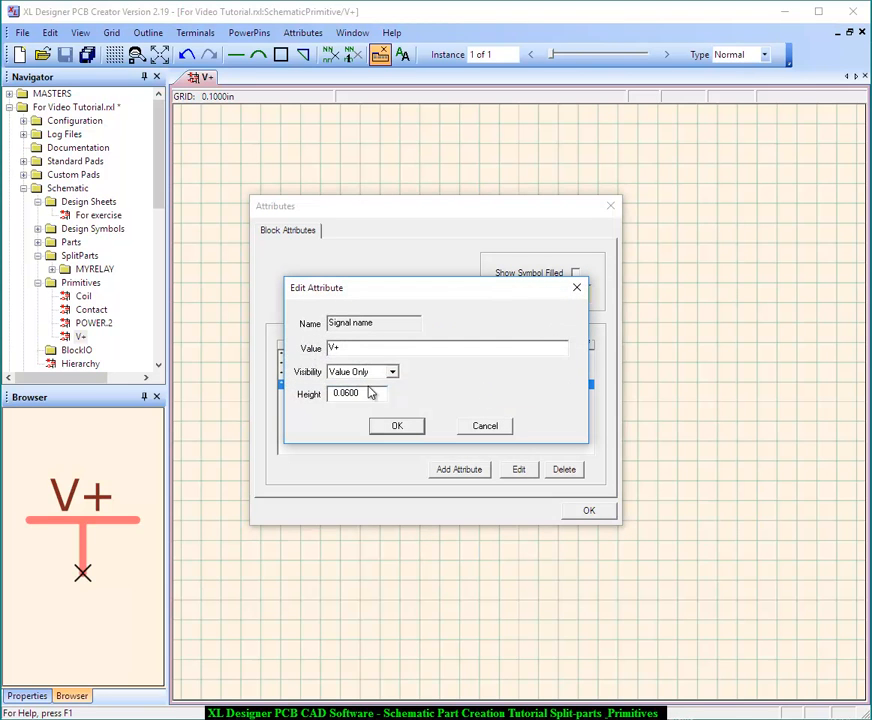
{"action": "left_click", "coordinate": [346, 393]}
{"action": "key", "text": "Delete"}
{"action": "type", "text": "9"}
{"action": "key", "text": "Return"}
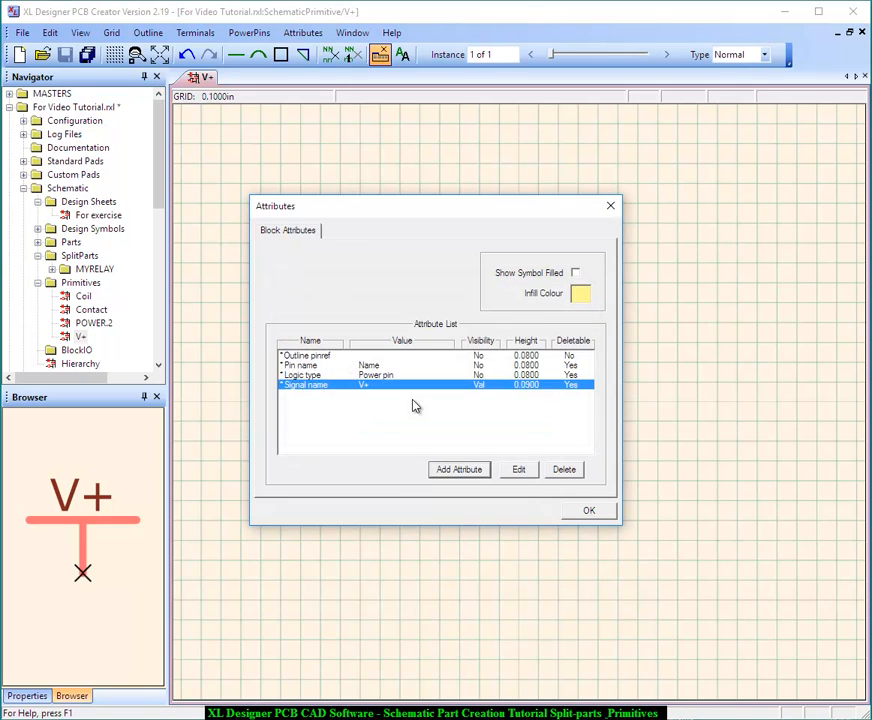
{"action": "left_click", "coordinate": [588, 511]}
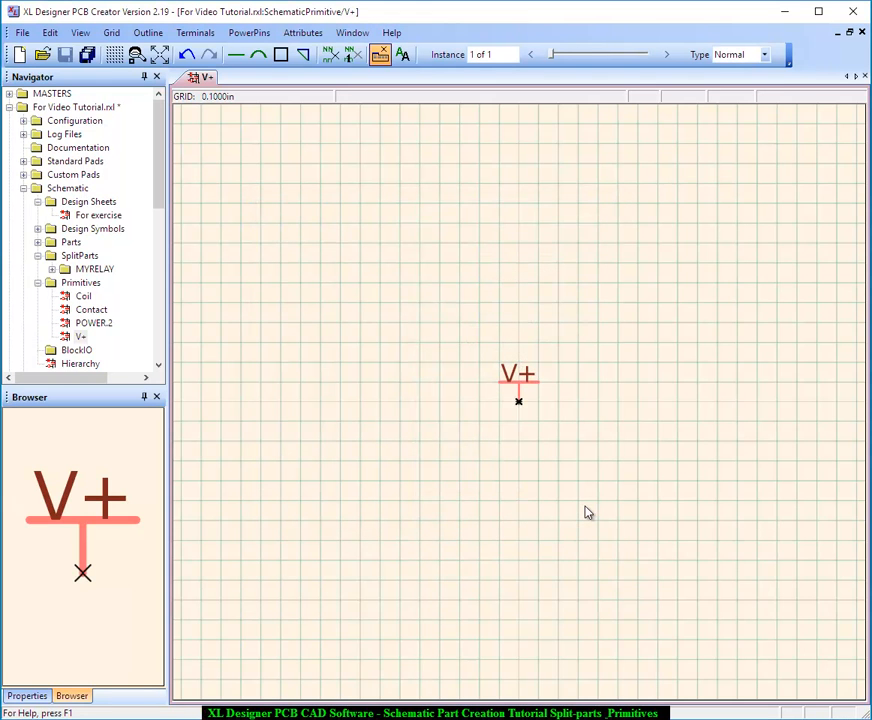
{"action": "left_click", "coordinate": [403, 54]}
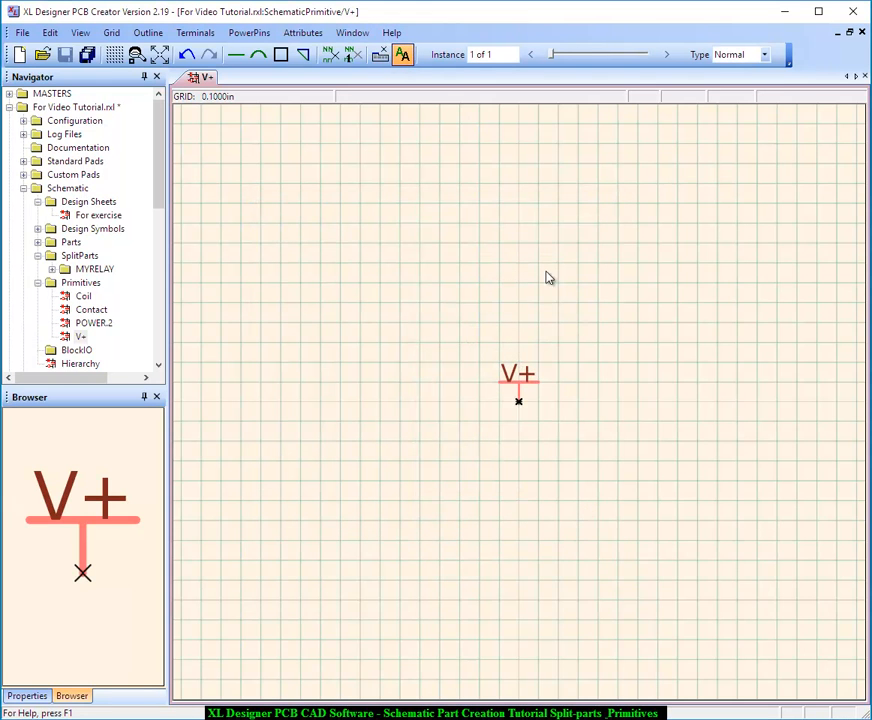
{"action": "left_click_drag", "start_coordinate": [508, 373], "coordinate": [510, 363]}
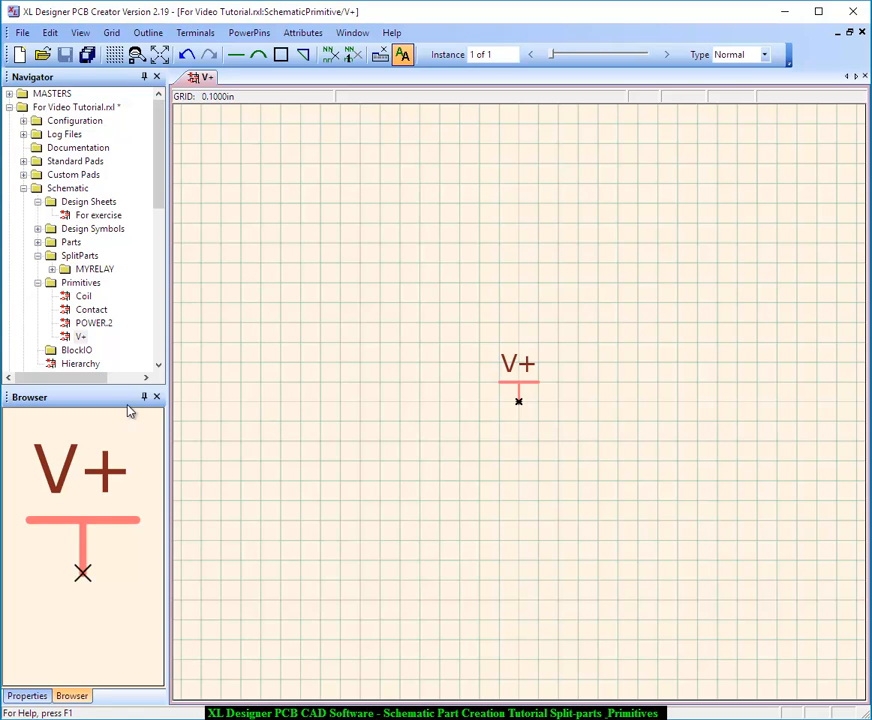
Duplicate the V+ primitive within the Primitives folder and rename the copy +12V
{"action": "right_click", "coordinate": [81, 340]}
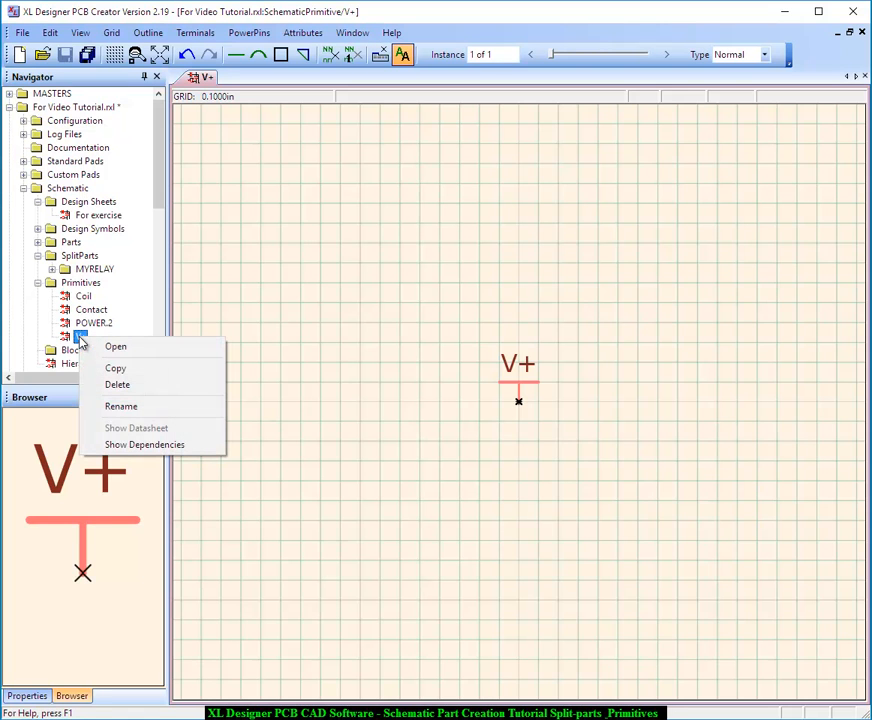
{"action": "left_click", "coordinate": [114, 367]}
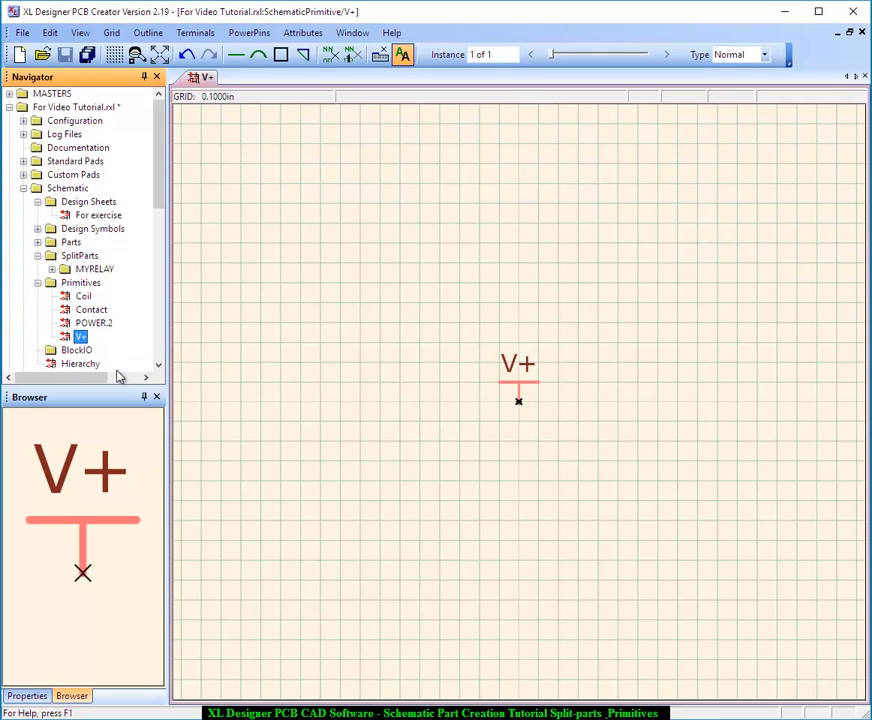
{"action": "right_click", "coordinate": [91, 284]}
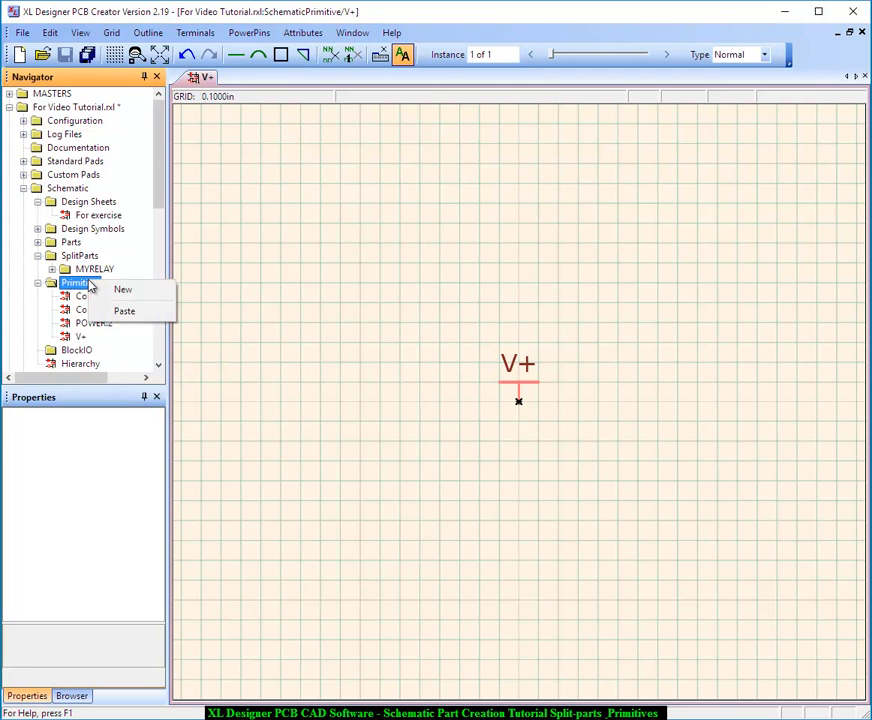
{"action": "left_click", "coordinate": [112, 312]}
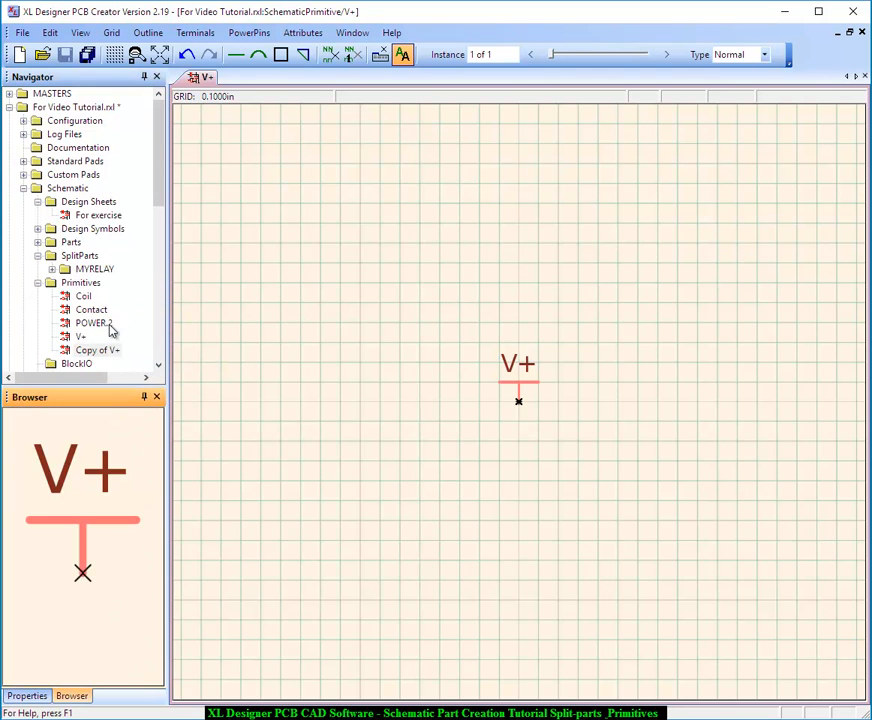
{"action": "right_click", "coordinate": [113, 352]}
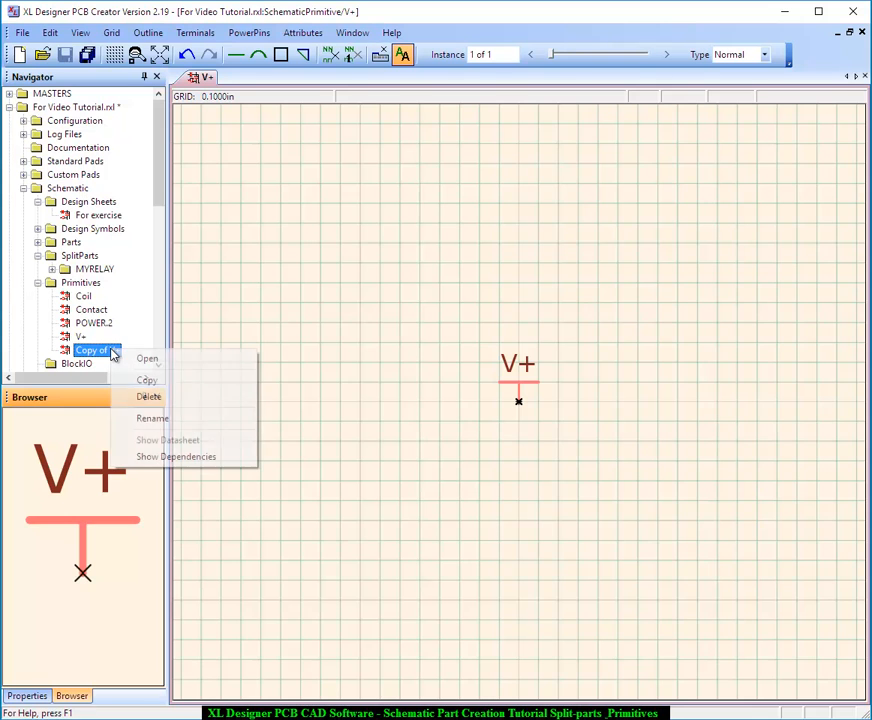
{"action": "left_click", "coordinate": [157, 420]}
{"action": "type", "text": "+12"}
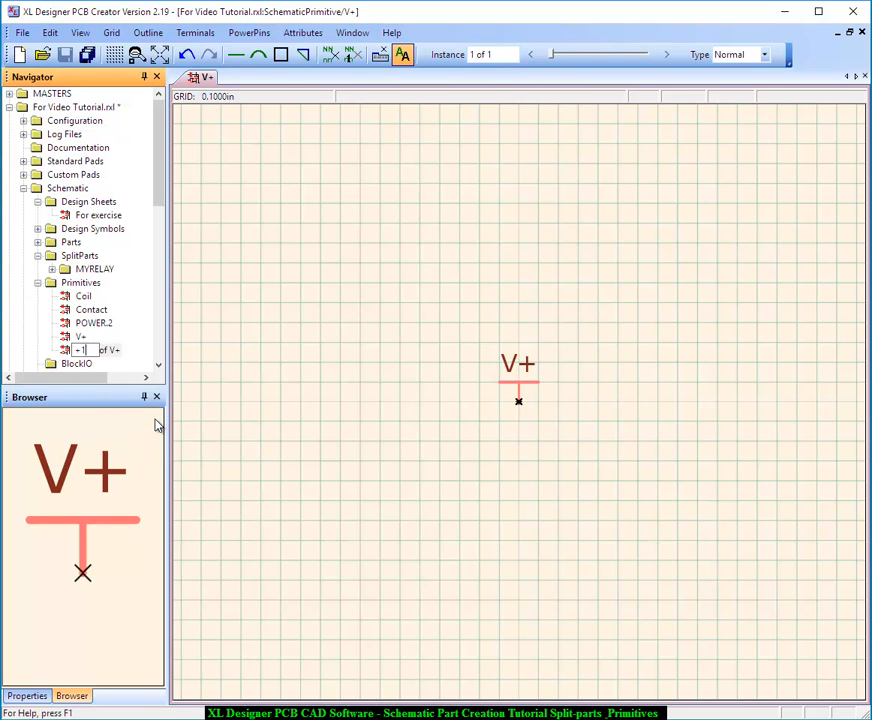
{"action": "type", "text": "V"}
{"action": "key", "text": "Return"}
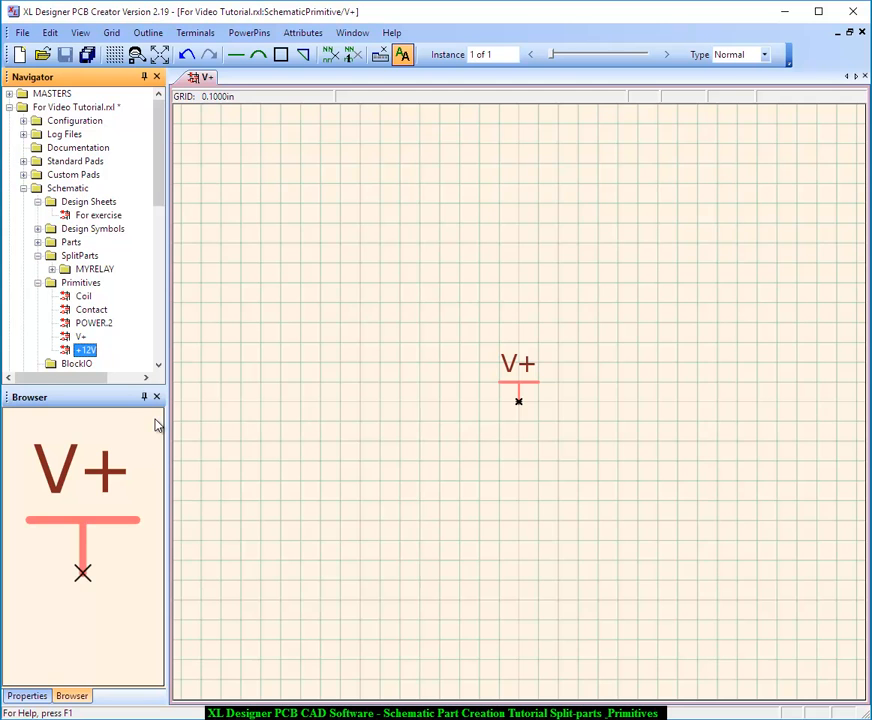
Open the +12V primitive and set its terminal's Signal name attribute to +12V
{"action": "double_click", "coordinate": [78, 351]}
{"action": "scroll", "coordinate": [514, 377], "scroll_direction": "down", "scroll_amount": 1}
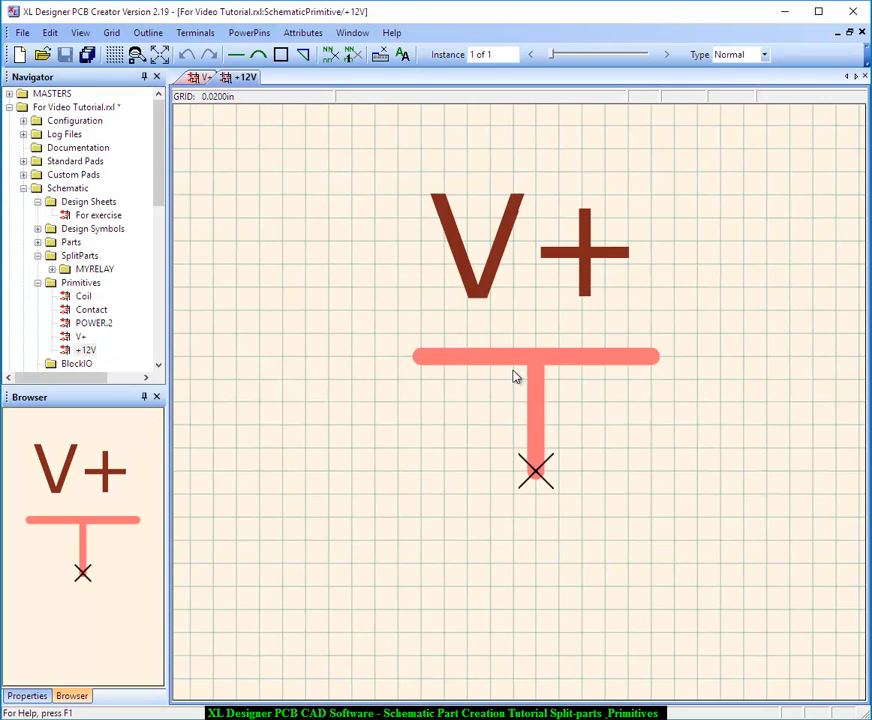
{"action": "scroll", "coordinate": [516, 378], "scroll_direction": "down", "scroll_amount": 1}
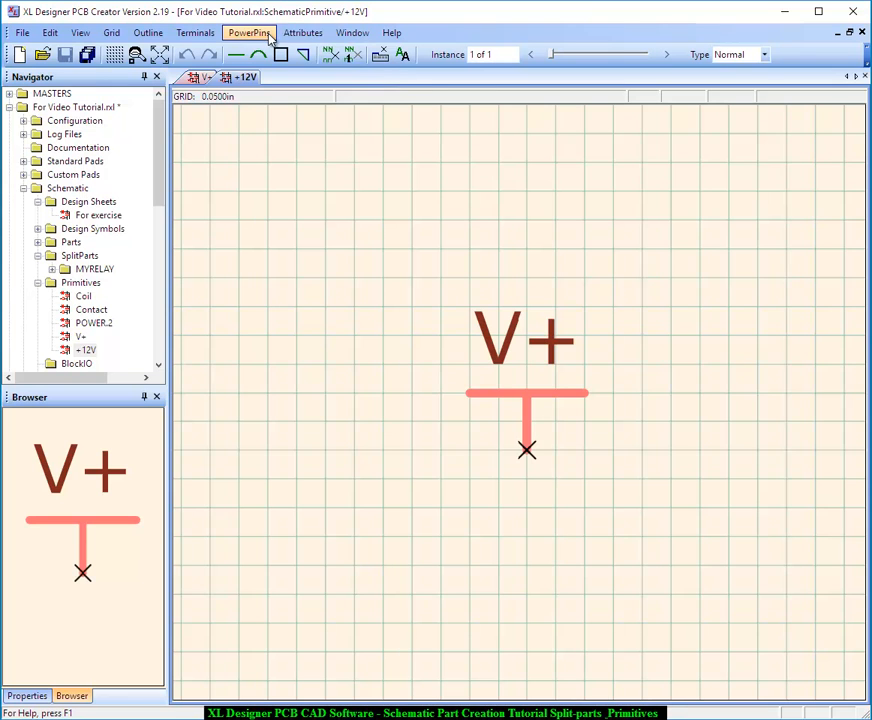
{"action": "left_click", "coordinate": [305, 34]}
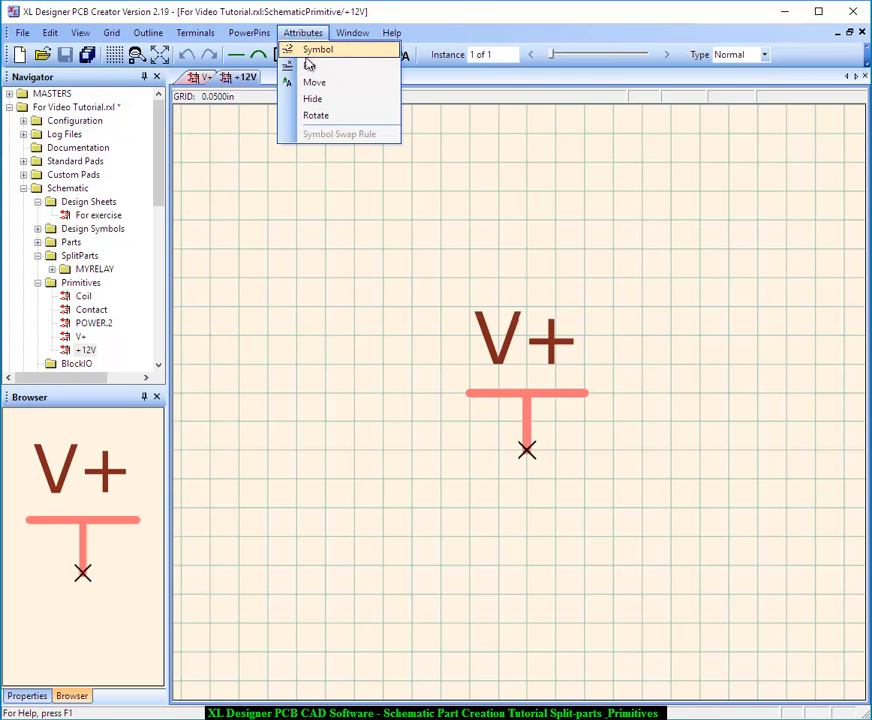
{"action": "left_click", "coordinate": [312, 50]}
{"action": "left_click", "coordinate": [527, 450]}
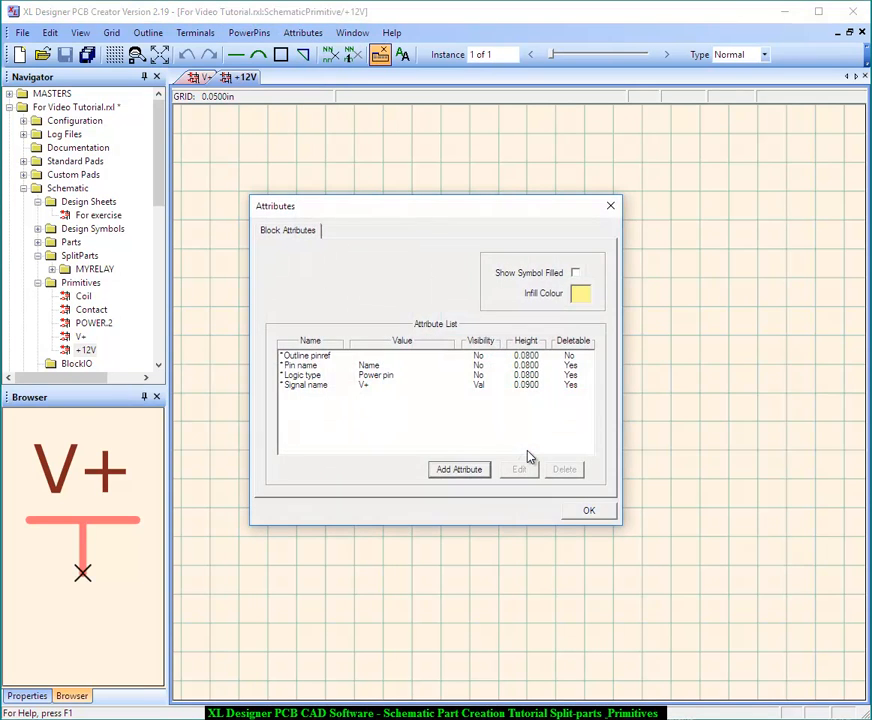
{"action": "double_click", "coordinate": [373, 385]}
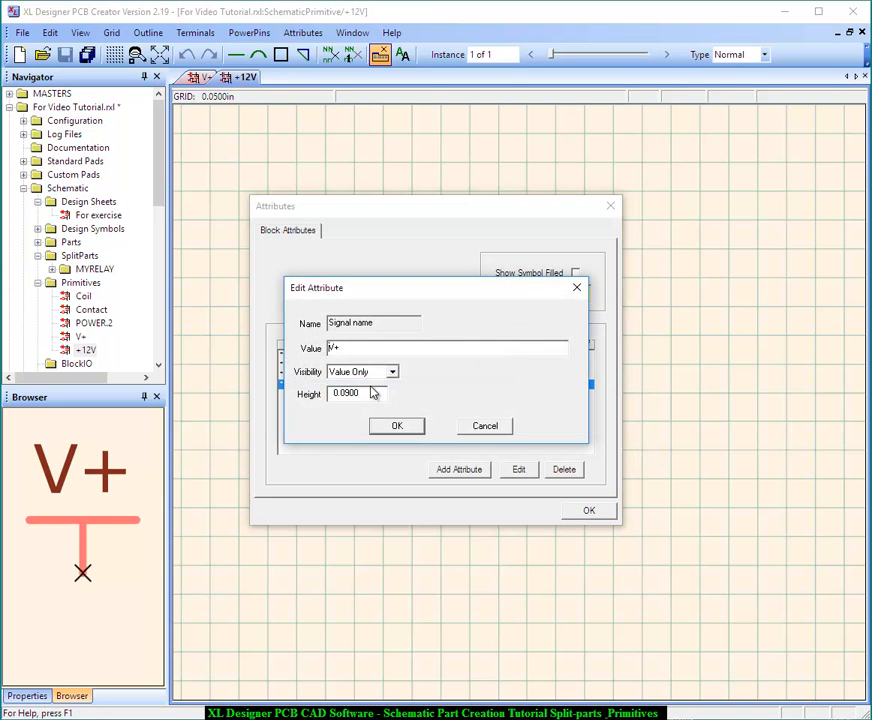
{"action": "key", "text": "BackSpace"}
{"action": "key", "text": "BackSpace"}
{"action": "type", "text": "+12V"}
{"action": "left_click", "coordinate": [392, 428]}
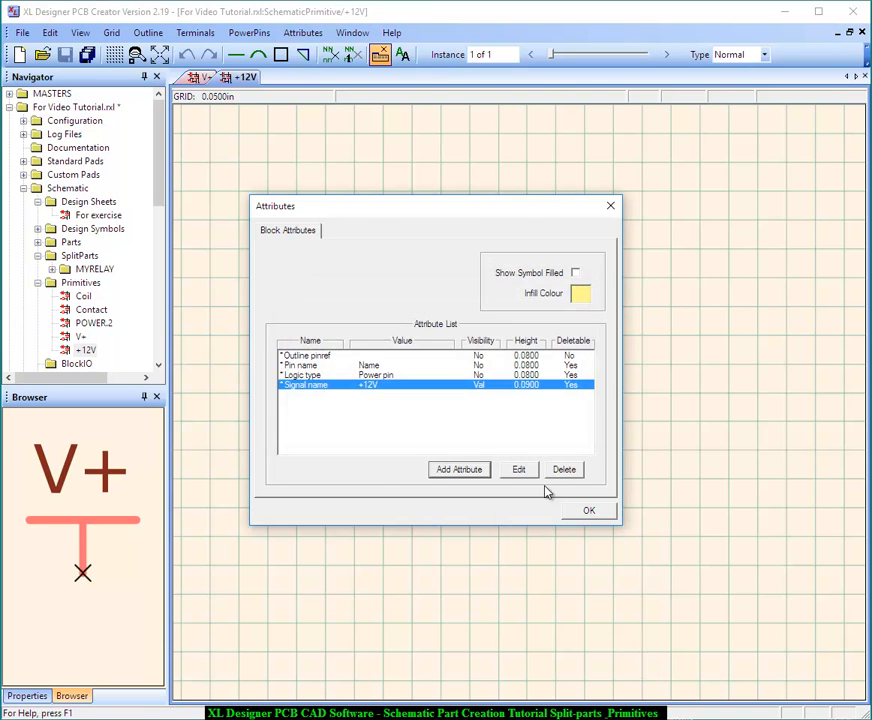
{"action": "left_click", "coordinate": [586, 511]}
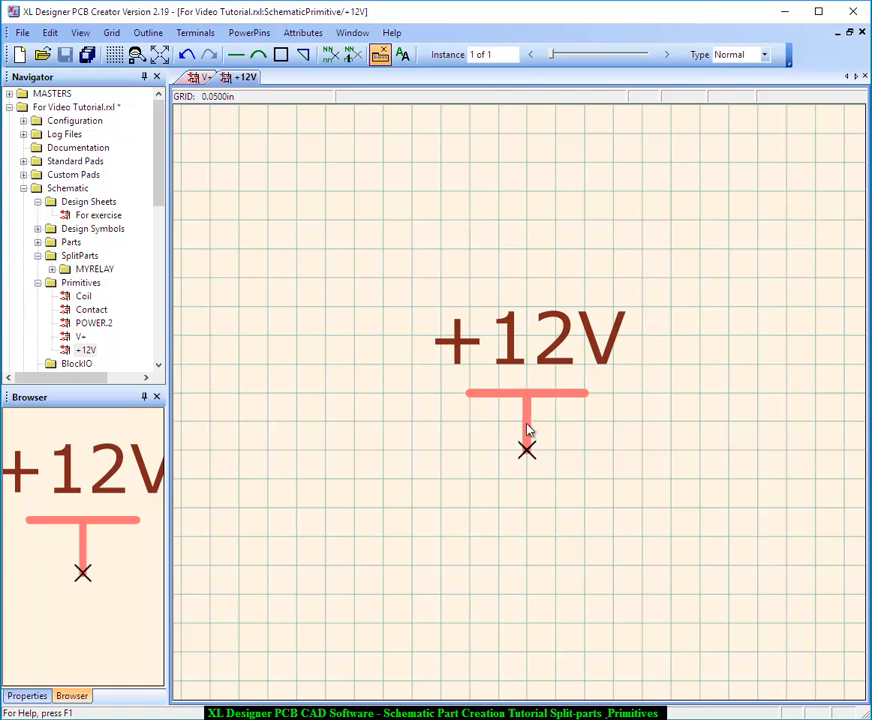
Open the For exercise design sheet and place a +12V primitive above and to the left of relay coil RL1a
{"action": "left_click", "coordinate": [100, 218]}
{"action": "double_click", "coordinate": [100, 218]}
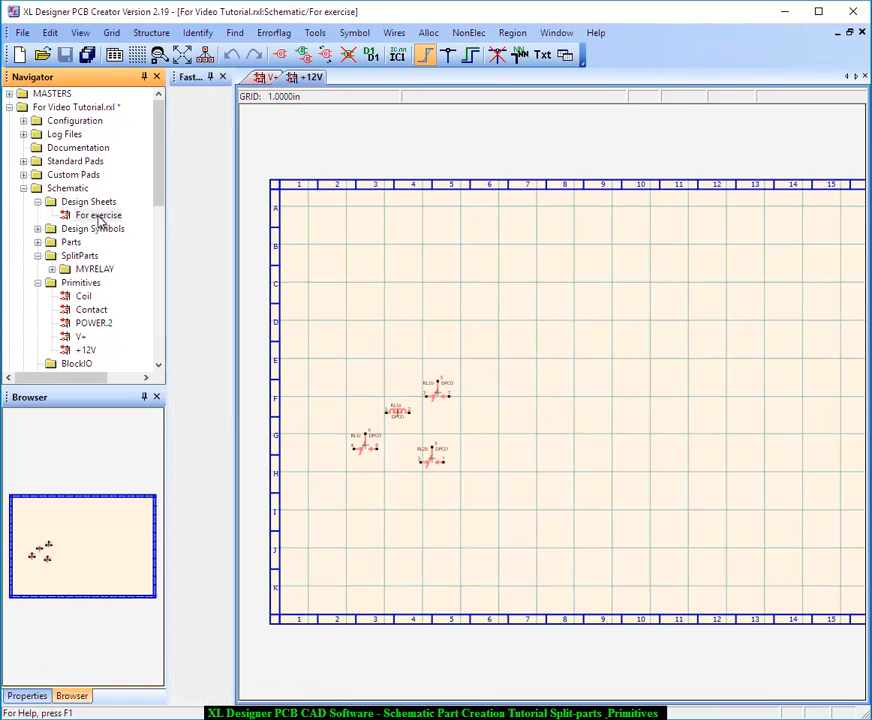
{"action": "scroll", "coordinate": [420, 357], "scroll_direction": "up", "scroll_amount": 1}
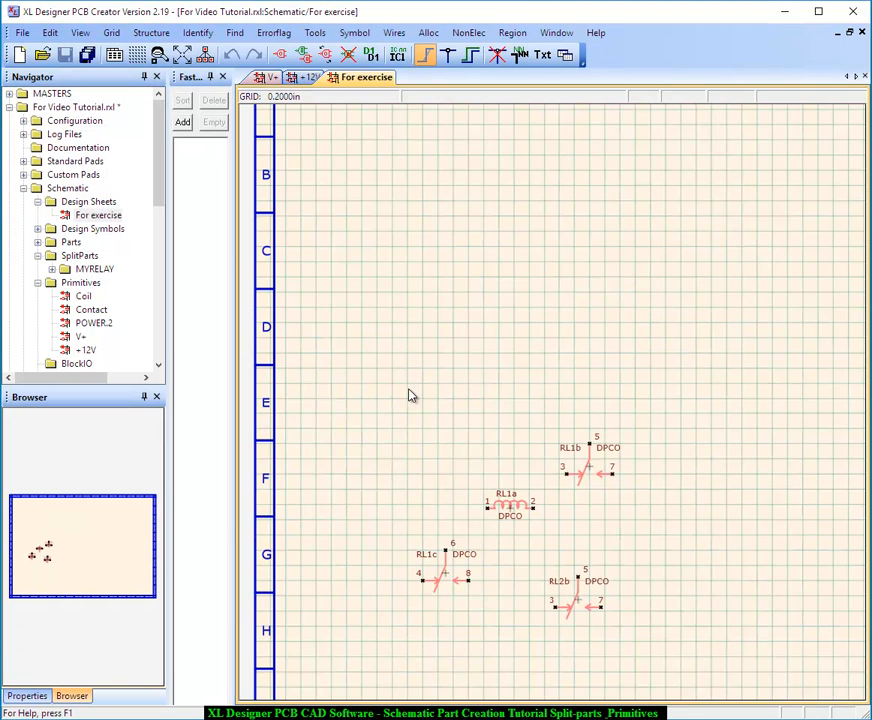
{"action": "scroll", "coordinate": [476, 507], "scroll_direction": "up", "scroll_amount": 1}
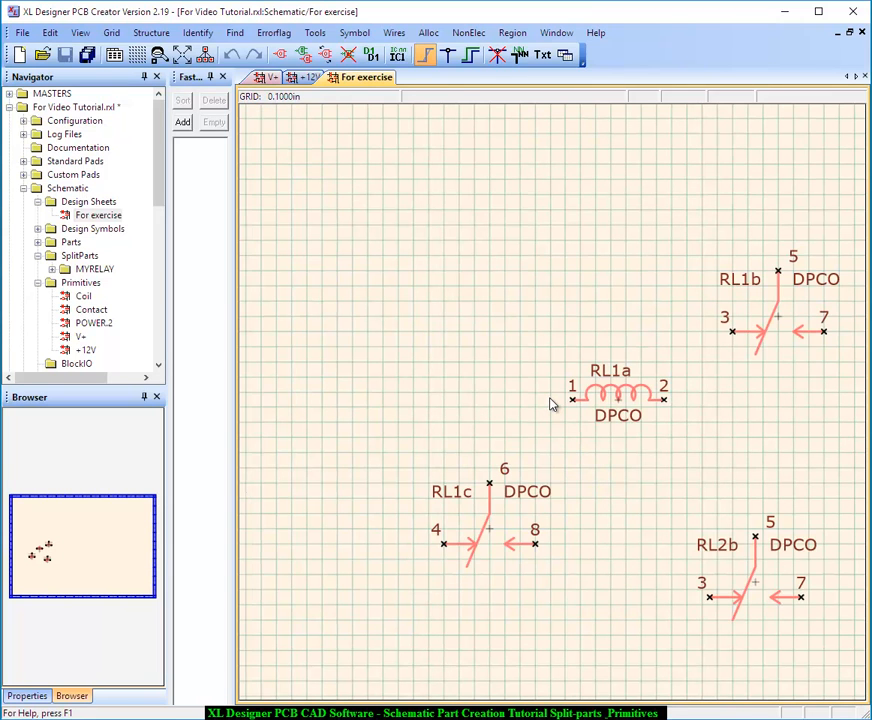
{"action": "left_click", "coordinate": [356, 33]}
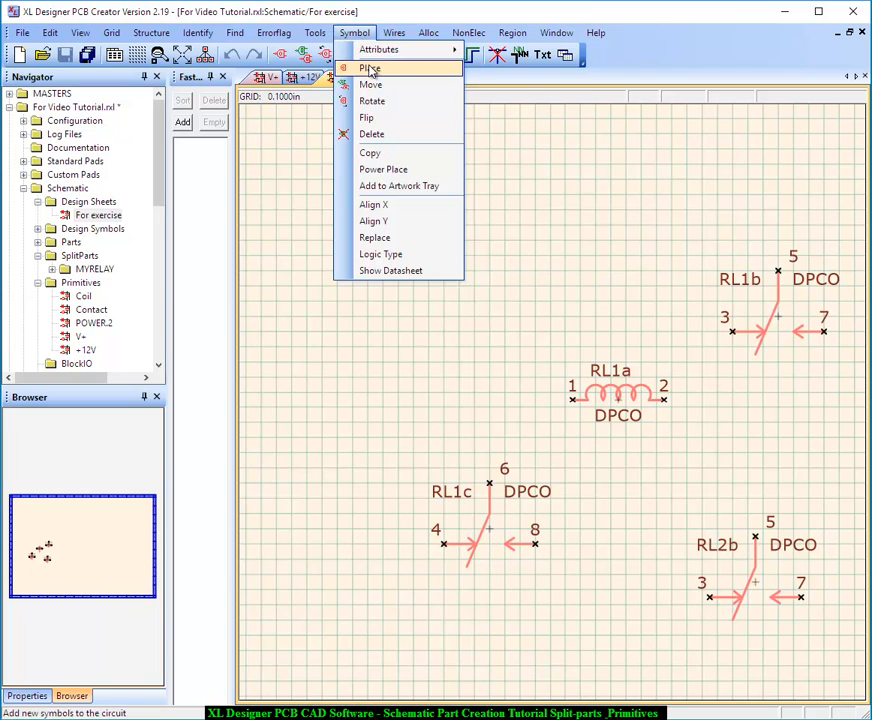
{"action": "left_click", "coordinate": [370, 69]}
{"action": "left_click", "coordinate": [86, 350]}
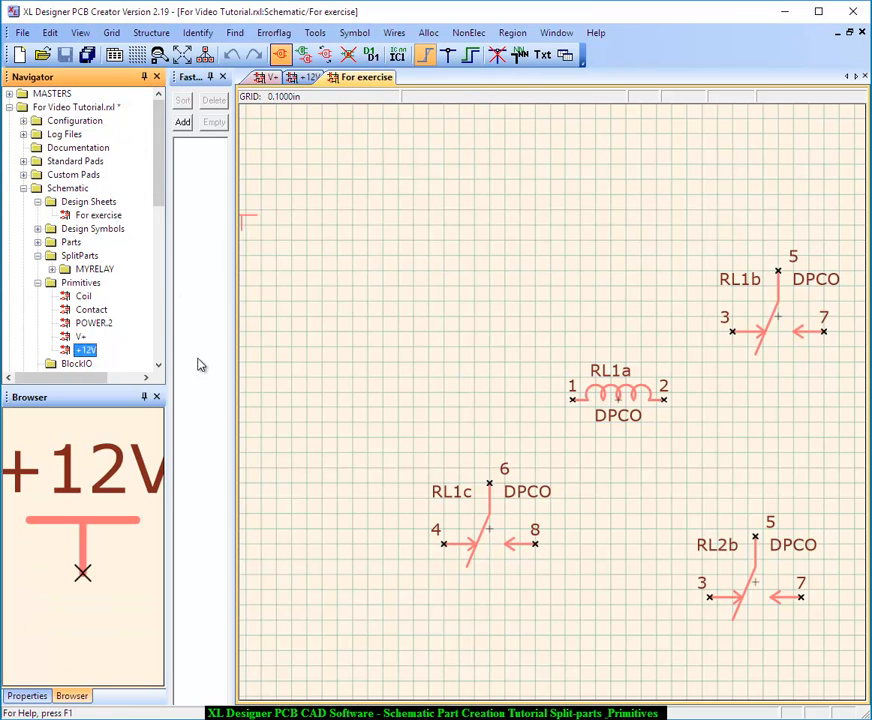
{"action": "left_click", "coordinate": [392, 314]}
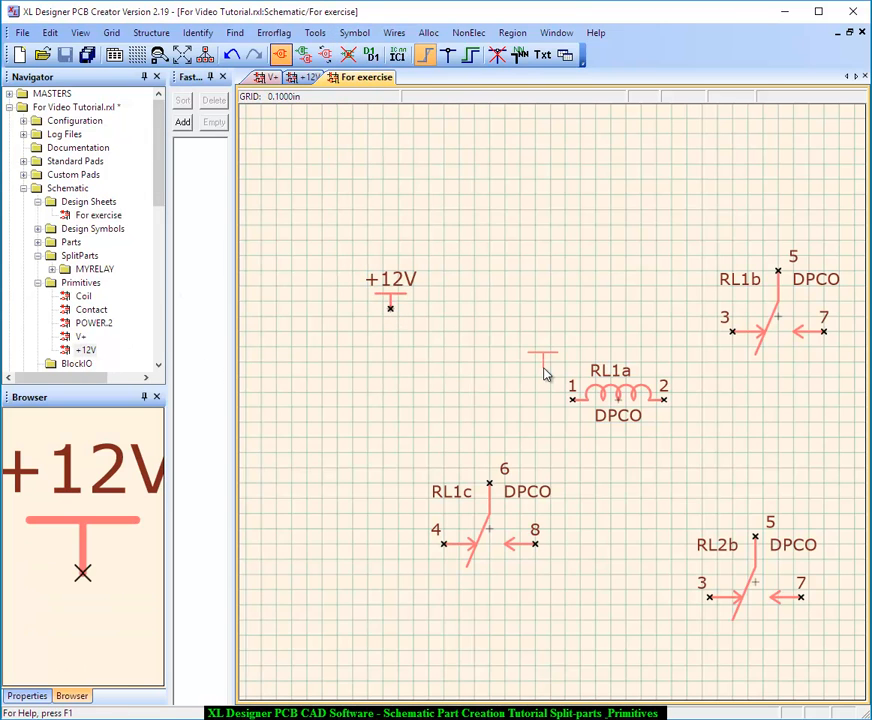
Add a wire connection from the +12V symbol's terminal to pin 1 of relay coil RL1a
{"action": "left_click", "coordinate": [447, 54]}
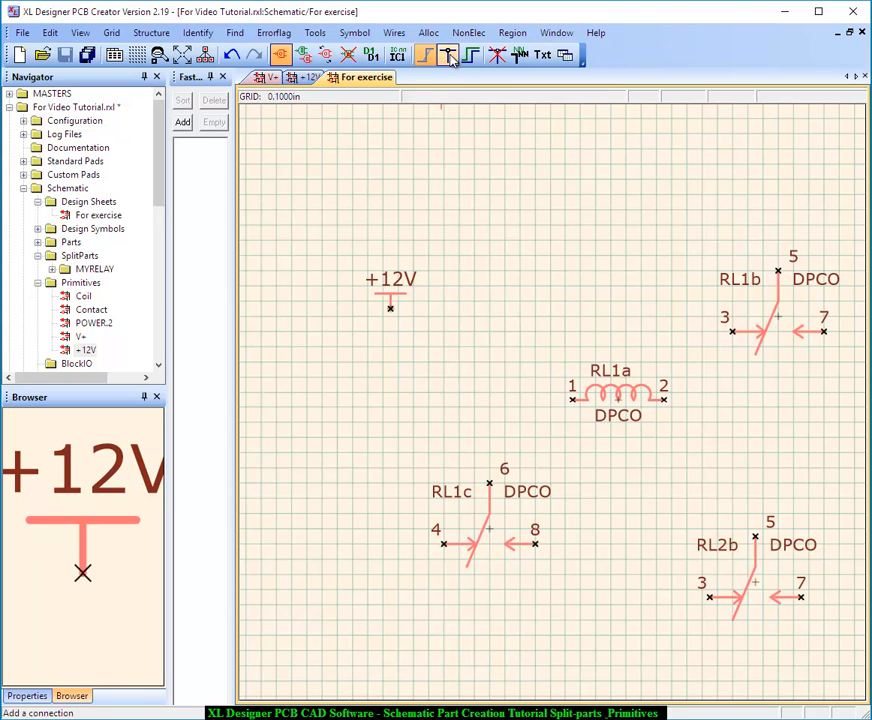
{"action": "left_click", "coordinate": [390, 311]}
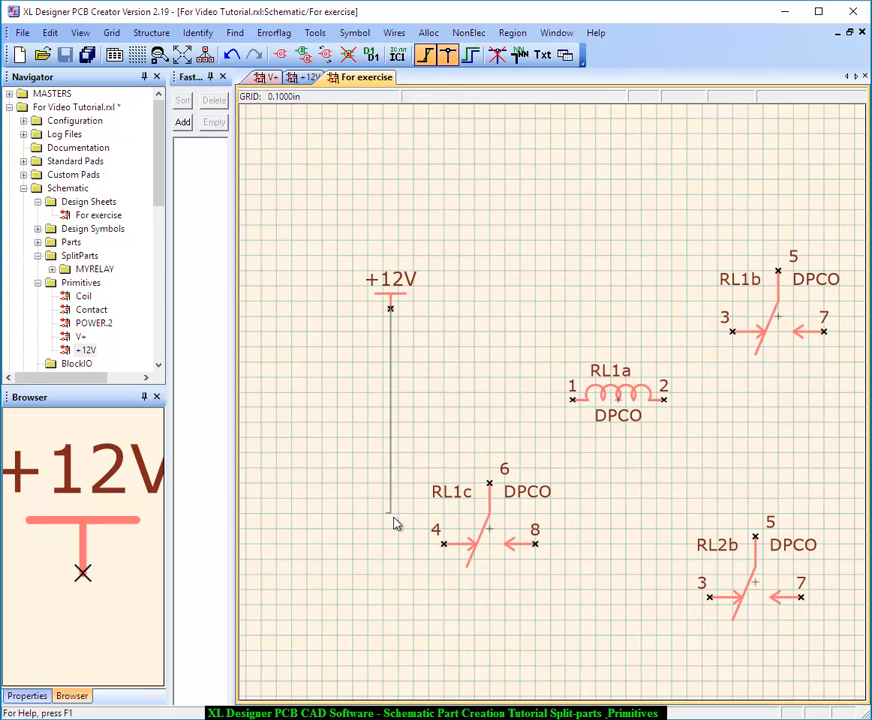
{"action": "left_click", "coordinate": [571, 401]}
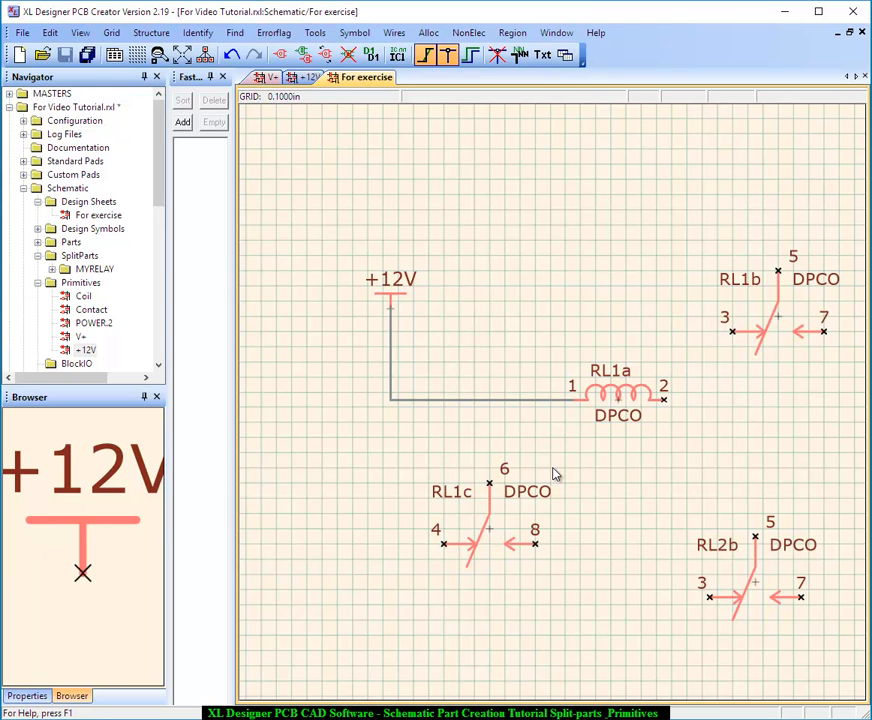
Extract the schematic's parts and wiring list, check the nets in the compilation report, and close the report and log file
{"action": "left_click", "coordinate": [565, 55]}
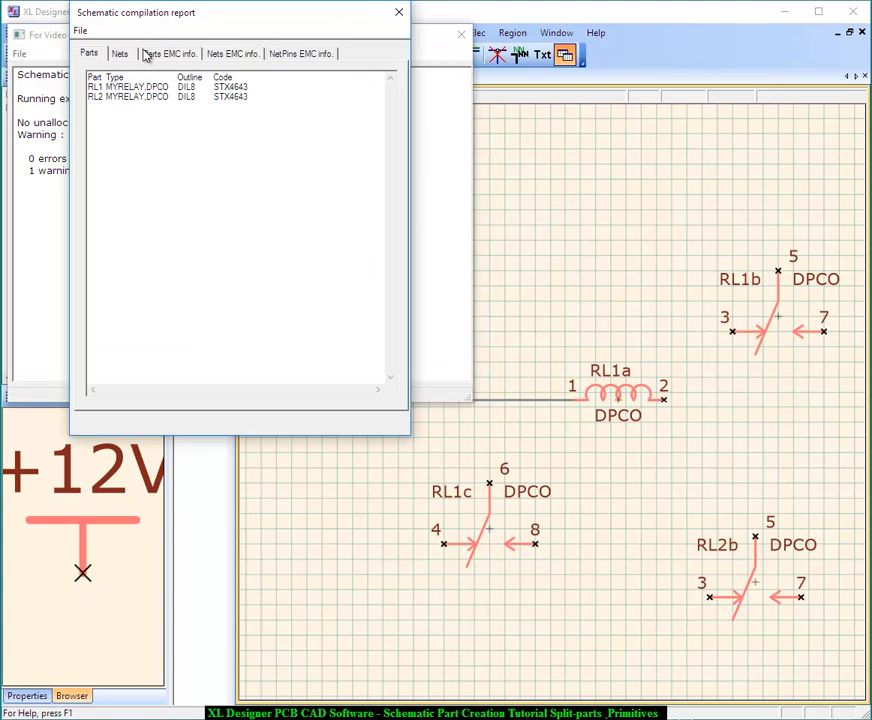
{"action": "left_click", "coordinate": [120, 56]}
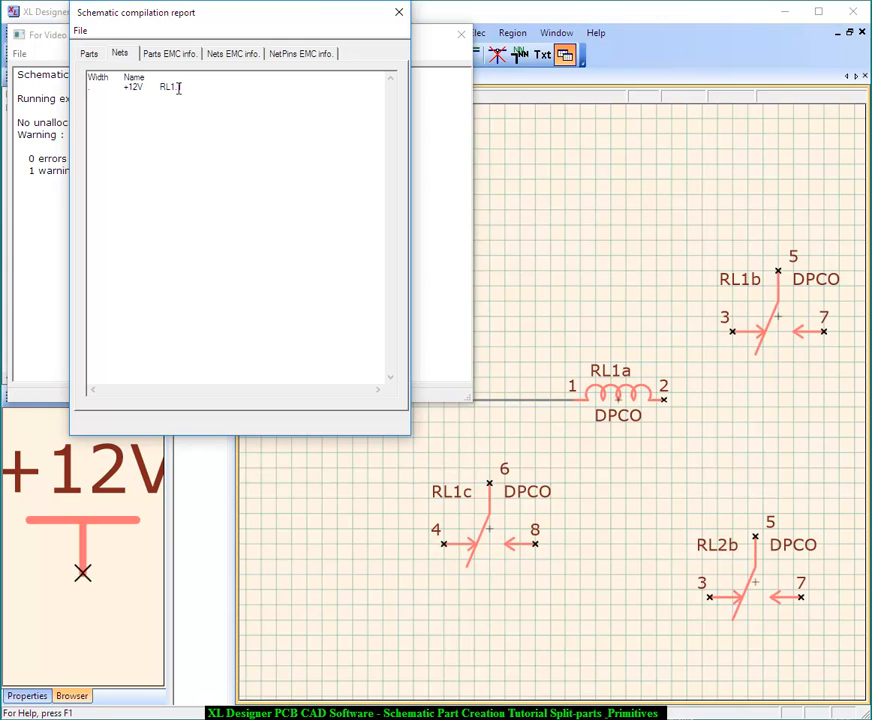
{"action": "left_click", "coordinate": [398, 13]}
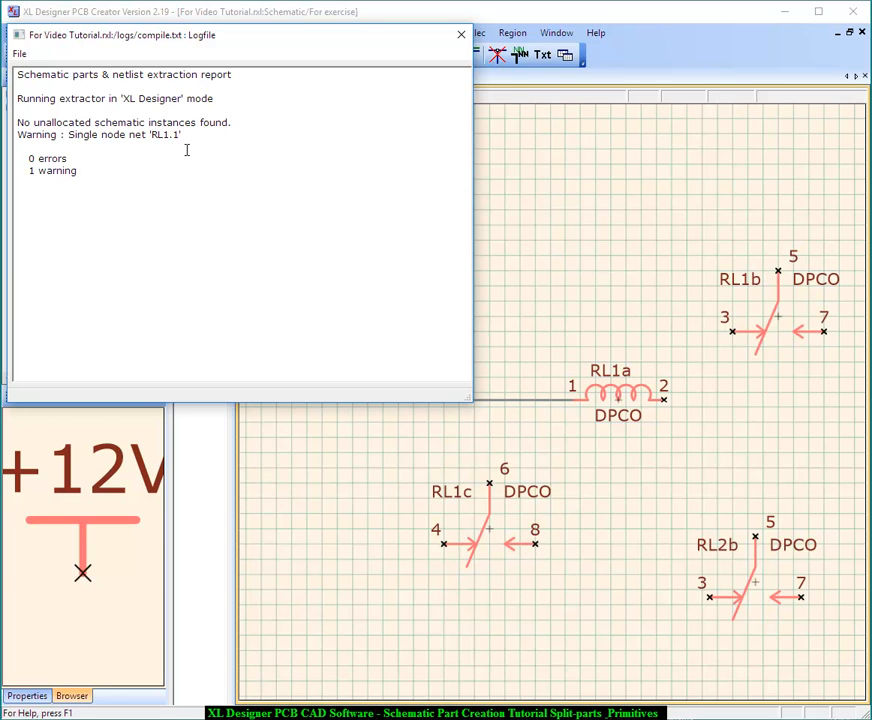
{"action": "left_click", "coordinate": [460, 34]}
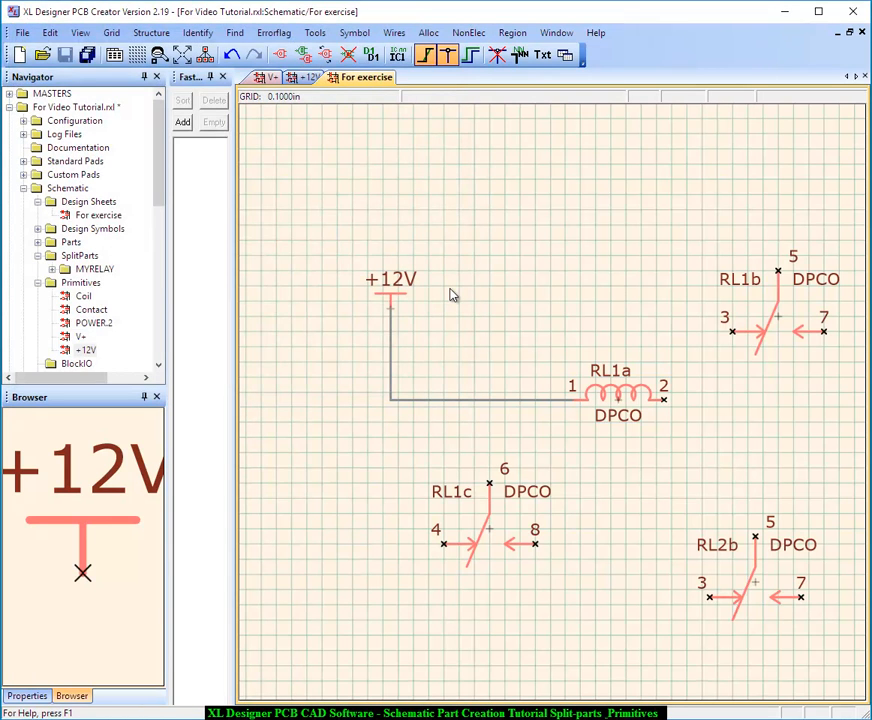